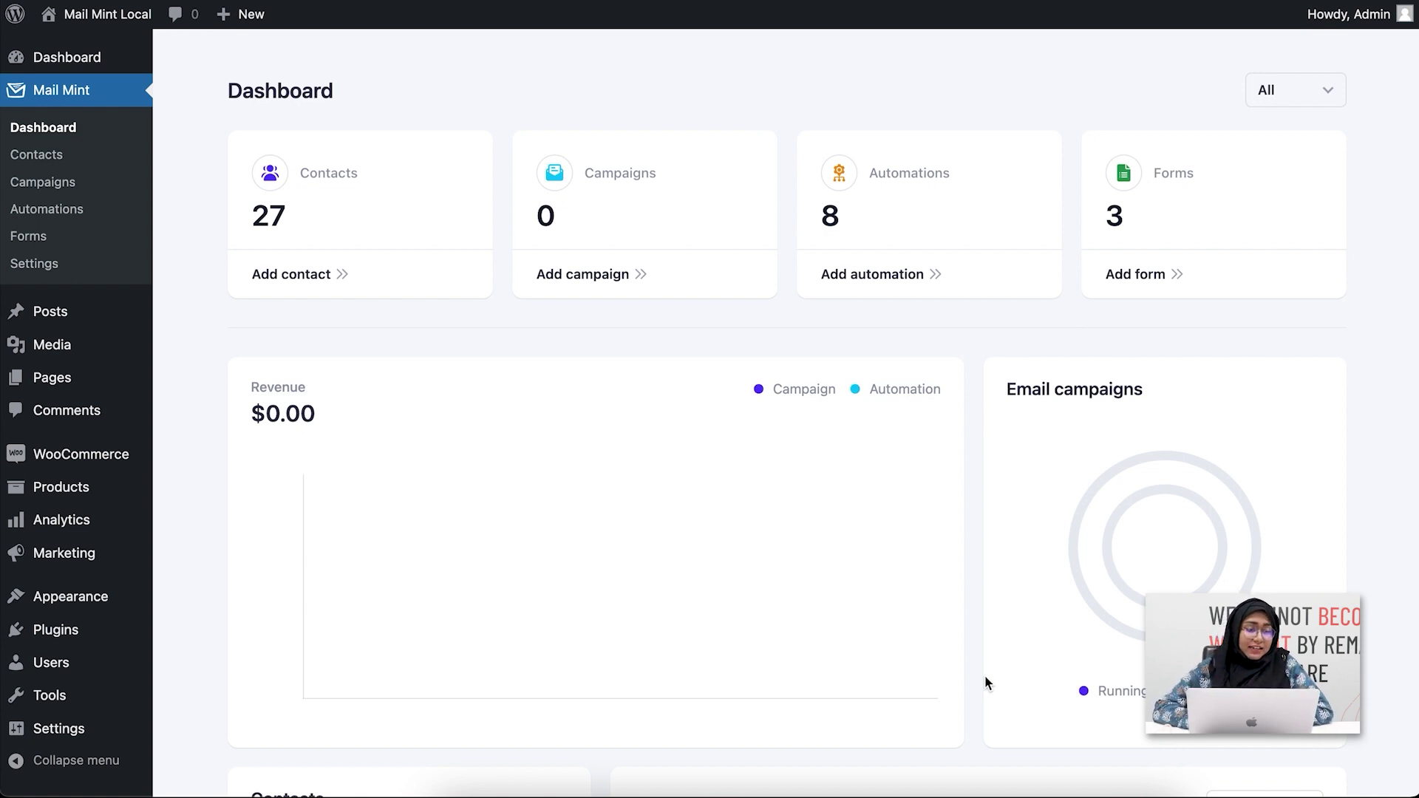
# Step: Go to the Mail Mint Campaigns list from the WordPress sidebar
pyautogui.click(68, 181)
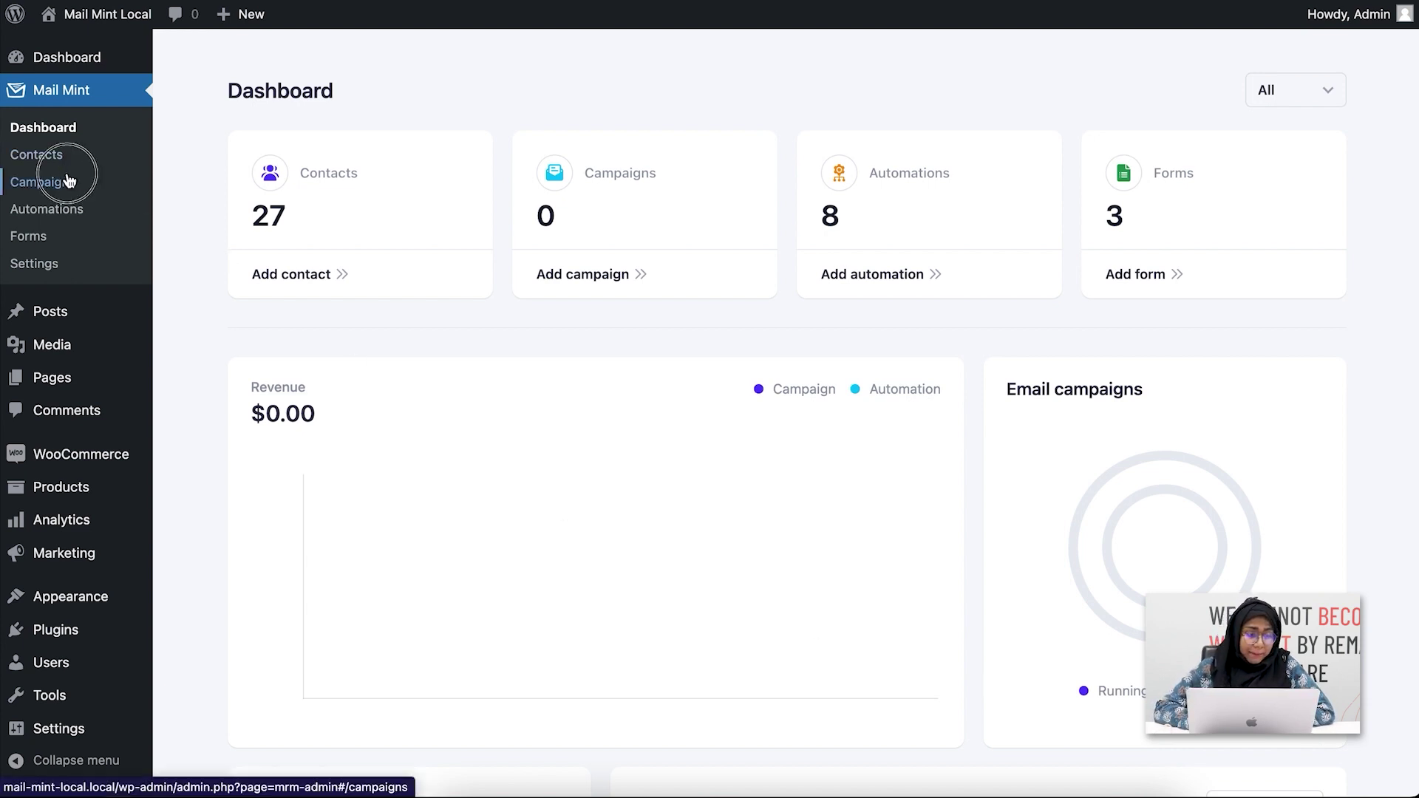
# Step: Create a new Regular Email Campaign and choose Start From Scratch for its design
pyautogui.click(1254, 96)
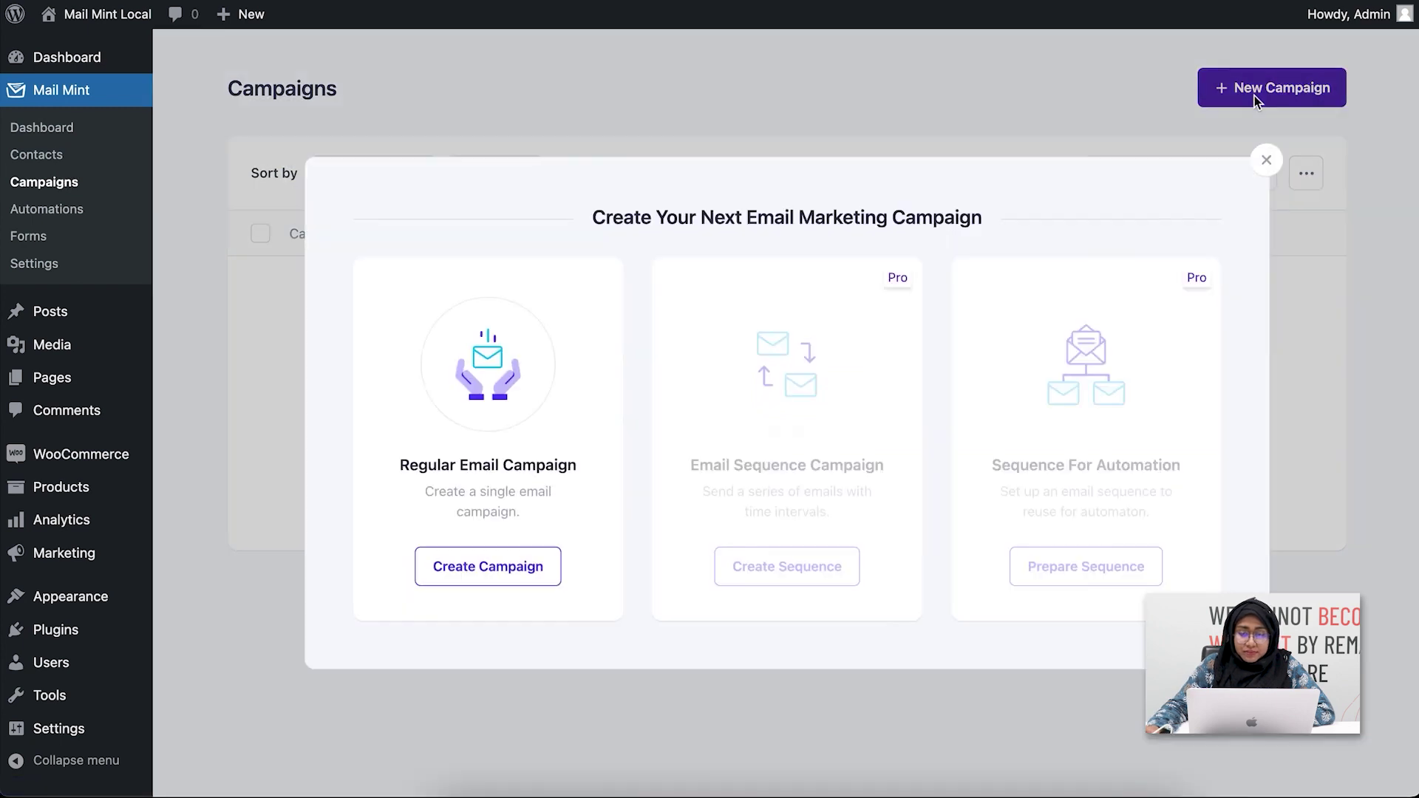
pyautogui.click(492, 568)
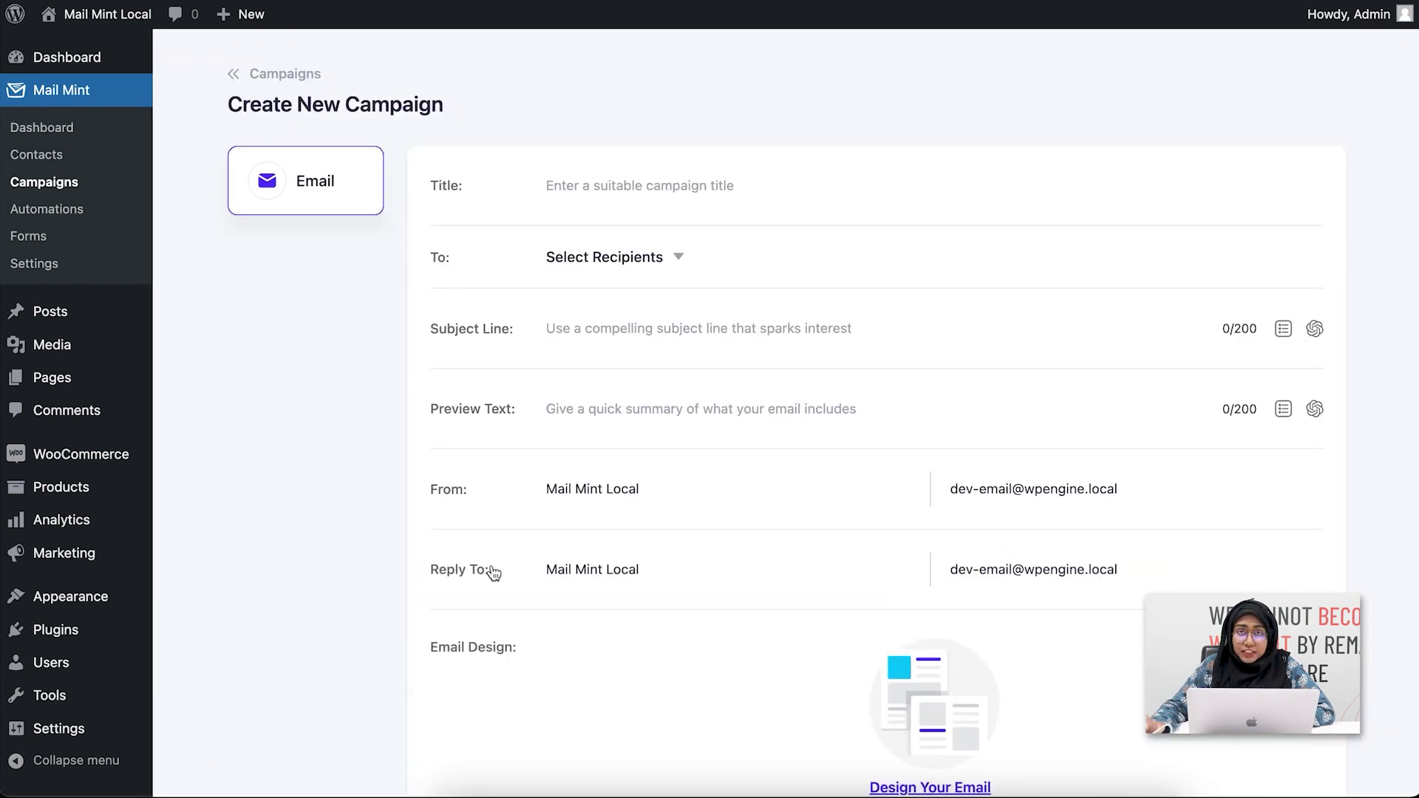
pyautogui.scroll(-3, 739, 562)
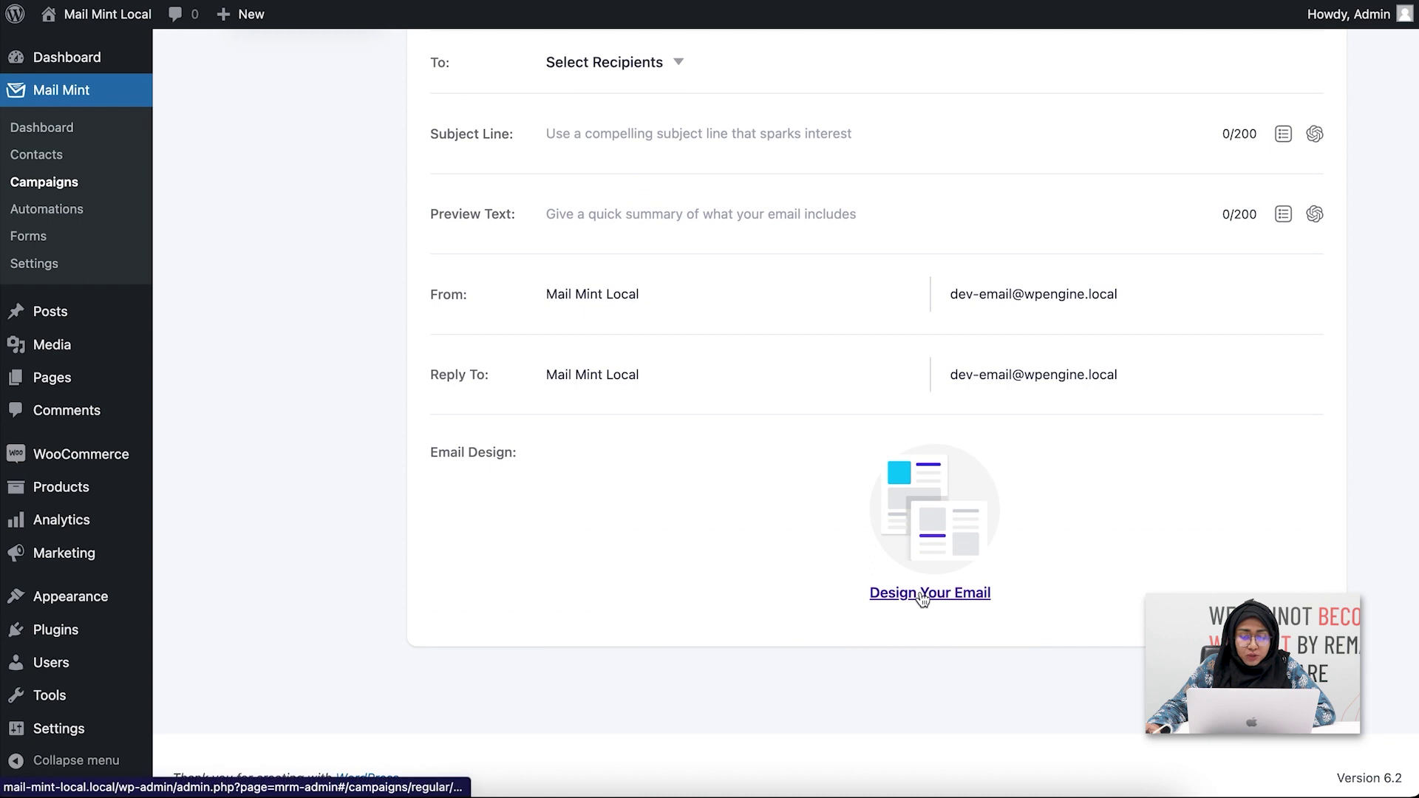
pyautogui.click(922, 593)
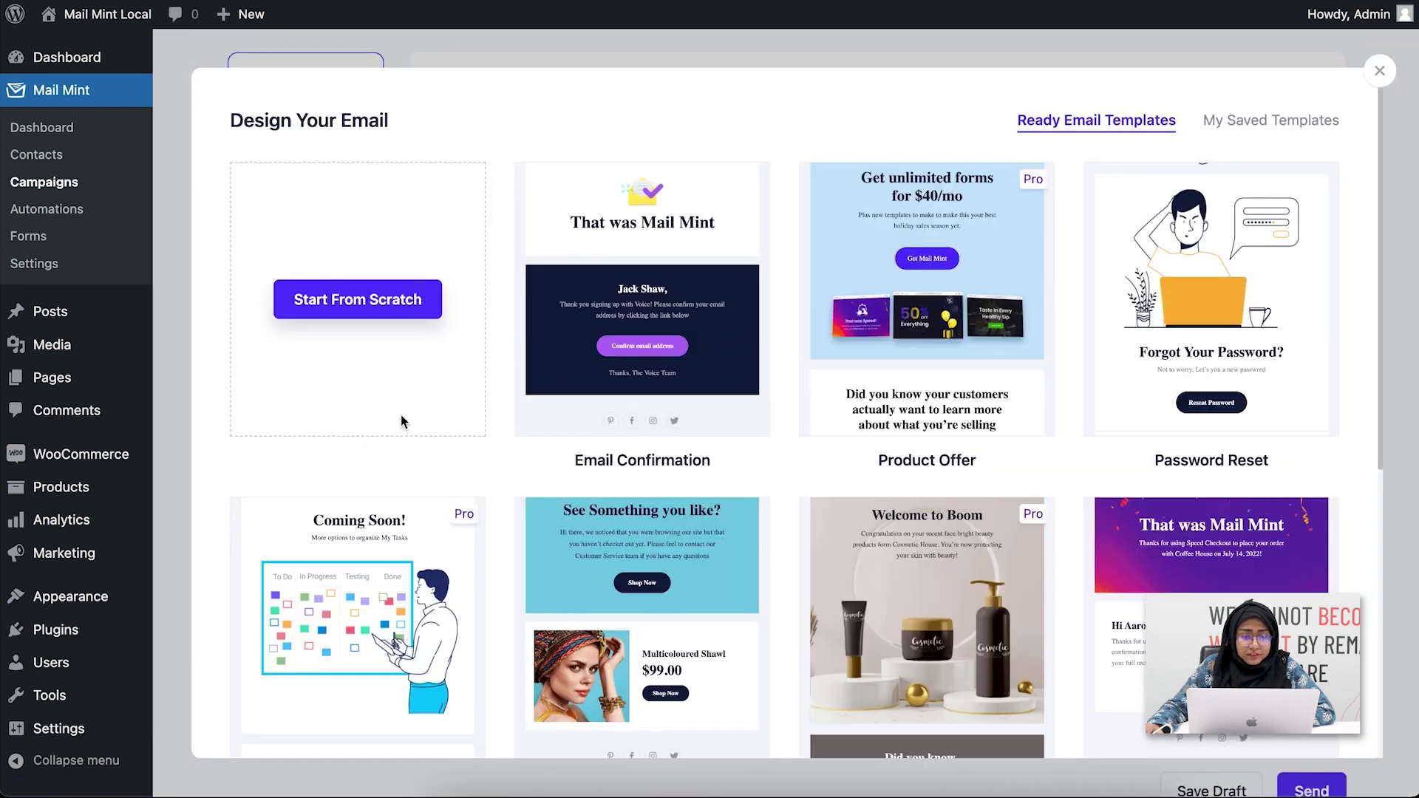
pyautogui.click(397, 300)
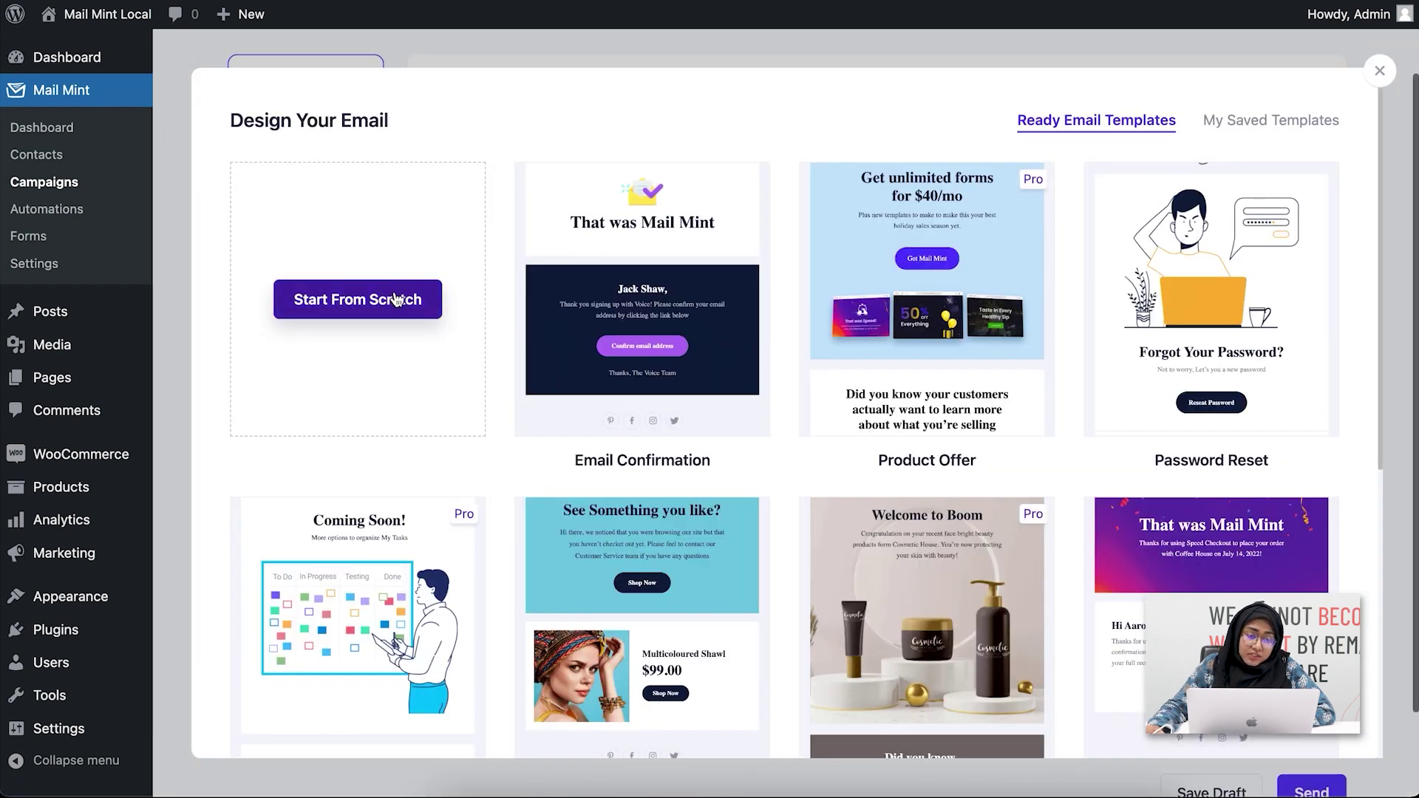
pyautogui.click(397, 300)
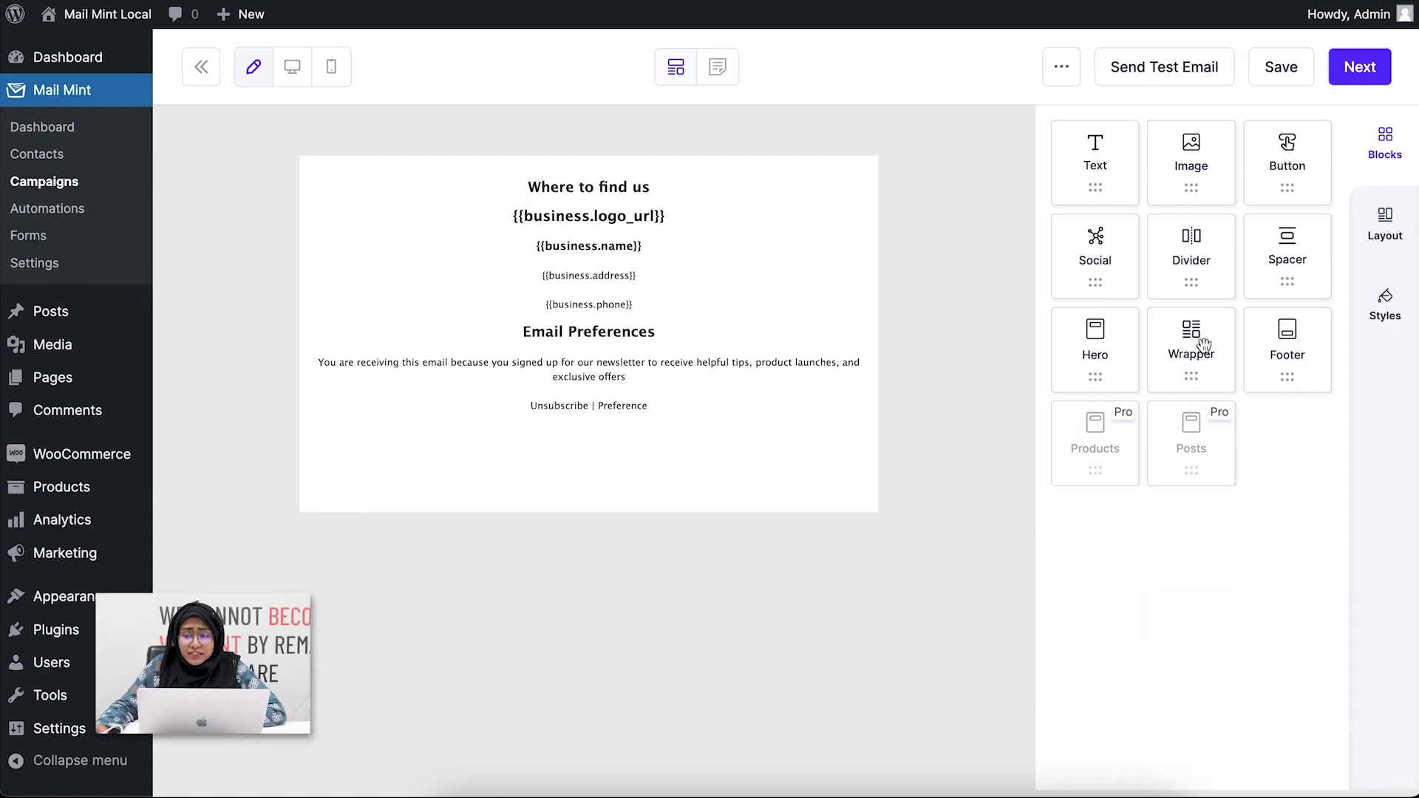
# Step: Drop a Wrapper block onto the canvas above the Footer
pyautogui.moveTo(1180, 341); pyautogui.dragTo(716, 164)
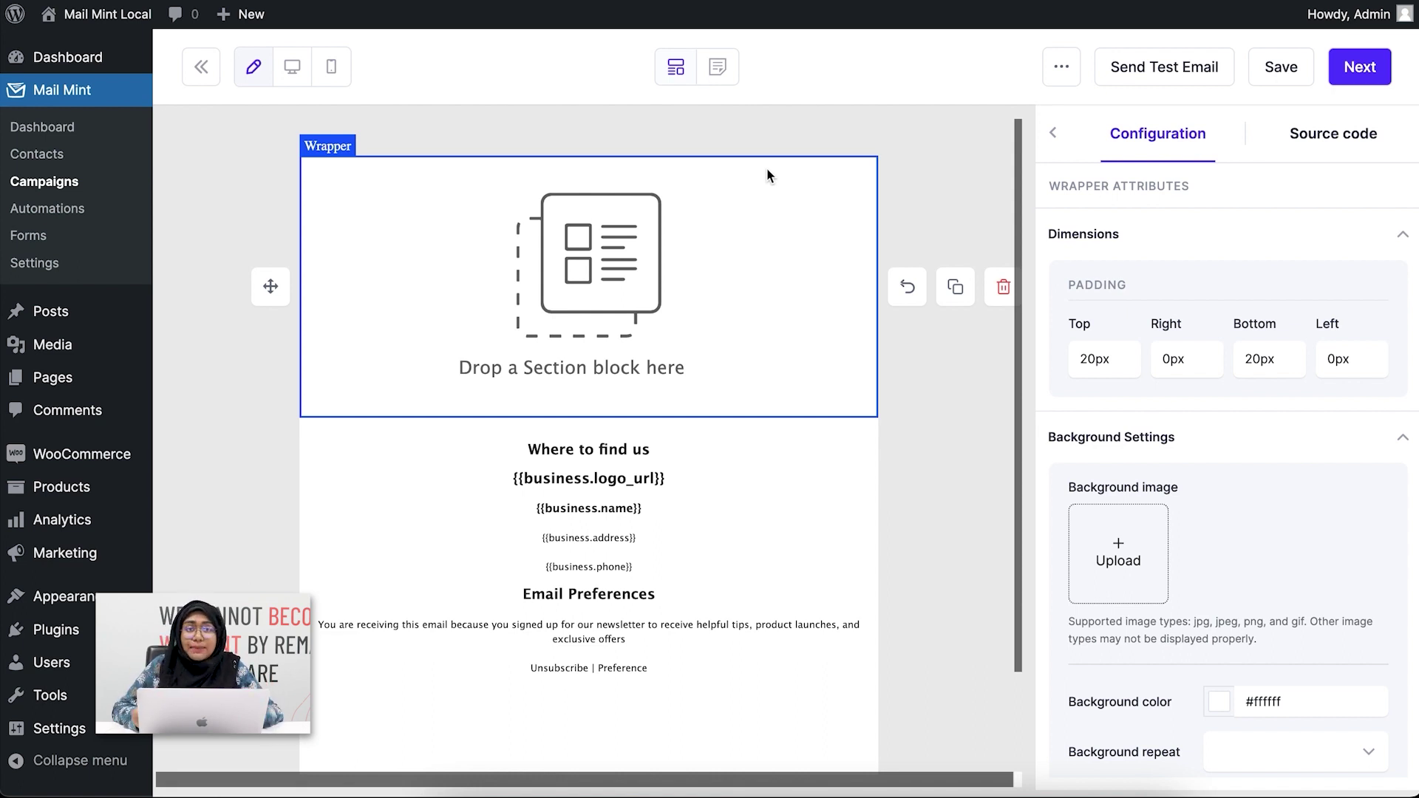
pyautogui.click(1055, 133)
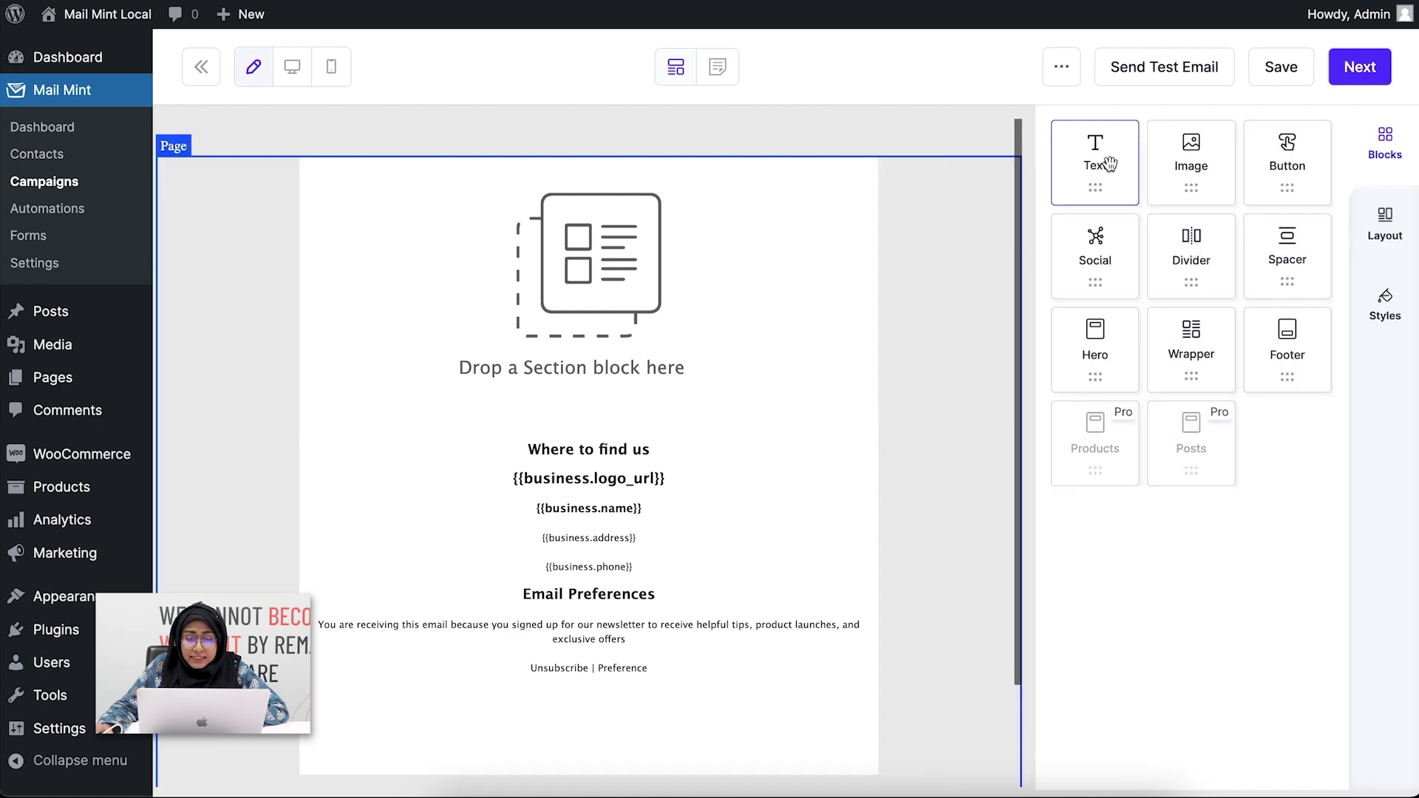
pyautogui.moveTo(1108, 164); pyautogui.dragTo(742, 232)
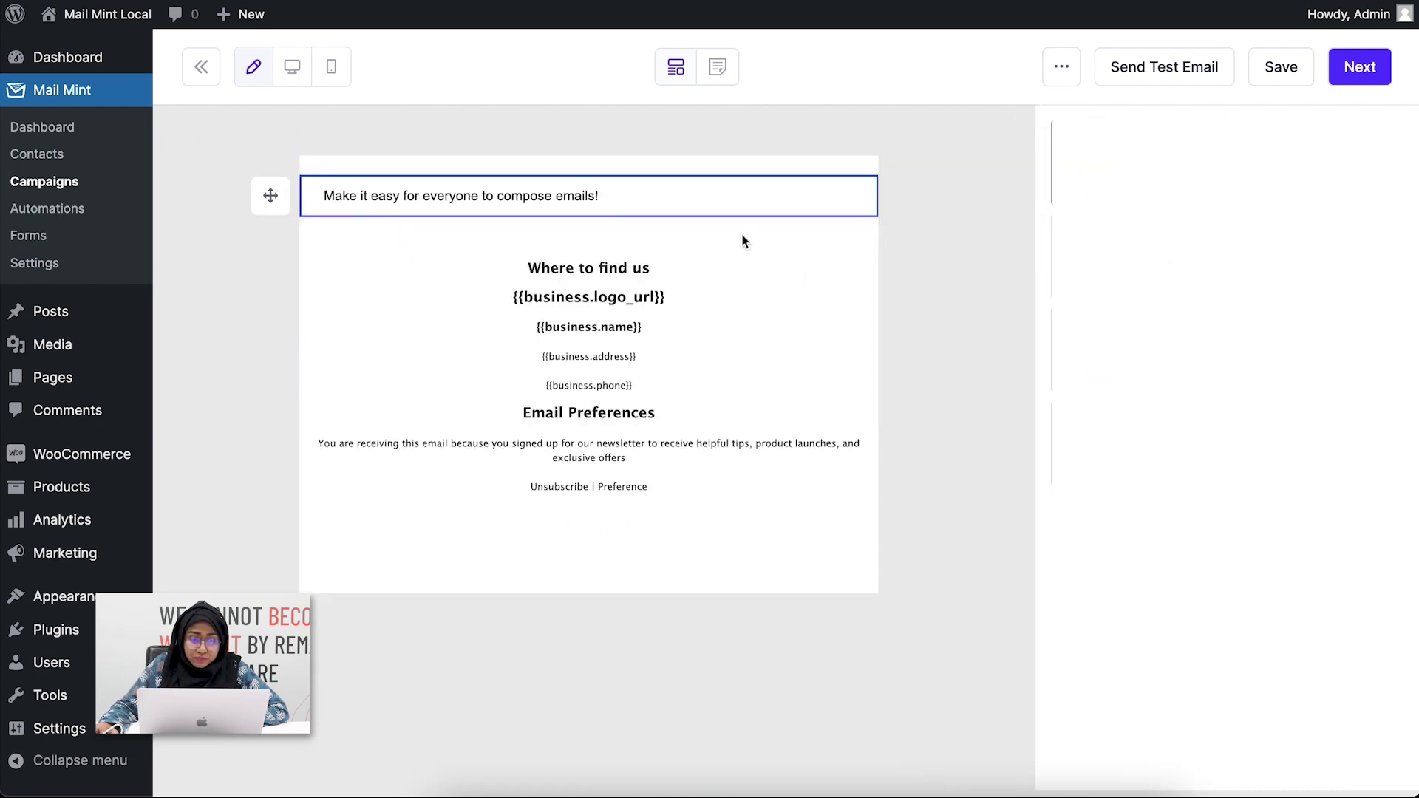
pyautogui.click(1053, 133)
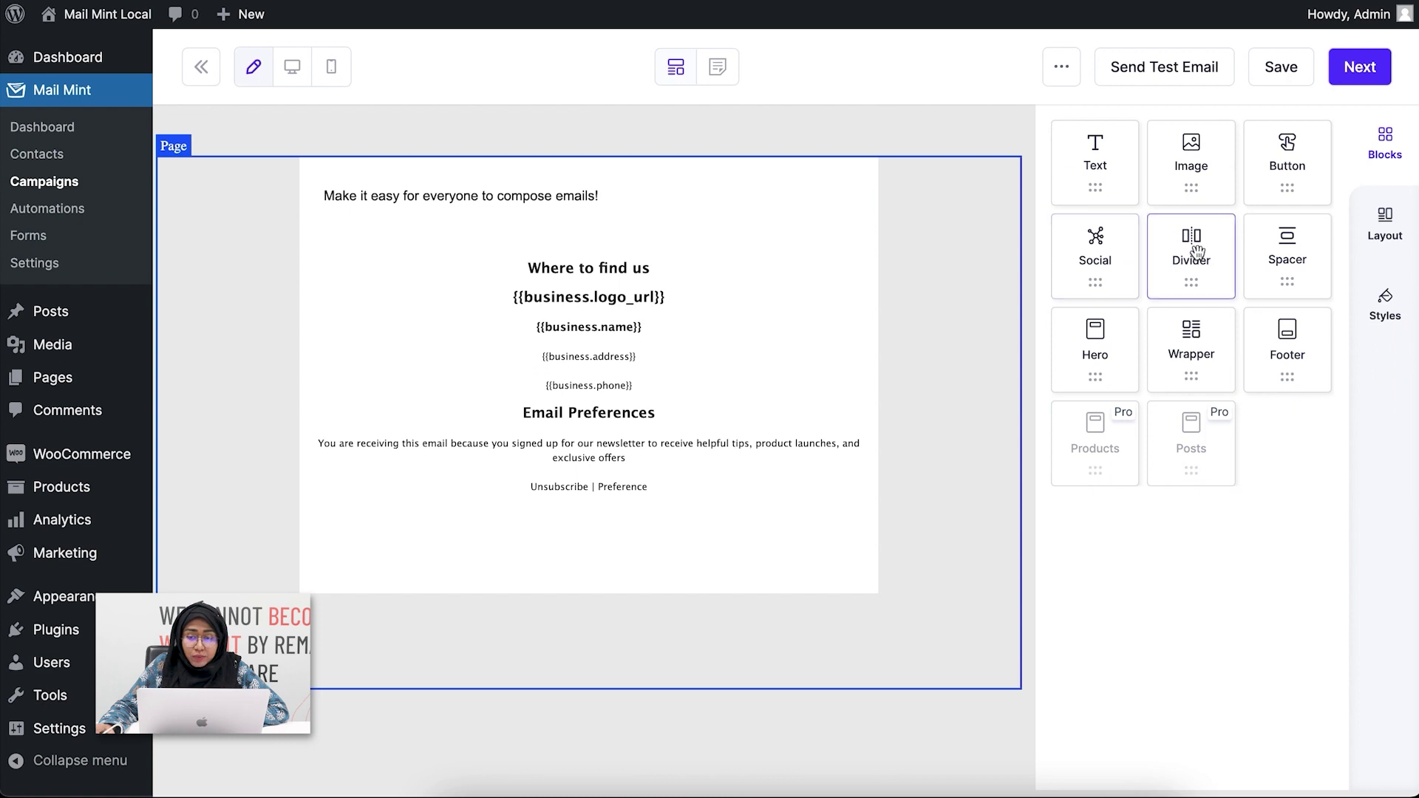
pyautogui.moveTo(1205, 179); pyautogui.dragTo(810, 220)
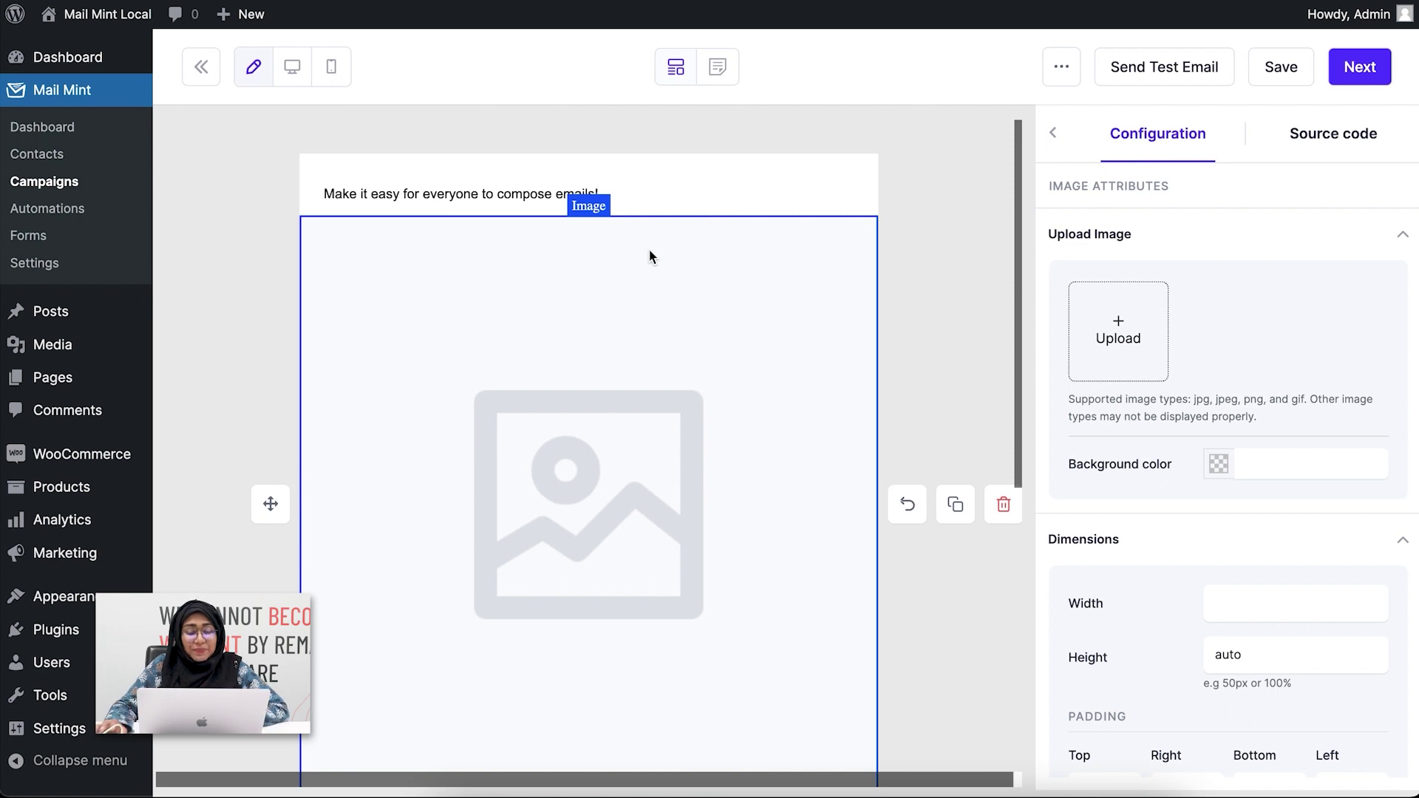
pyautogui.click(686, 196)
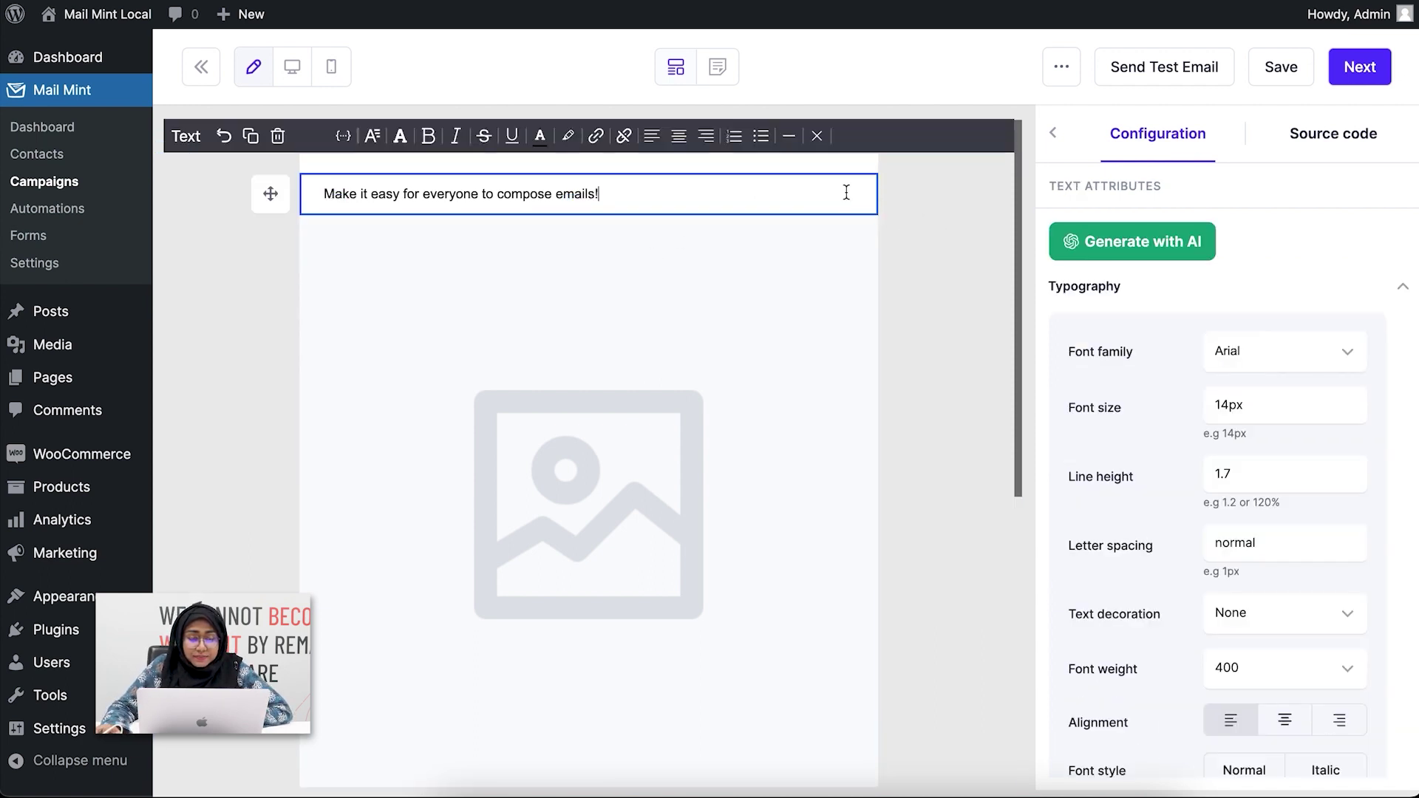
pyautogui.click(278, 136)
pyautogui.click(605, 284)
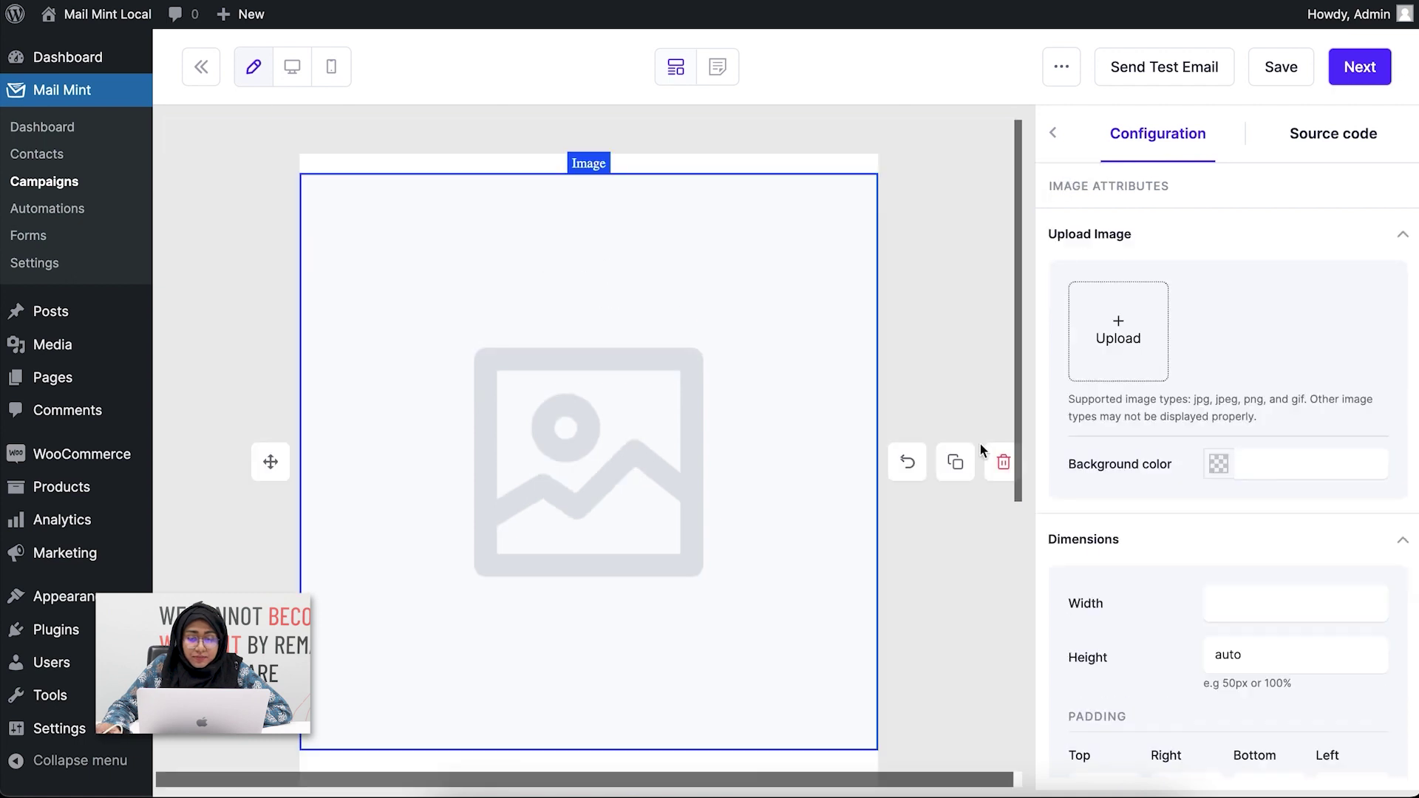
pyautogui.click(1005, 467)
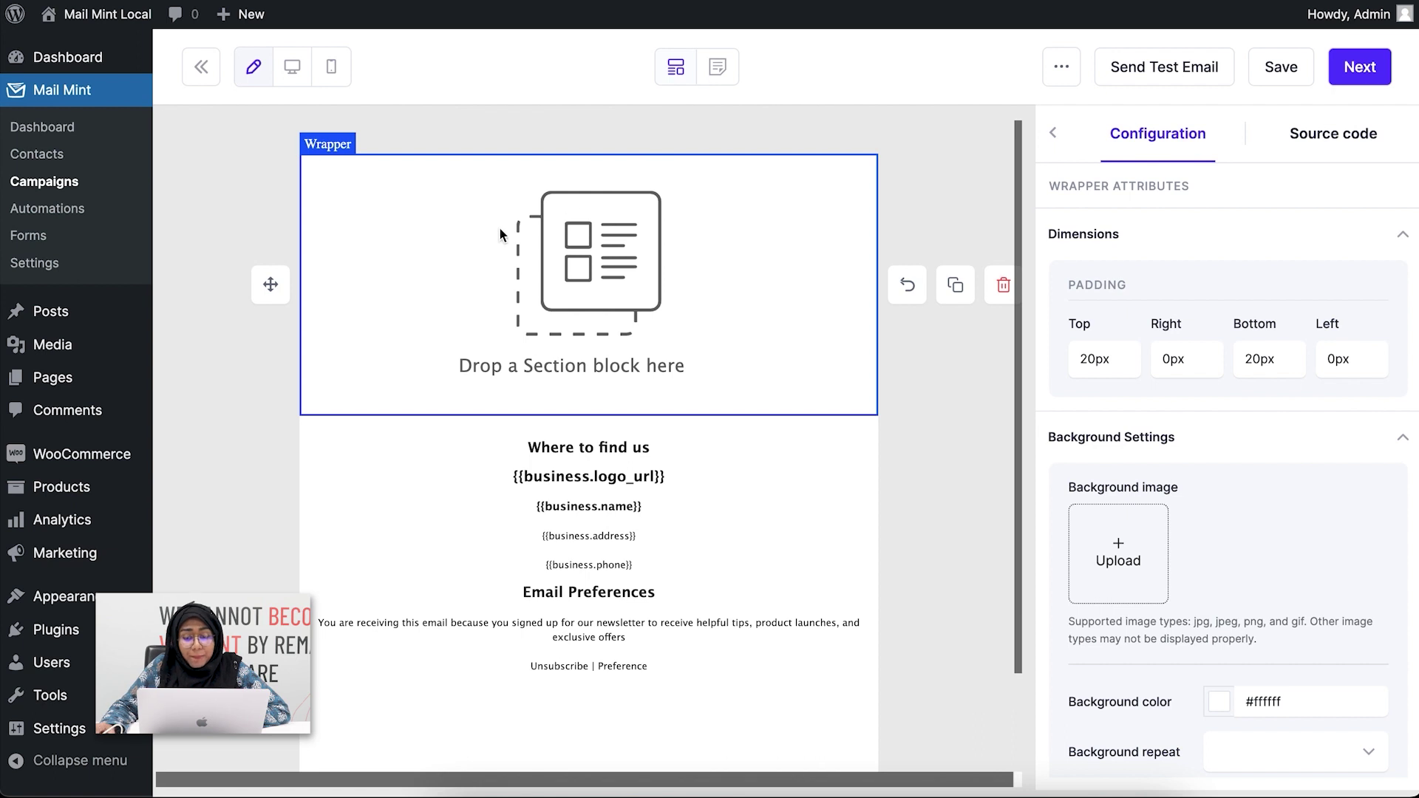
pyautogui.scroll(-2, 1199, 455)
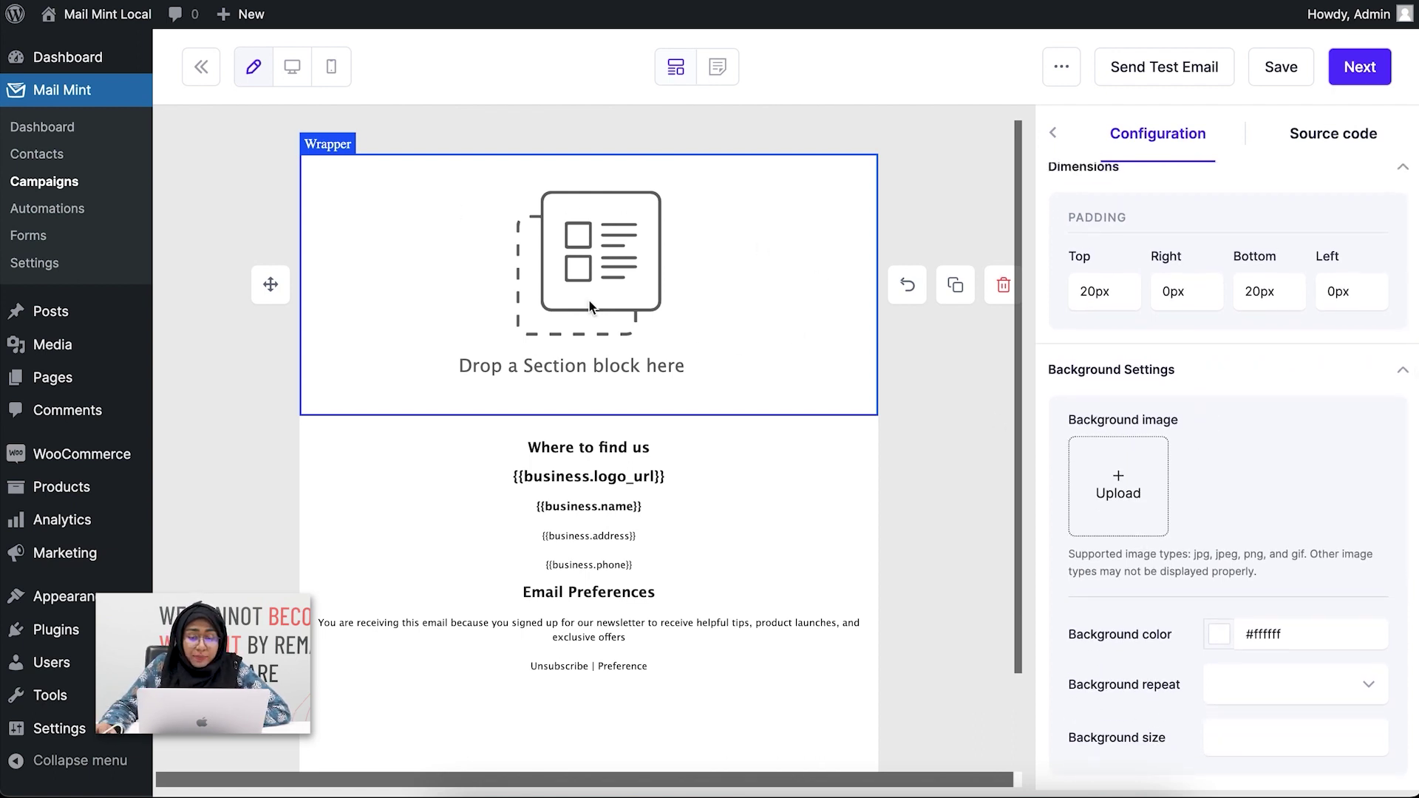
# Step: Set the Wrapper Configuration background colour to light pink #ffa8a8 with the colour picker
pyautogui.scroll(-4, 1176, 468)
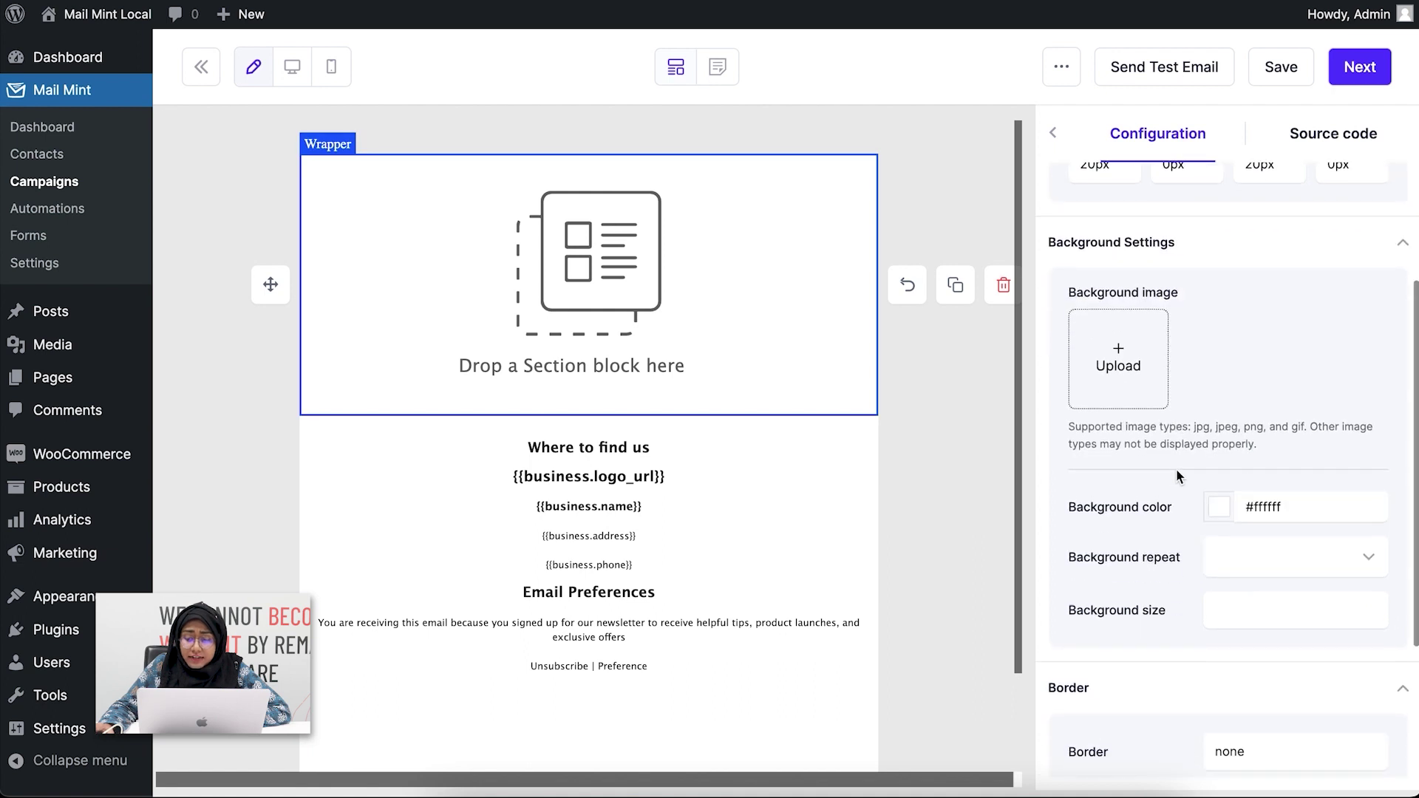
pyautogui.click(1215, 516)
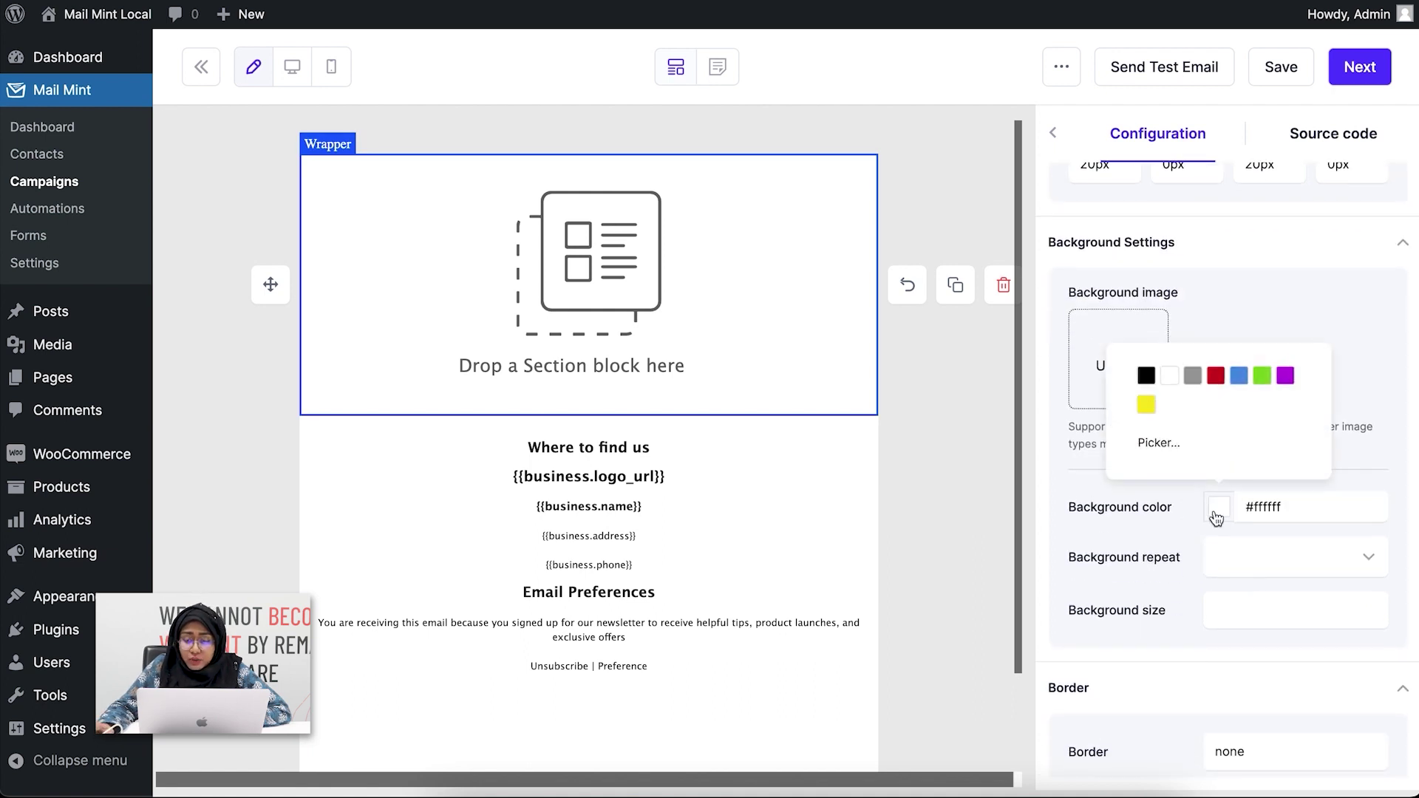
pyautogui.click(1164, 442)
pyautogui.moveTo(1161, 535); pyautogui.dragTo(1205, 456)
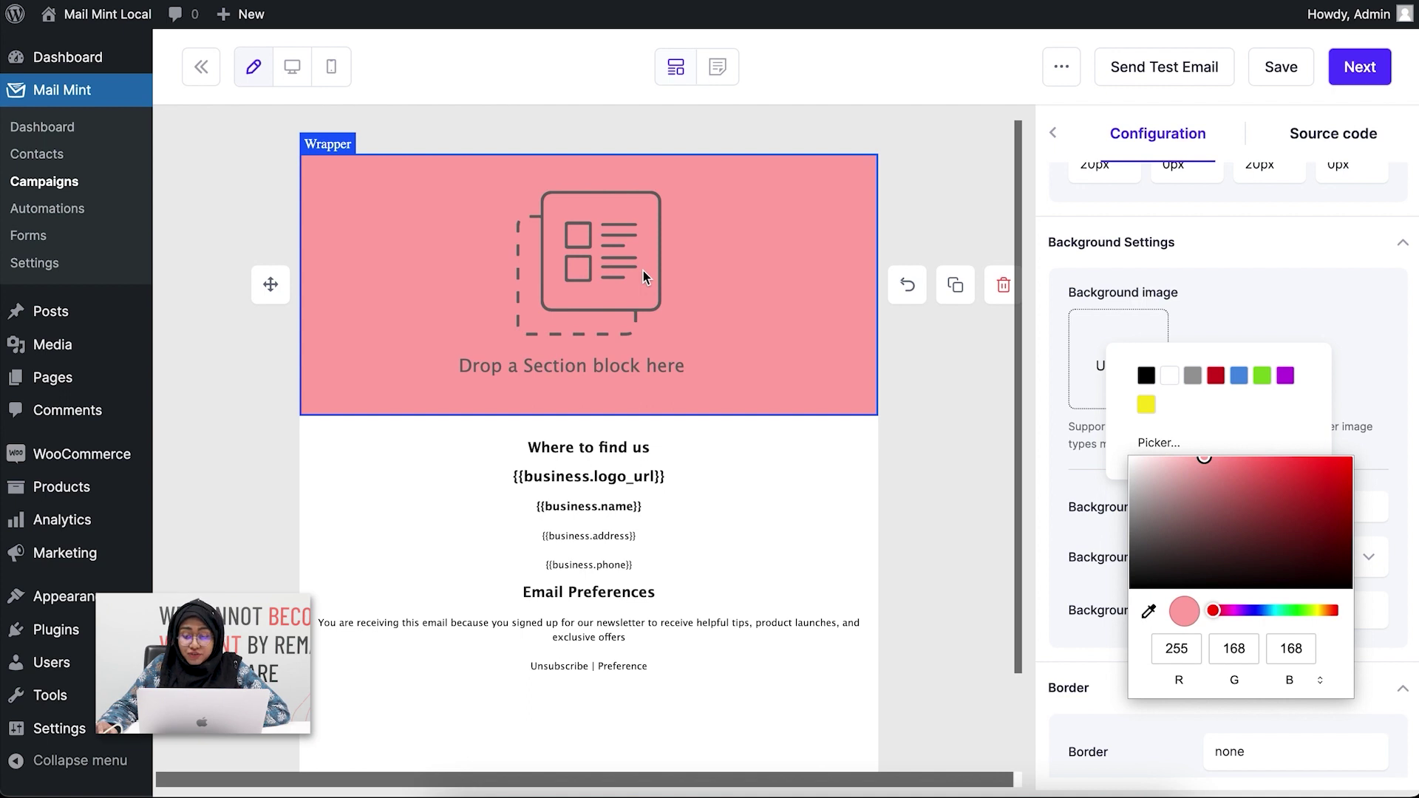
pyautogui.click(1309, 339)
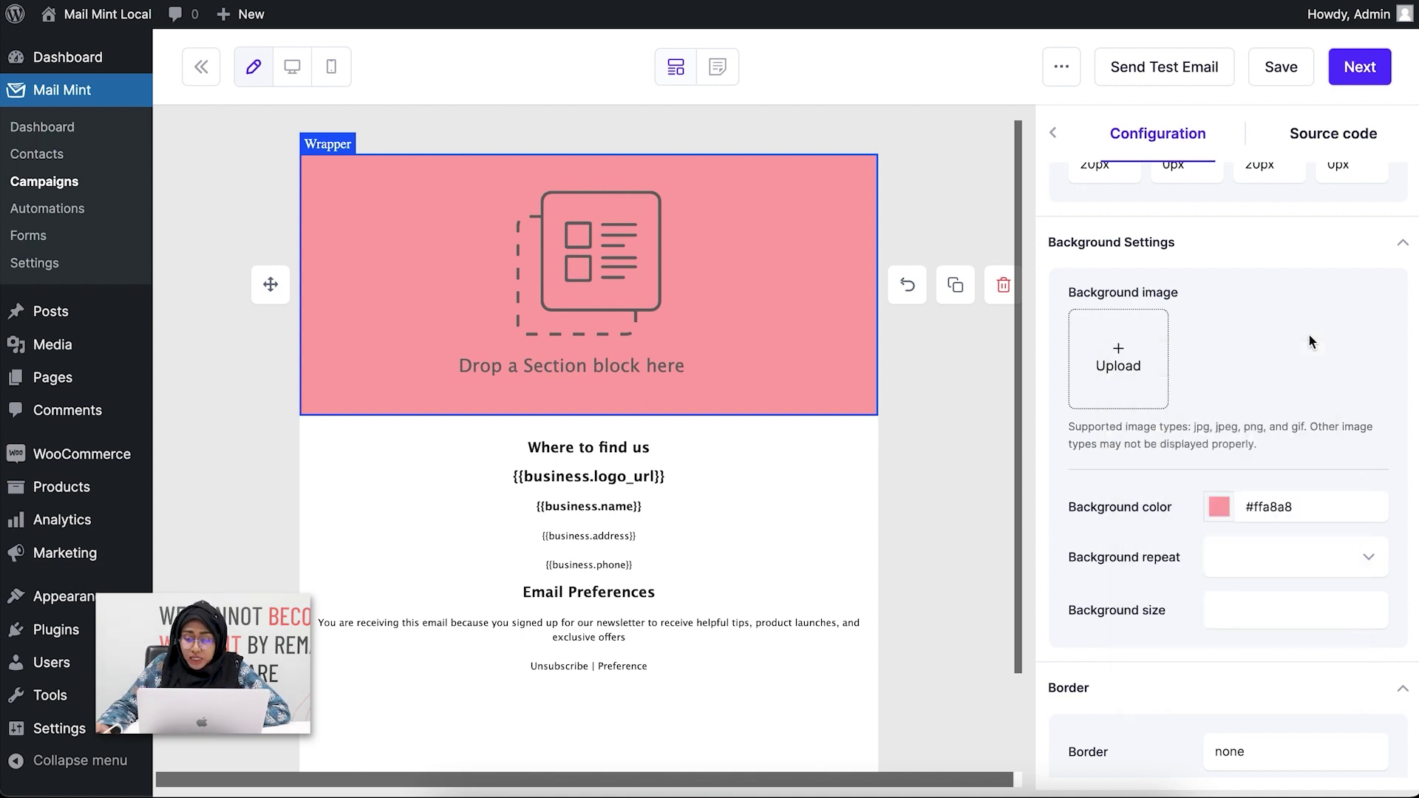
pyautogui.scroll(-3, 1183, 428)
pyautogui.scroll(6, 1183, 384)
pyautogui.click(1052, 132)
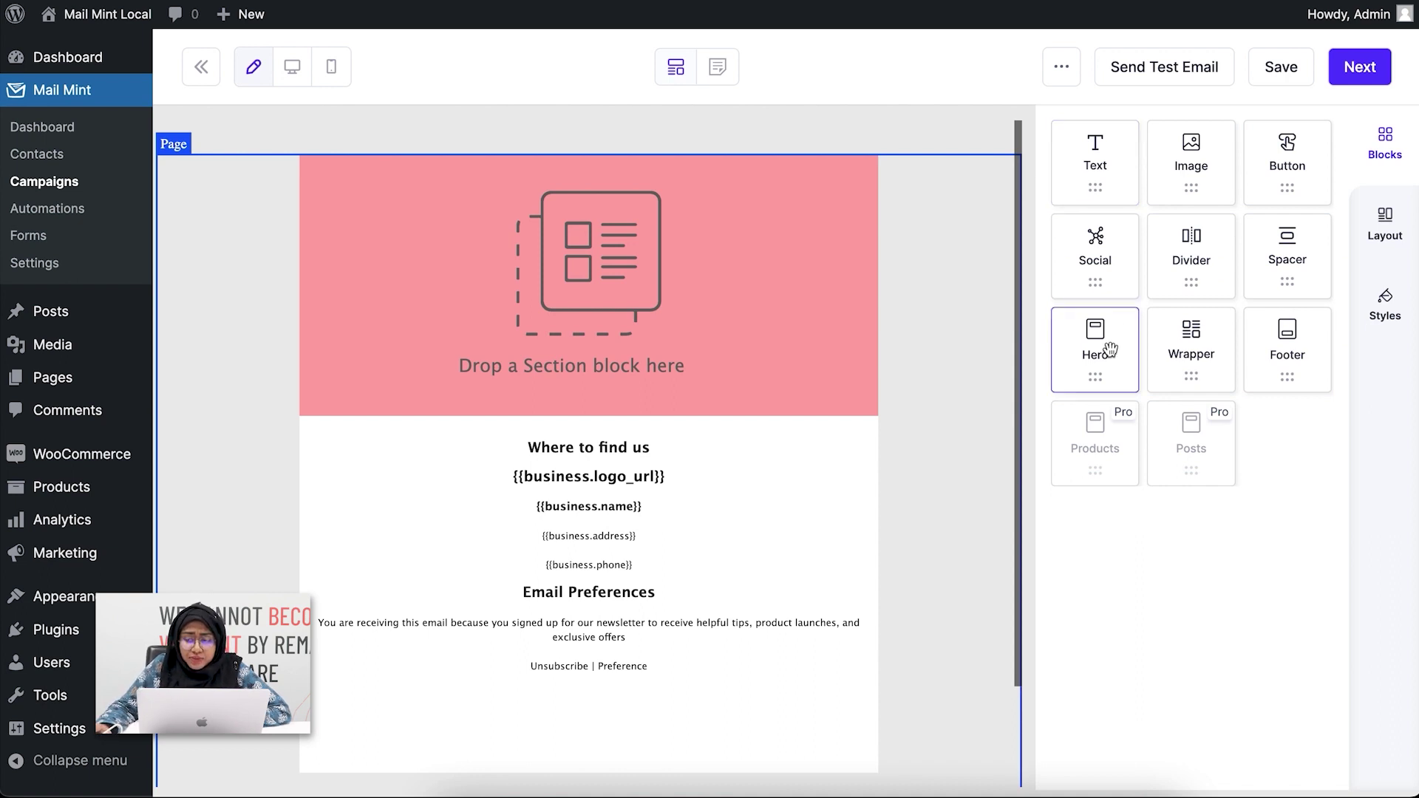
# Step: Drop a Hero block into the pink wrapper and deselect it
pyautogui.moveTo(1108, 352); pyautogui.dragTo(762, 233)
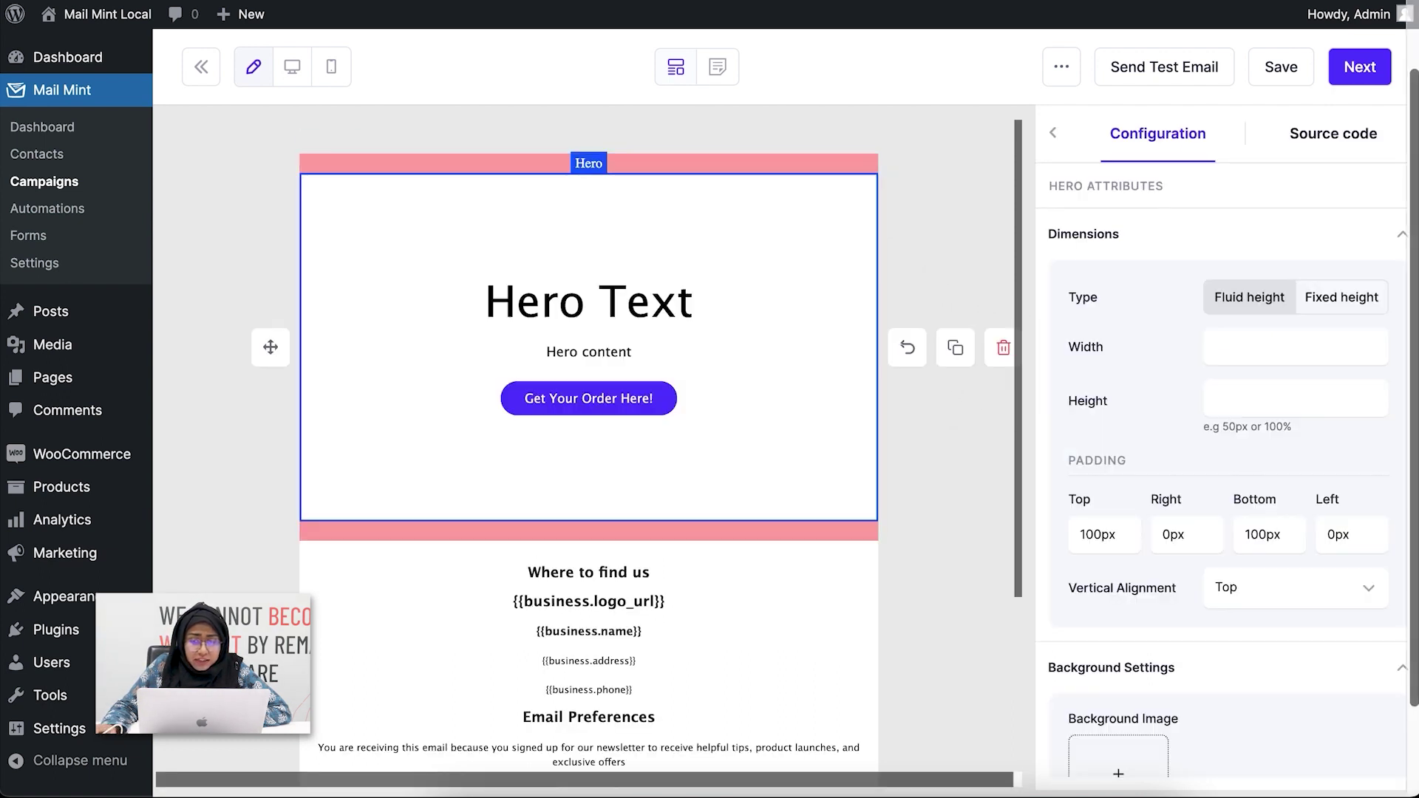
pyautogui.click(999, 163)
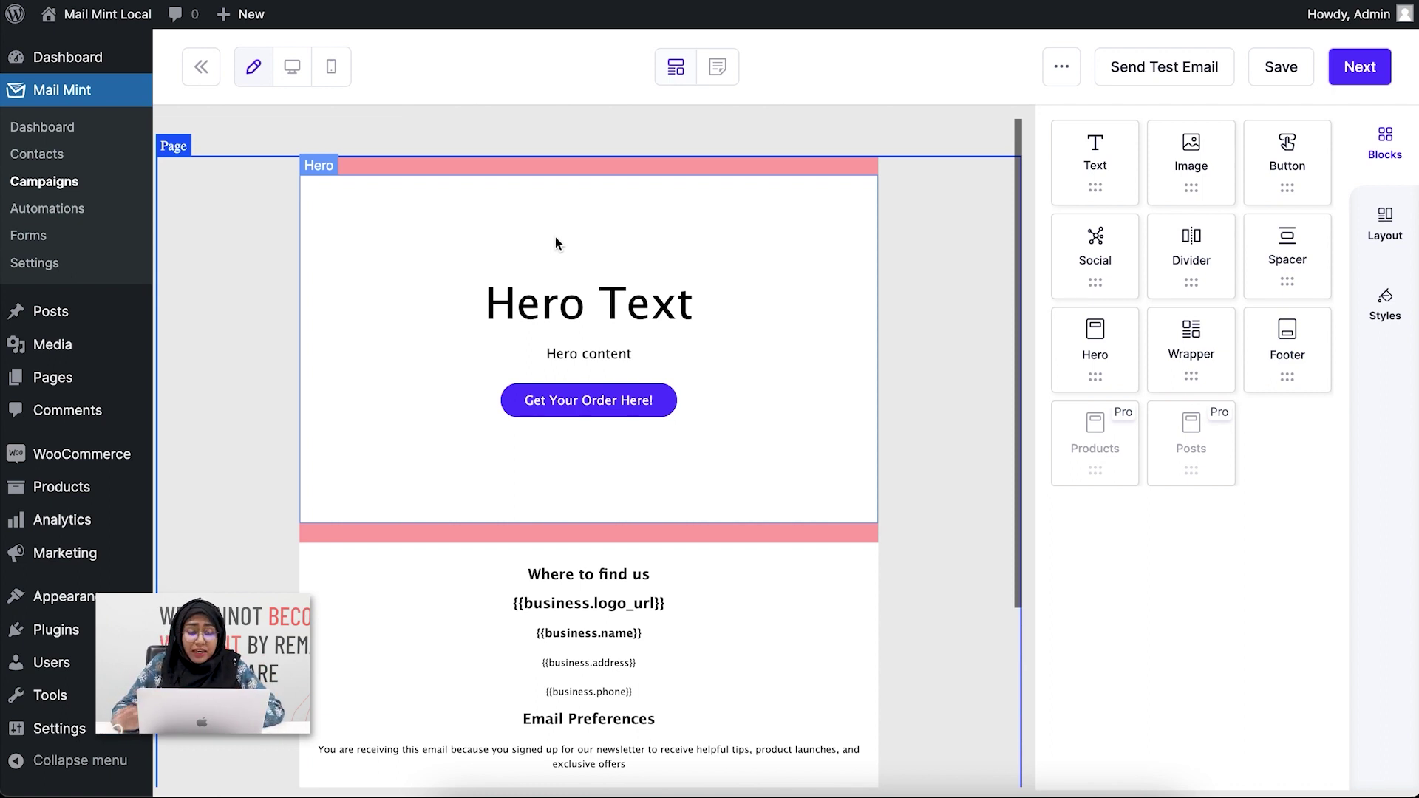
# Step: Replace the 'Hero Text' heading with 'Check This Amazing Product!'
pyautogui.click(716, 307)
pyautogui.moveTo(716, 307); pyautogui.dragTo(463, 310)
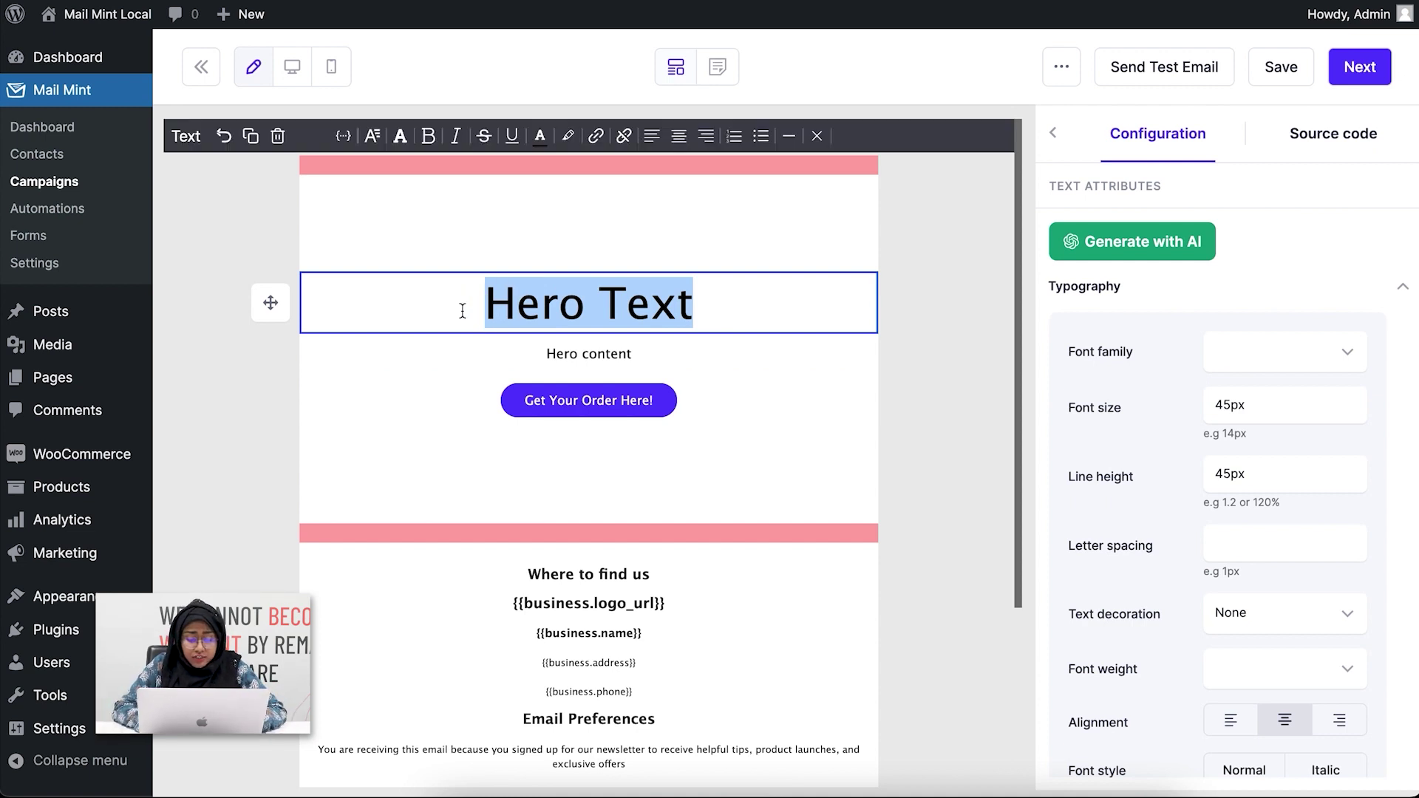
pyautogui.write('W')
pyautogui.press('BackSpace')
pyautogui.write('Check This Amazing Producr')
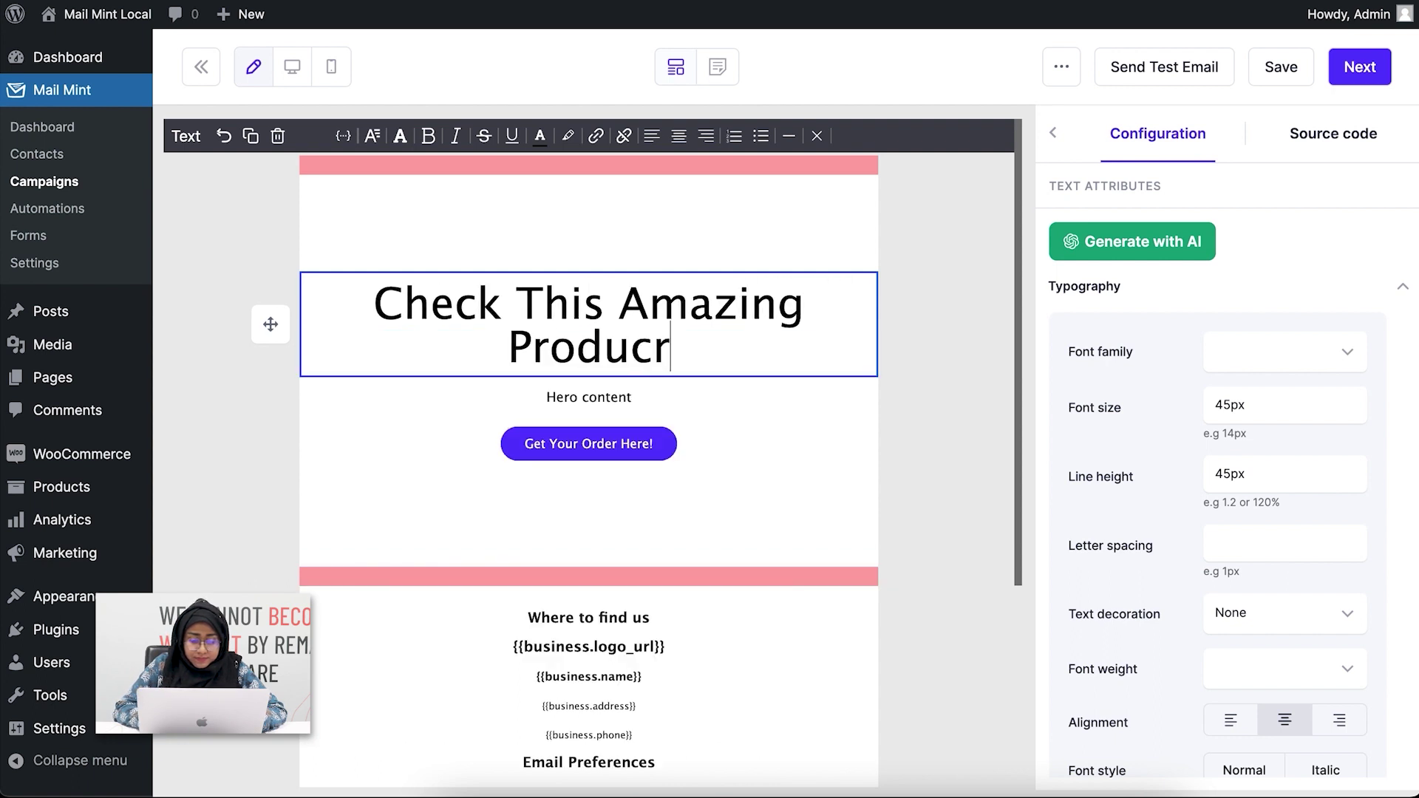
pyautogui.press('BackSpace')
pyautogui.write('t!')
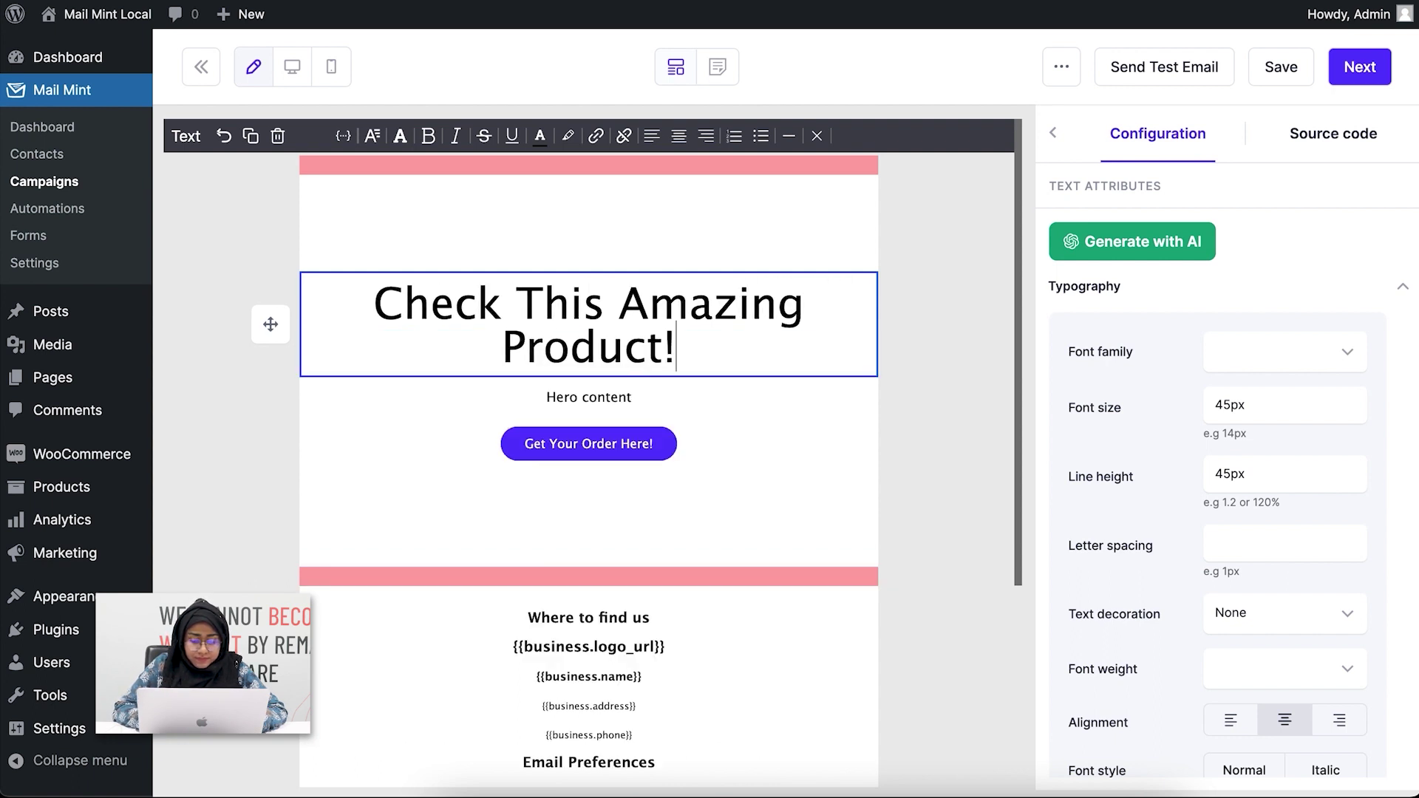
# Step: Enlarge the headline to 45px font size and 45px line height
pyautogui.click(392, 139)
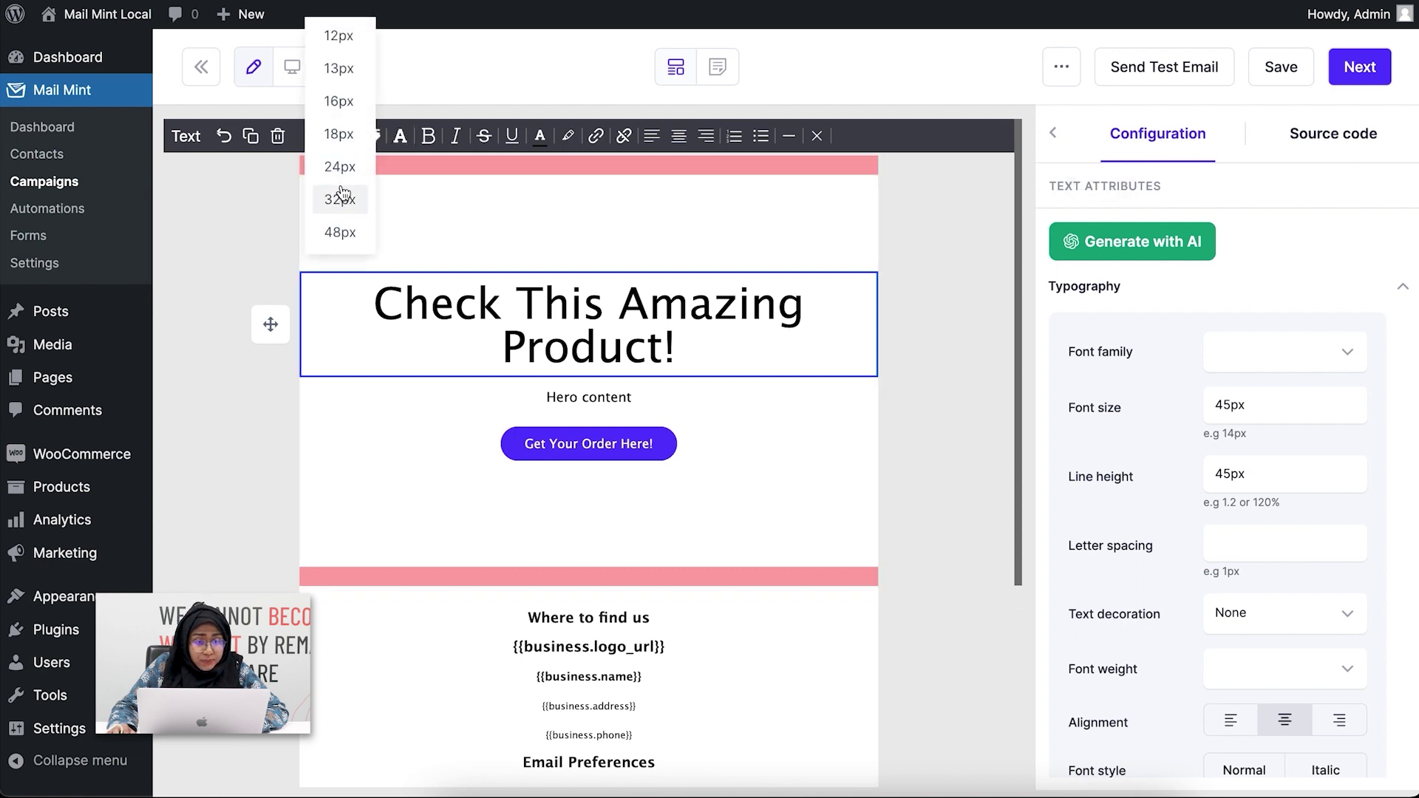
pyautogui.click(342, 68)
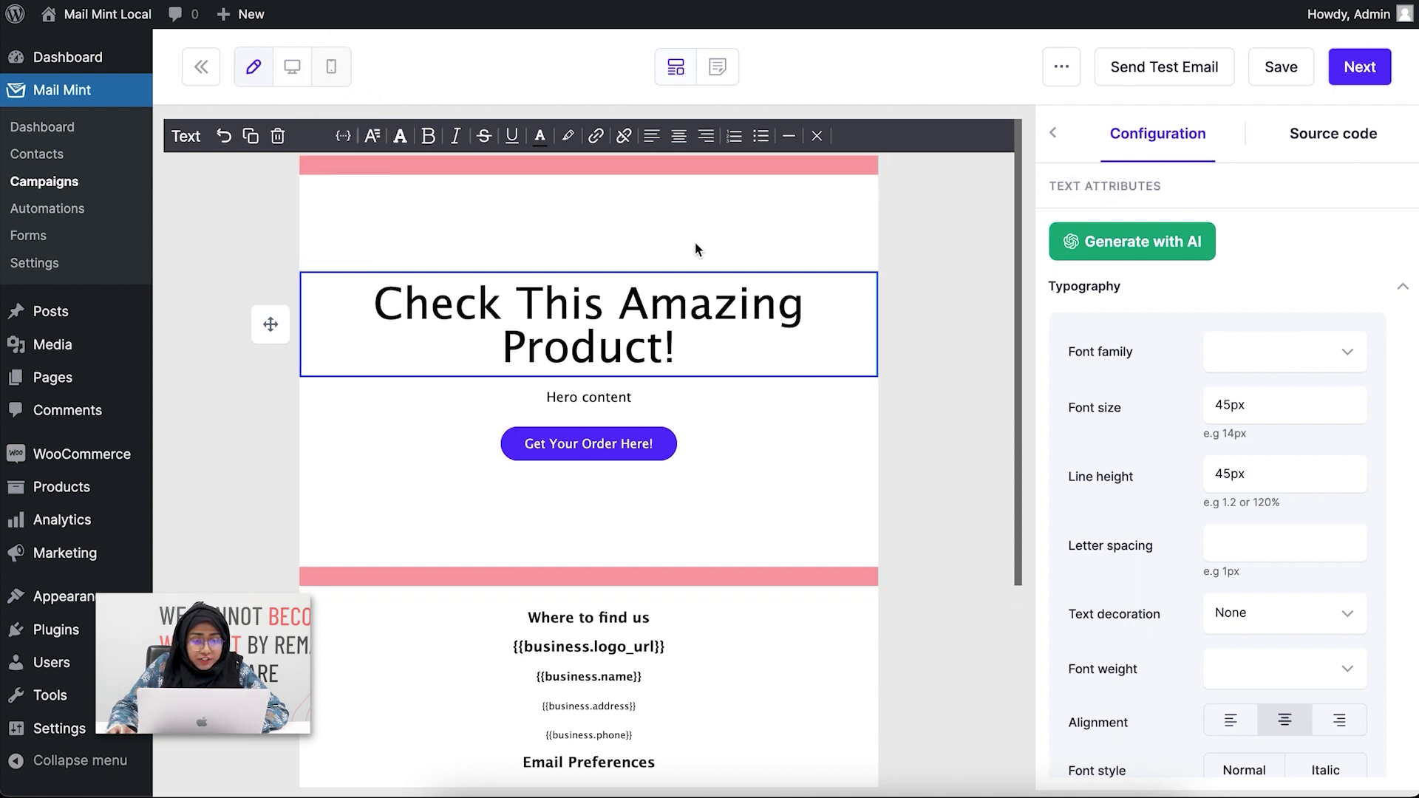
pyautogui.moveTo(722, 355); pyautogui.dragTo(387, 303)
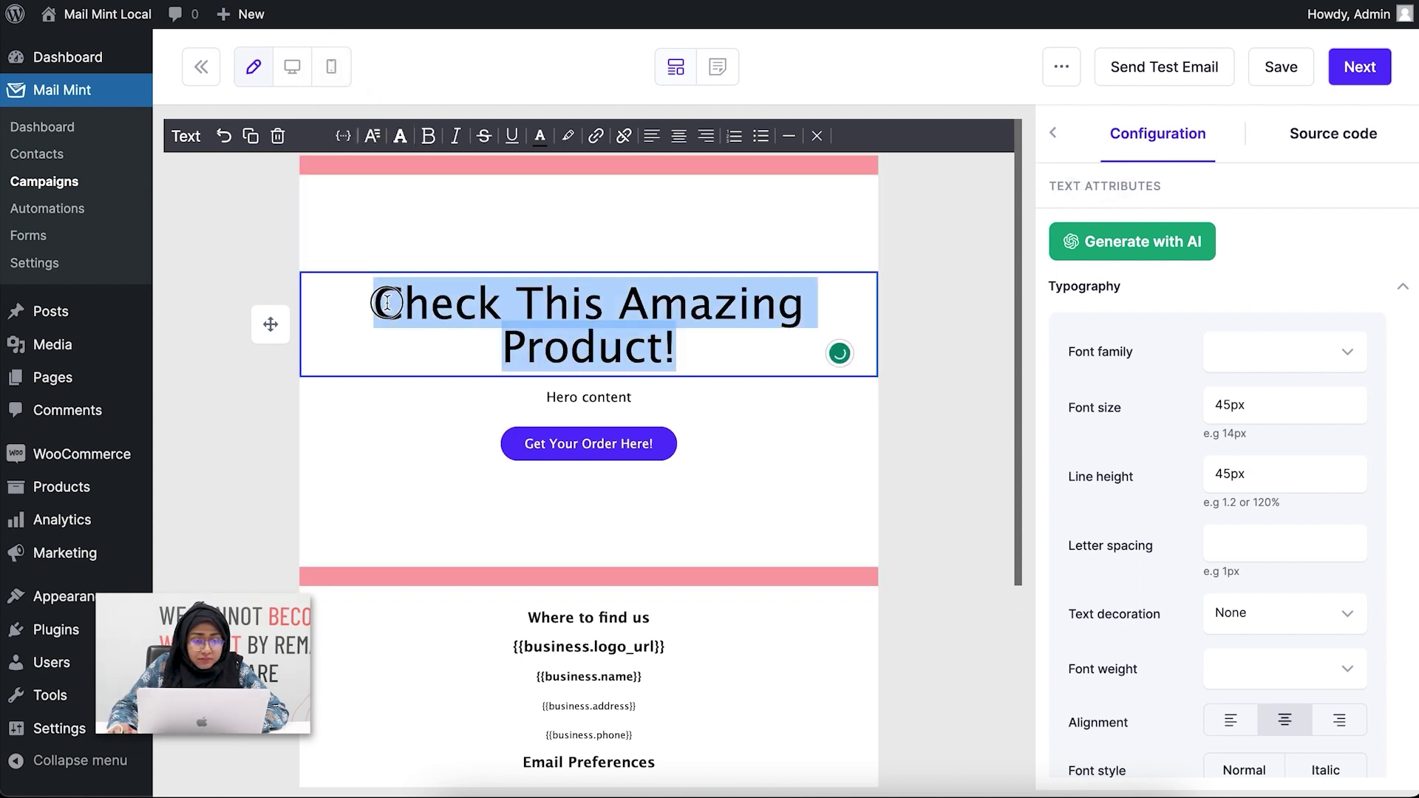
pyautogui.click(396, 136)
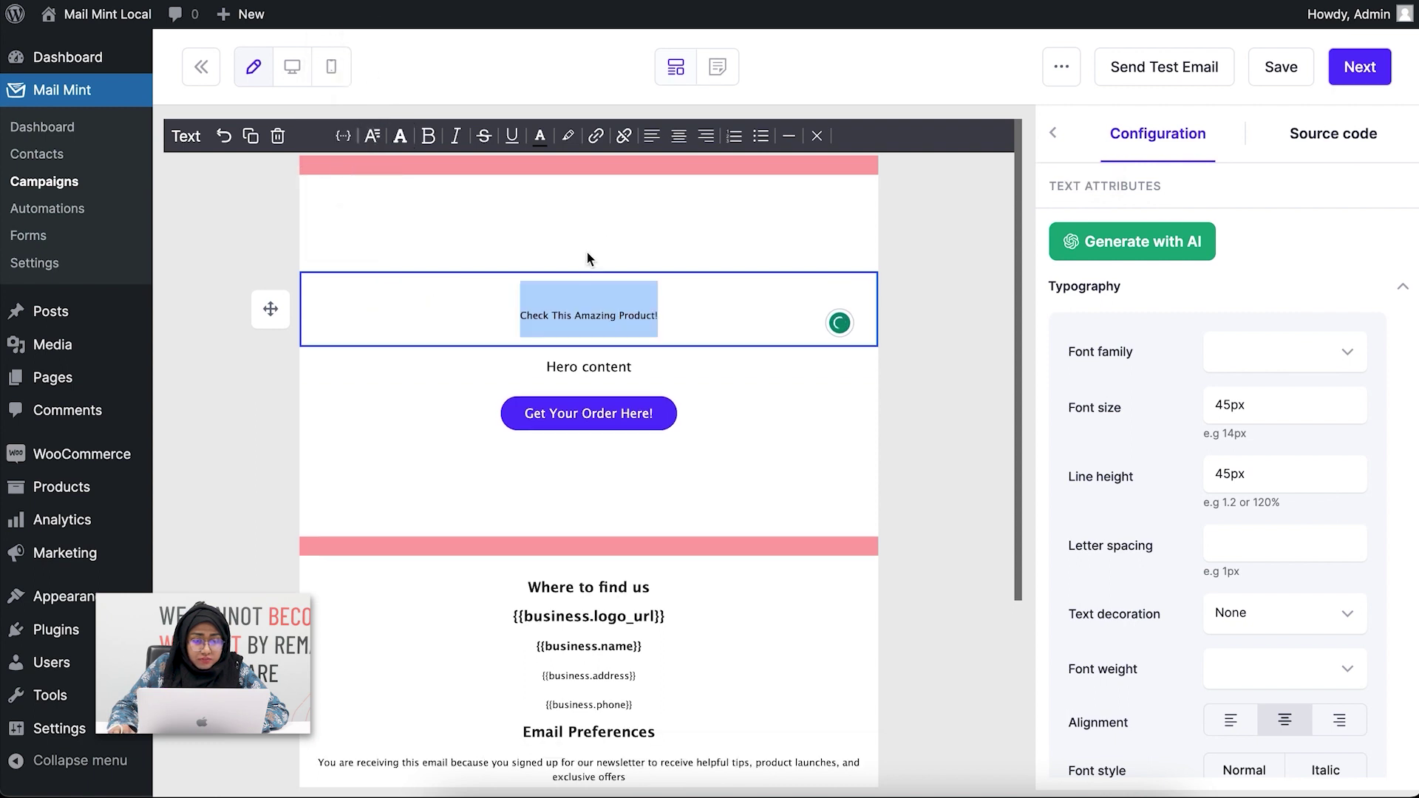
pyautogui.click(405, 145)
pyautogui.click(351, 83)
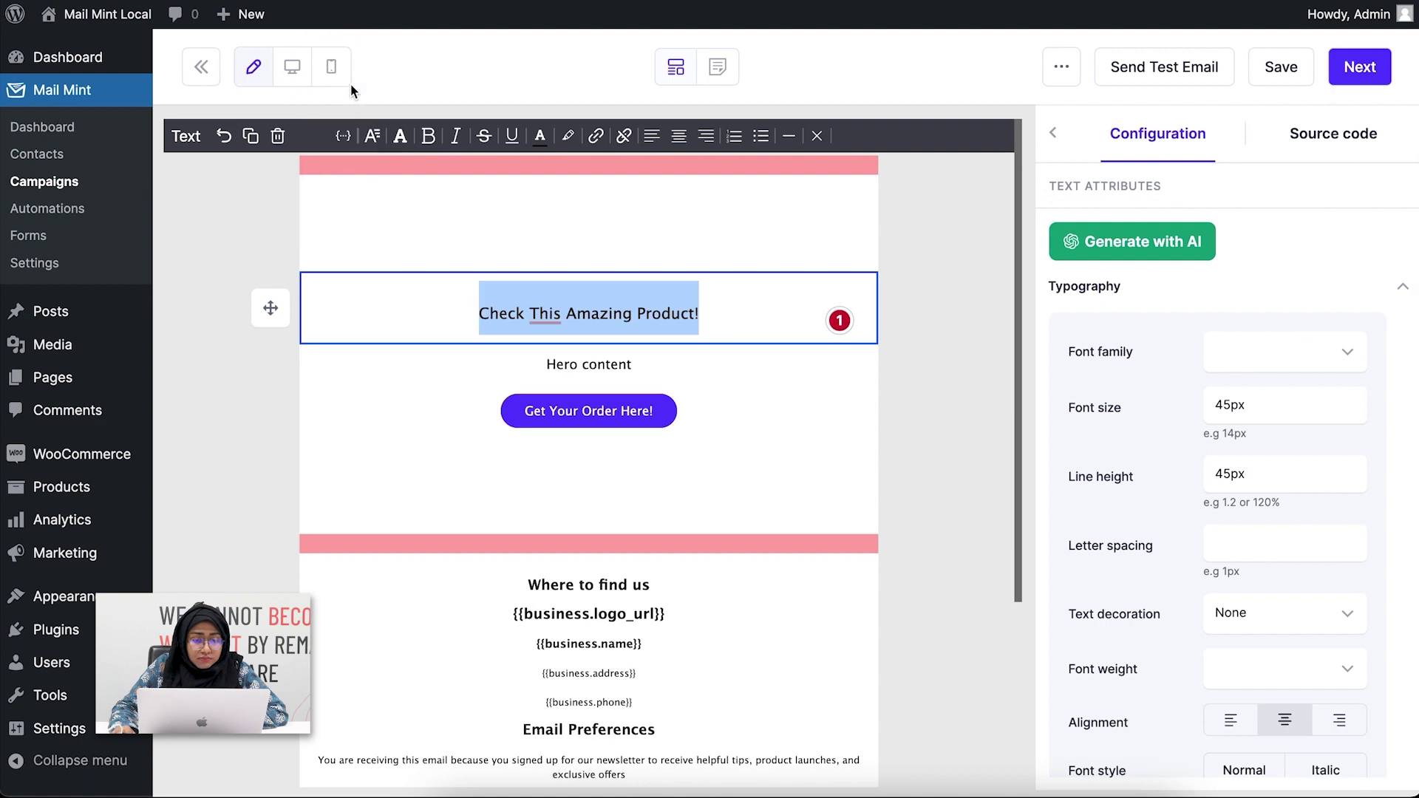
pyautogui.click(743, 311)
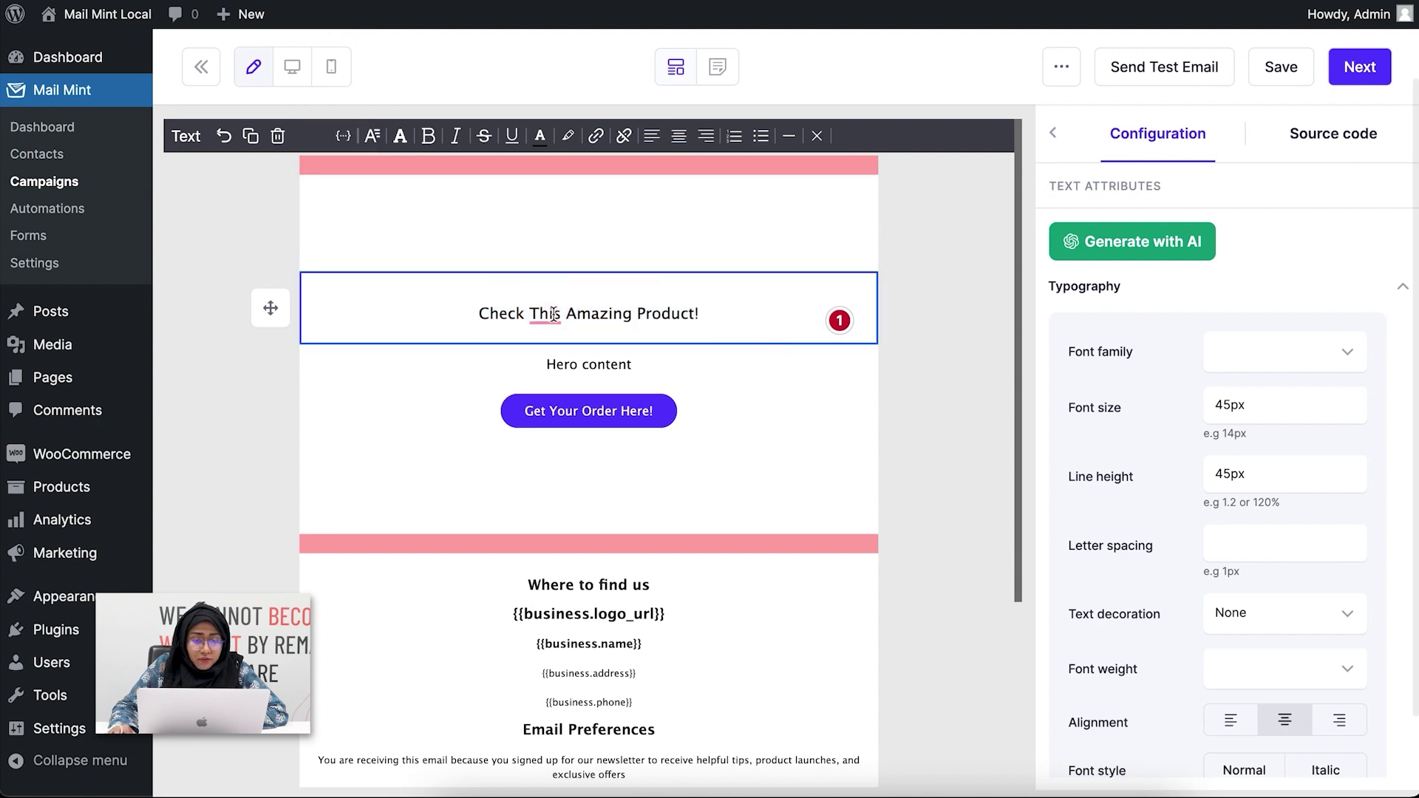
pyautogui.click(565, 354)
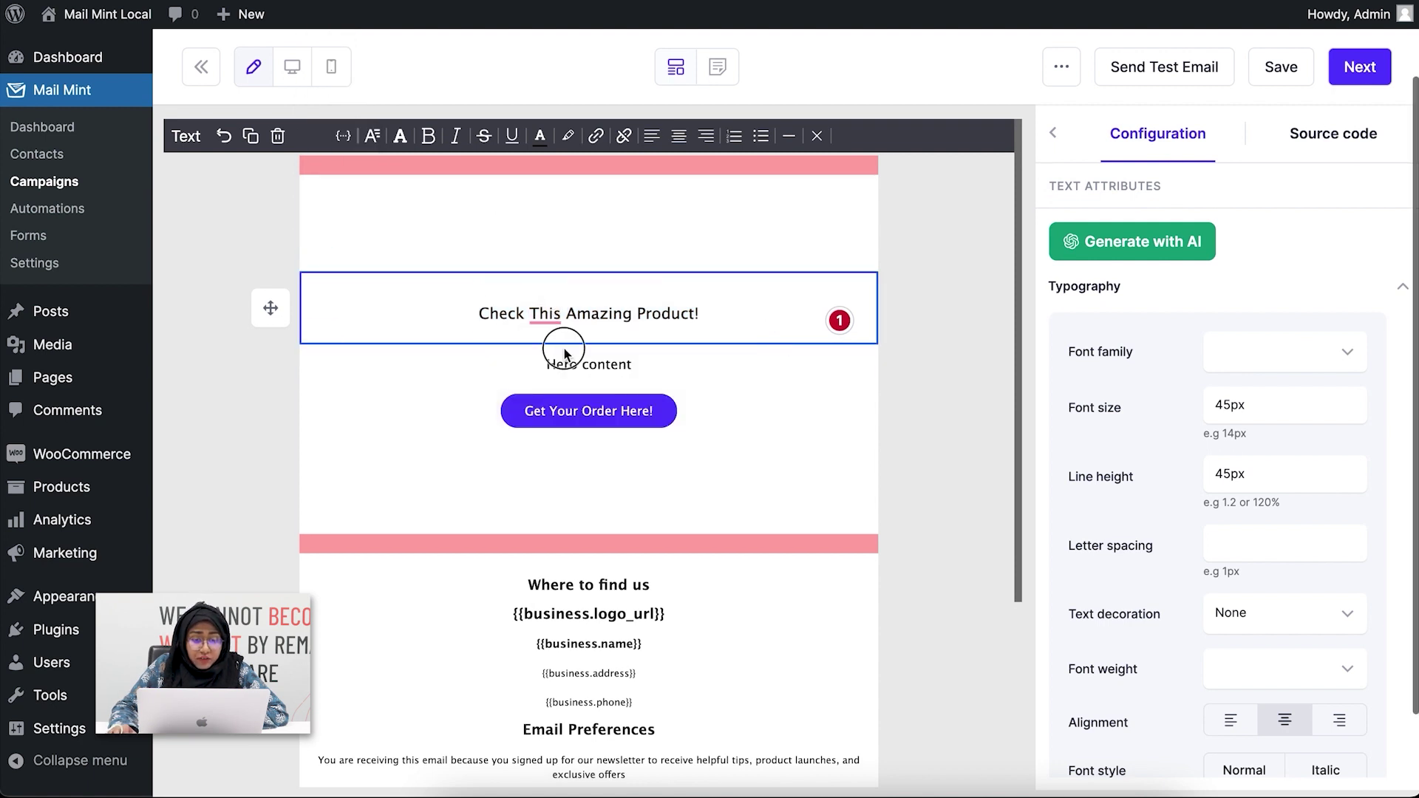
pyautogui.click(700, 365)
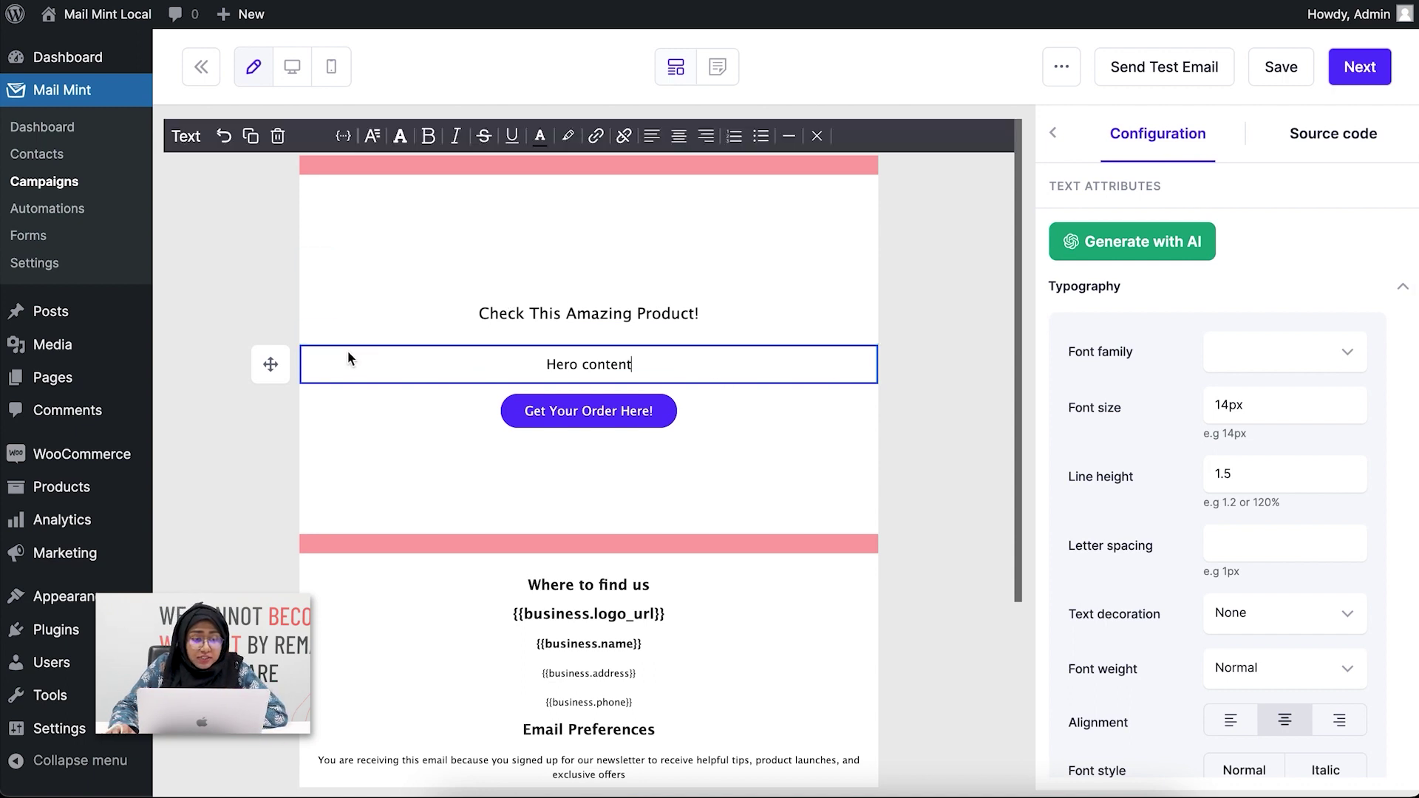
# Step: Delete the Hero content text block and then the entire hero section
pyautogui.click(278, 137)
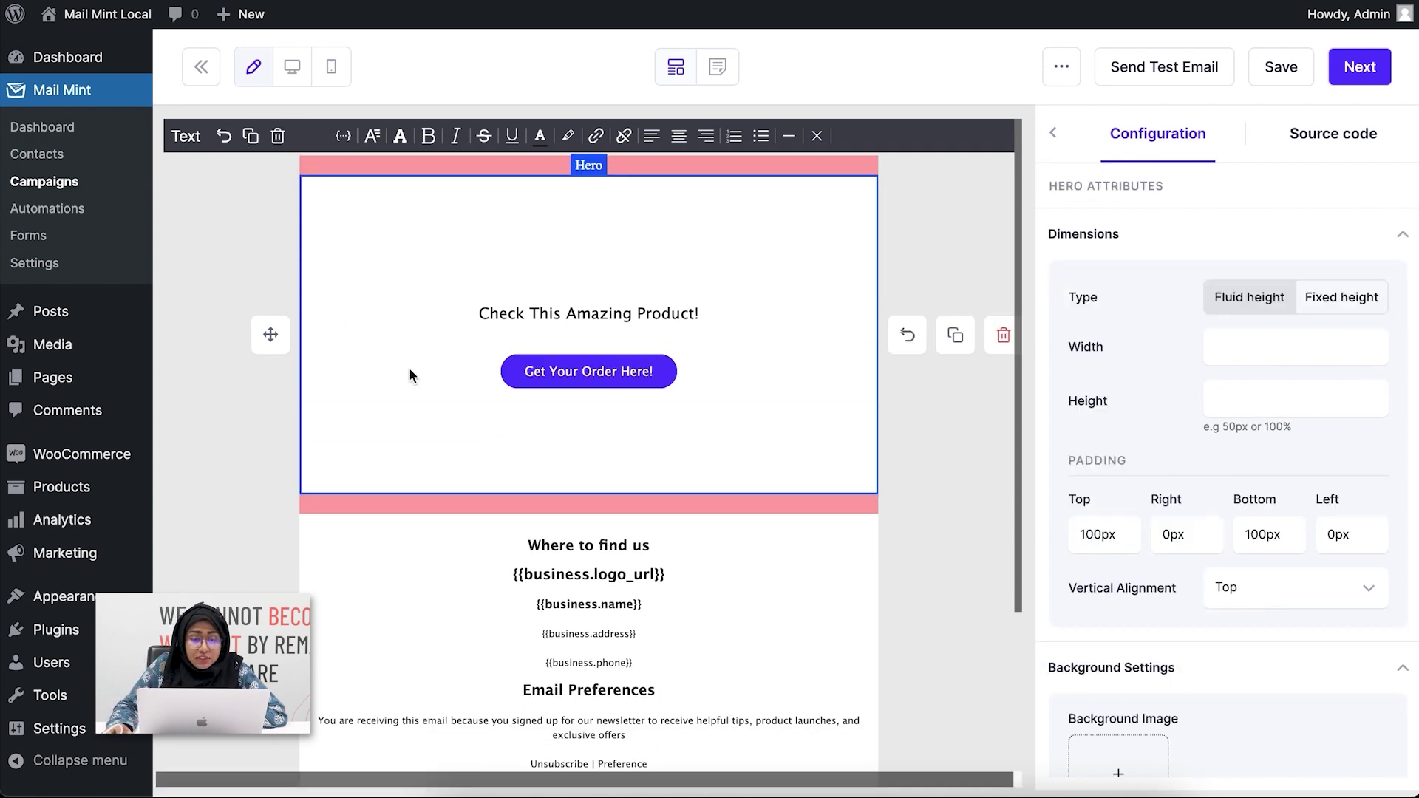
pyautogui.click(1002, 336)
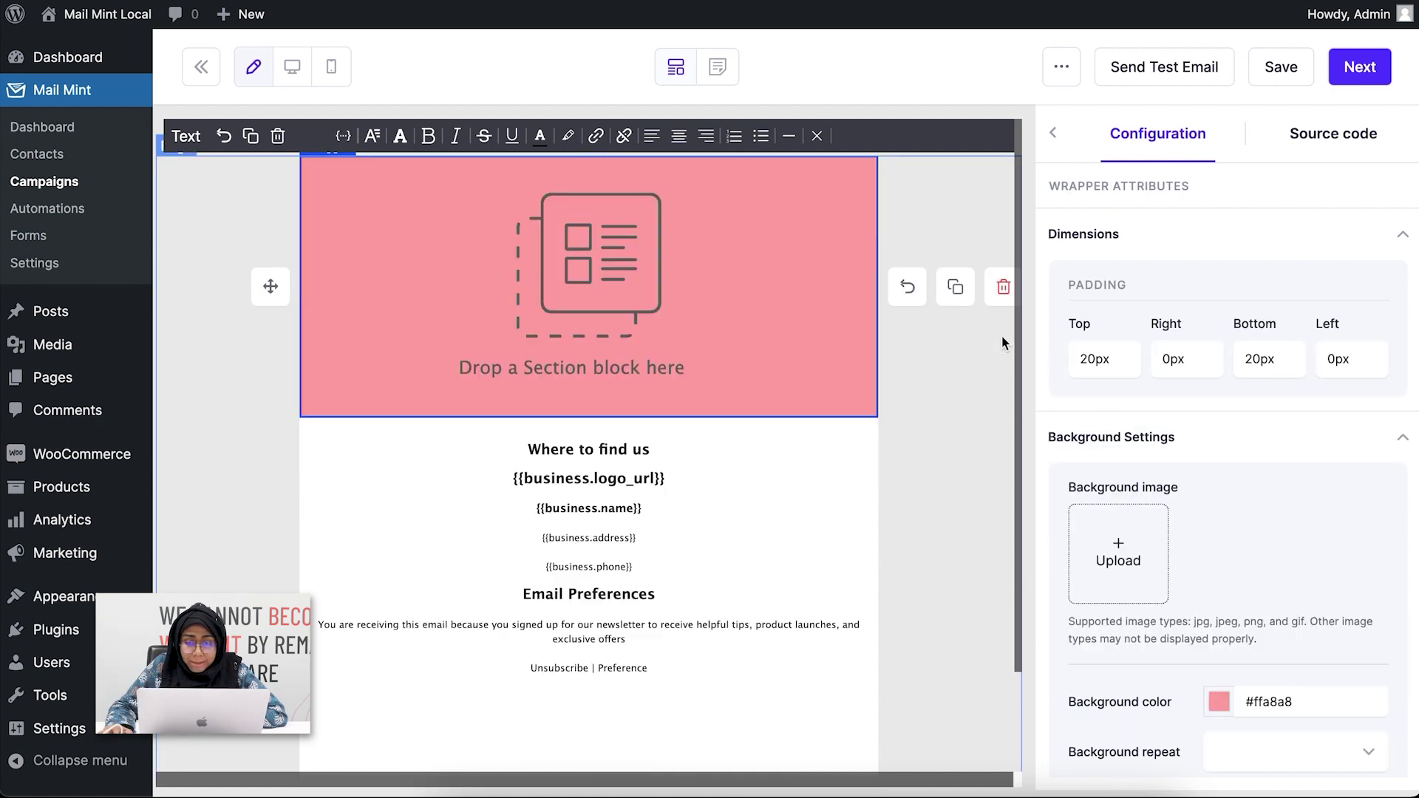
pyautogui.click(1053, 139)
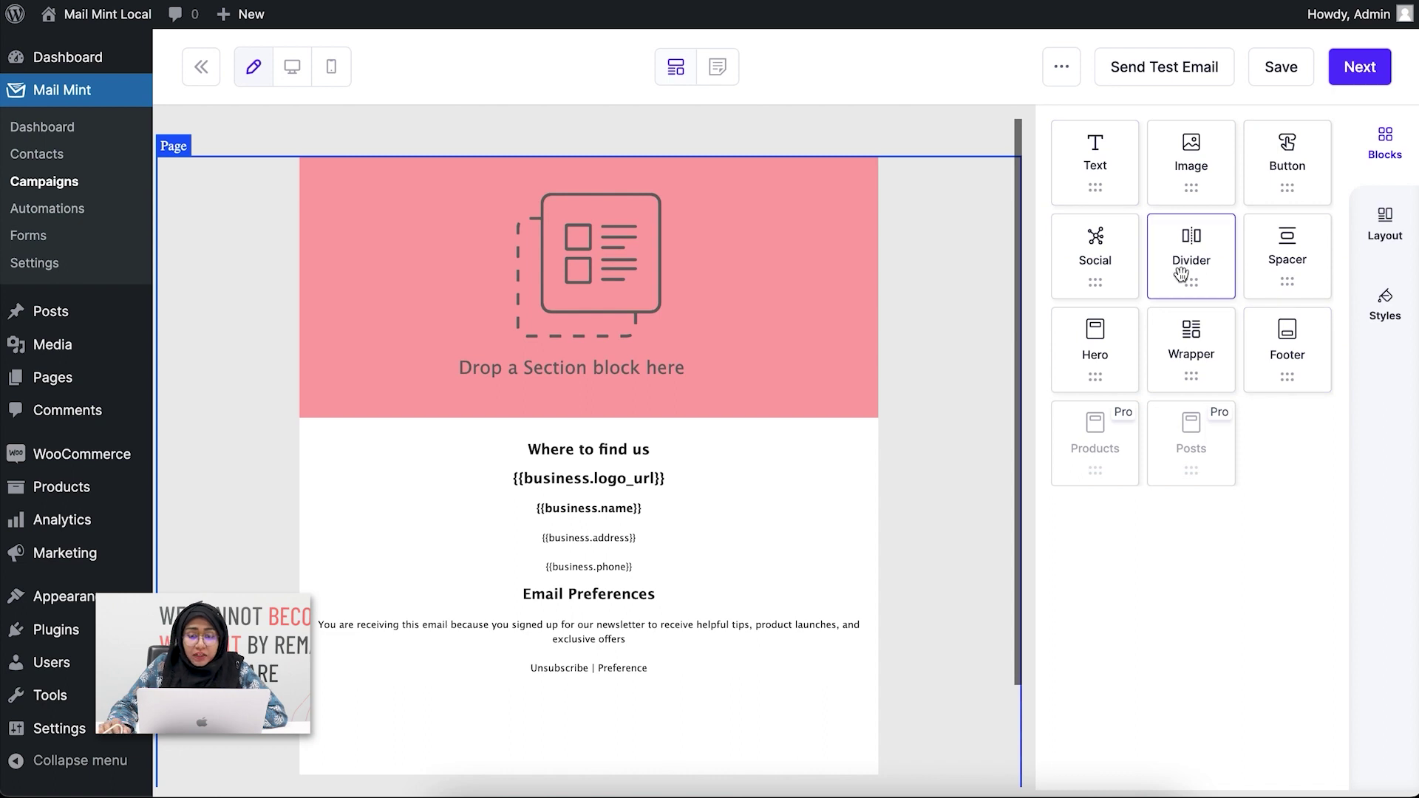
# Step: Insert the '2 columns' layout from the Layout tab into the pink wrapper
pyautogui.click(1384, 237)
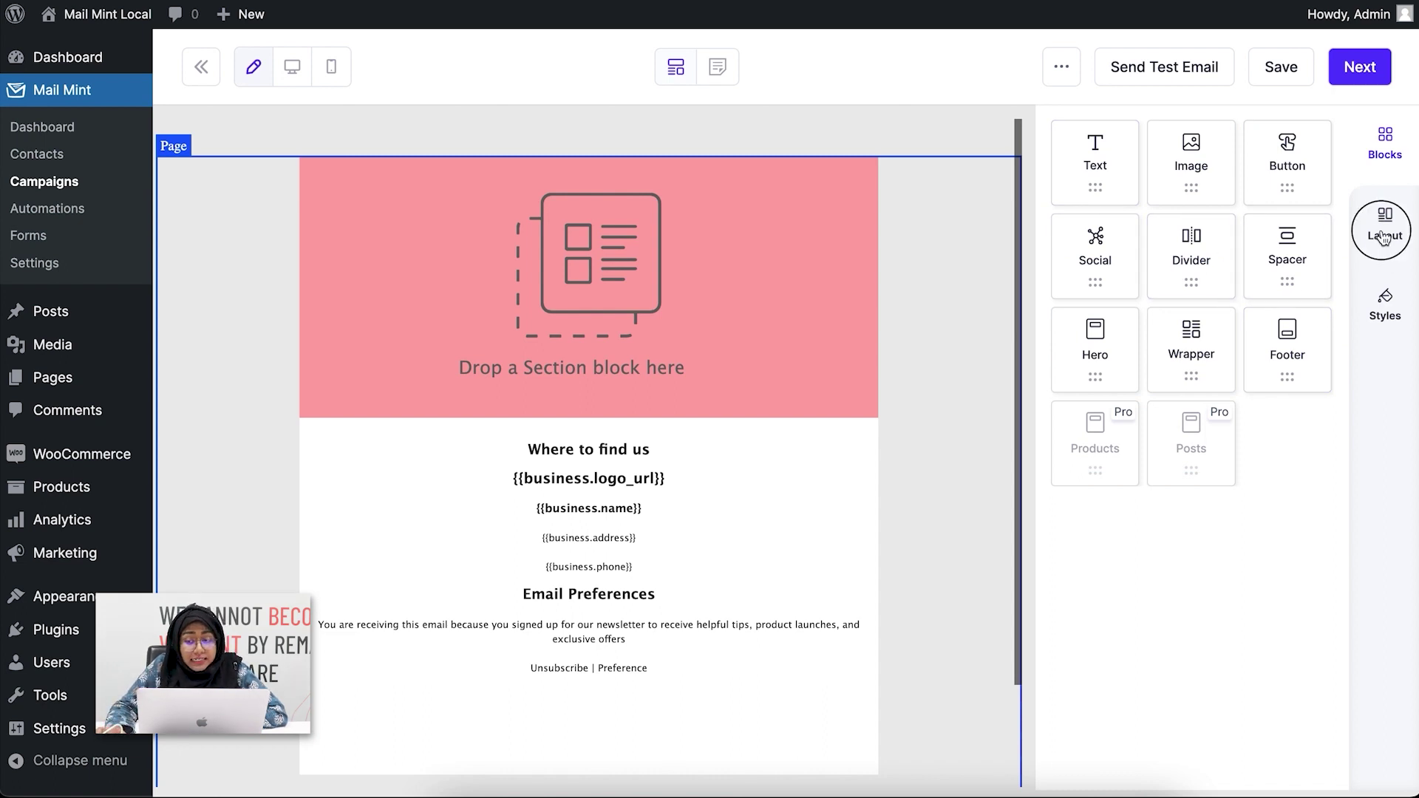
pyautogui.click(1399, 316)
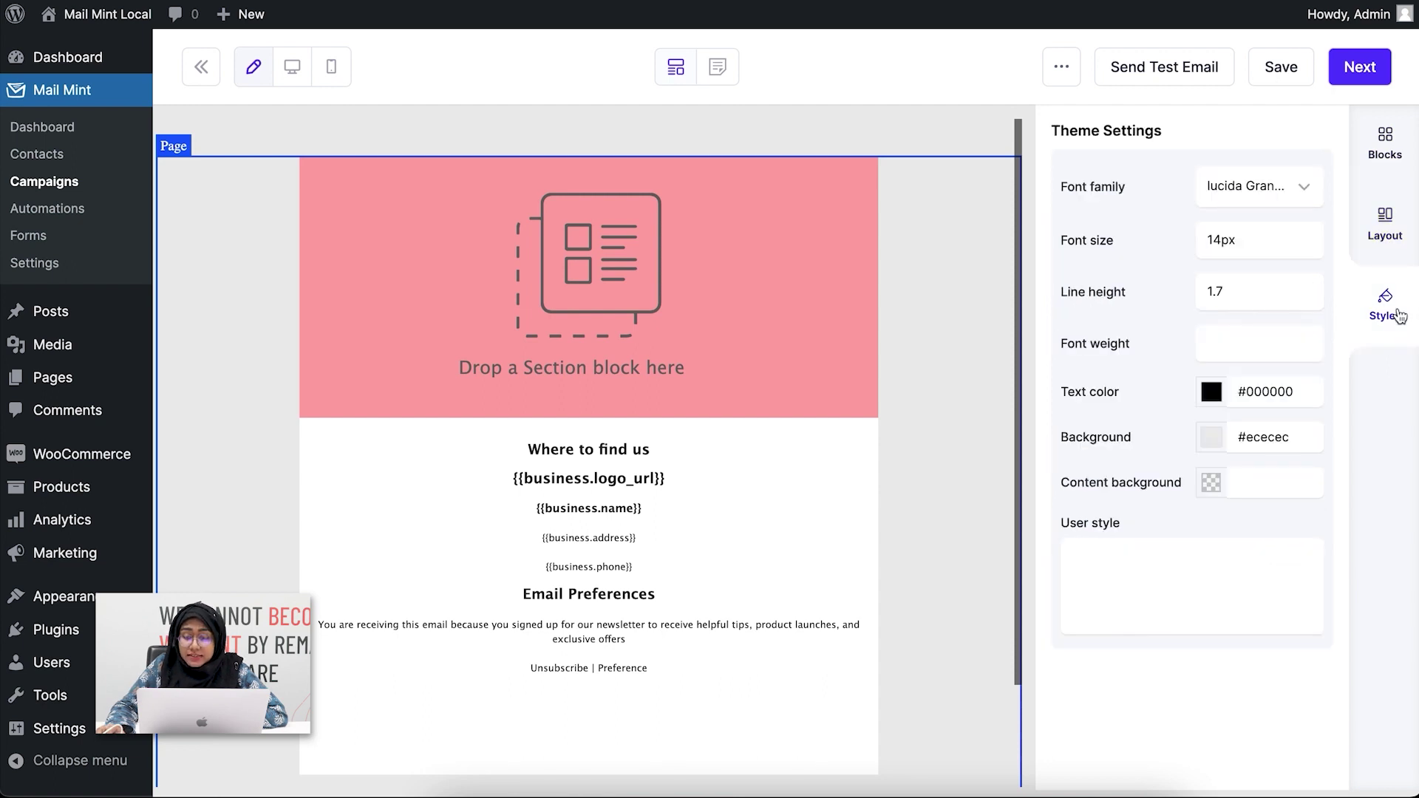
pyautogui.click(1387, 229)
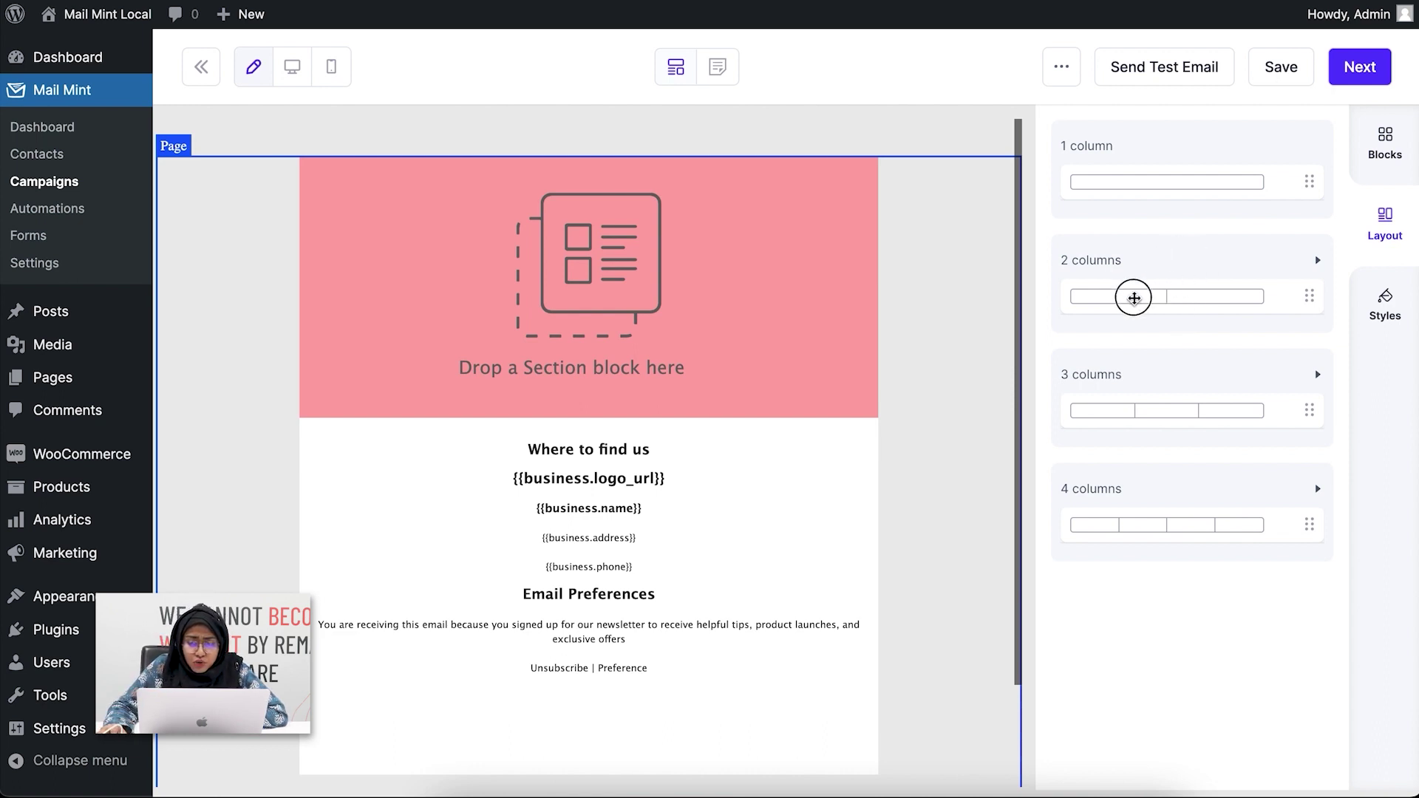
pyautogui.moveTo(1160, 298); pyautogui.dragTo(668, 264)
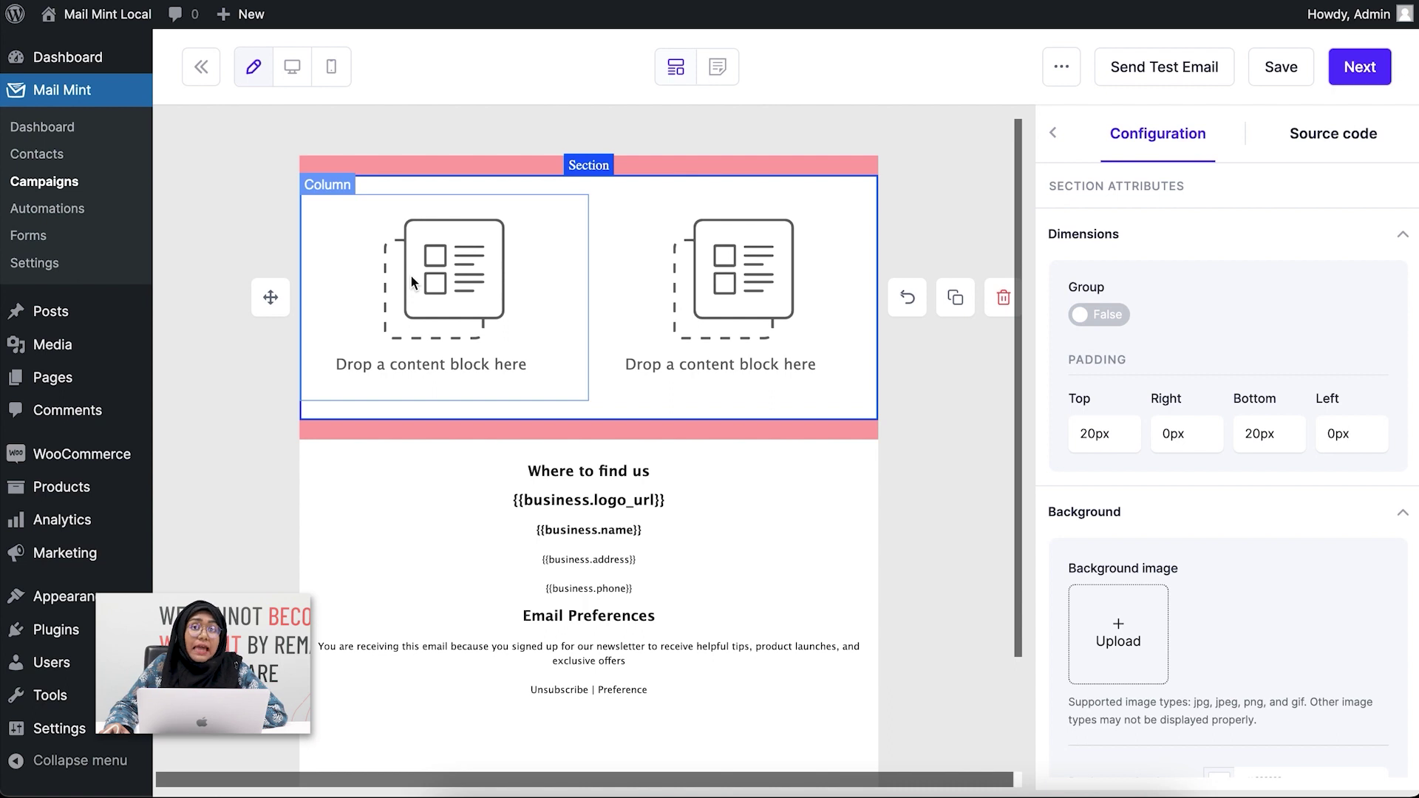
pyautogui.click(1053, 130)
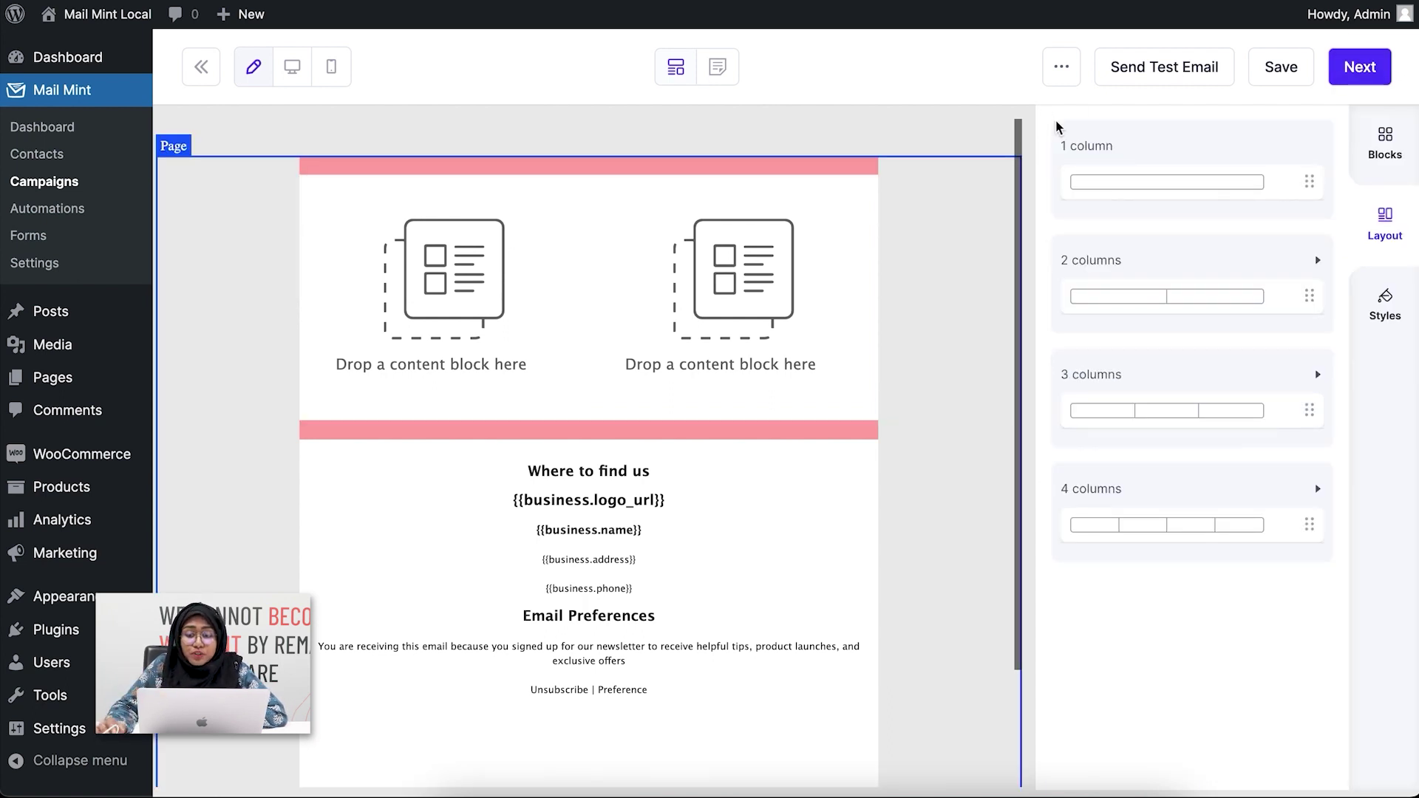
# Step: Place an Image block in the left column and a Text block in the right column
pyautogui.click(1378, 147)
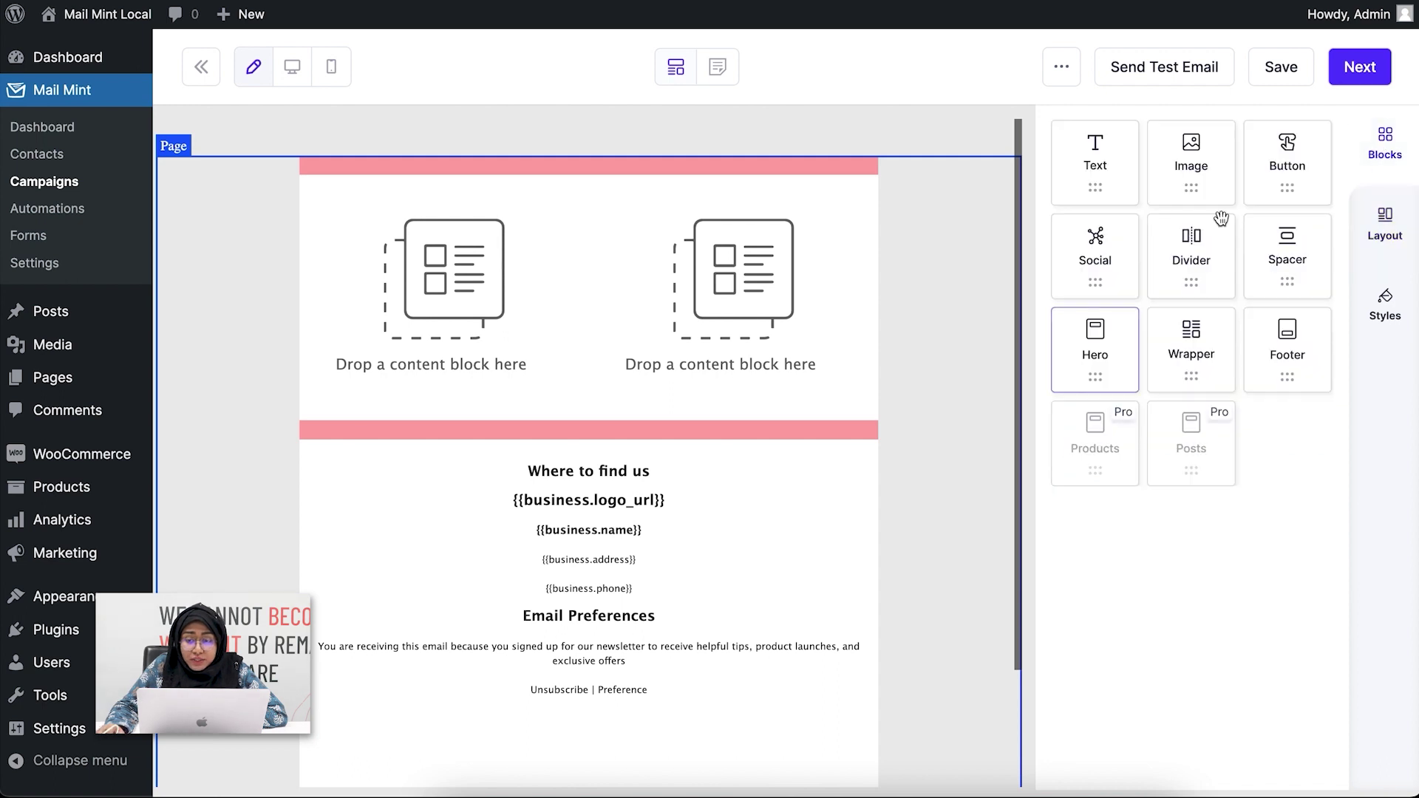
pyautogui.click(1215, 195)
pyautogui.moveTo(1215, 195); pyautogui.dragTo(426, 320)
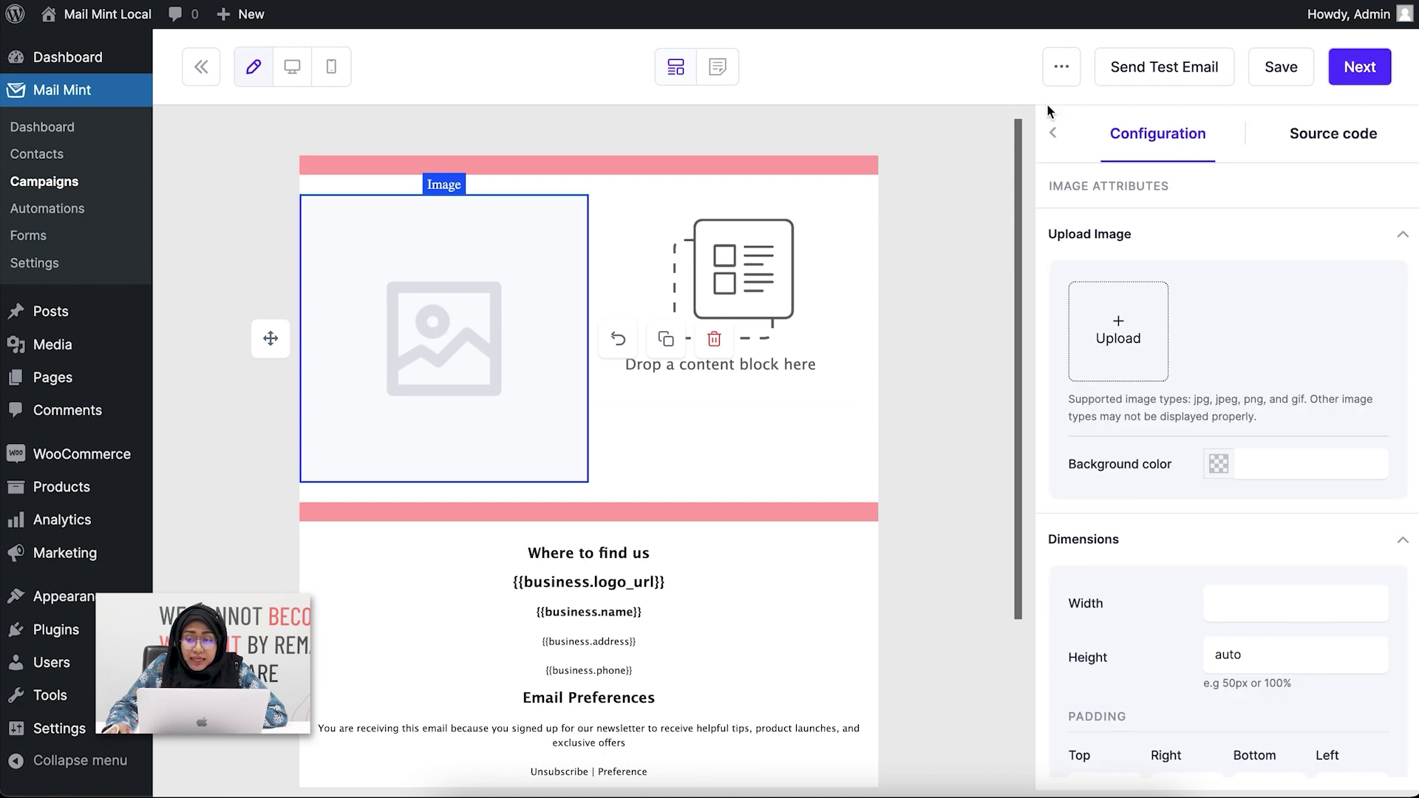
pyautogui.click(1053, 133)
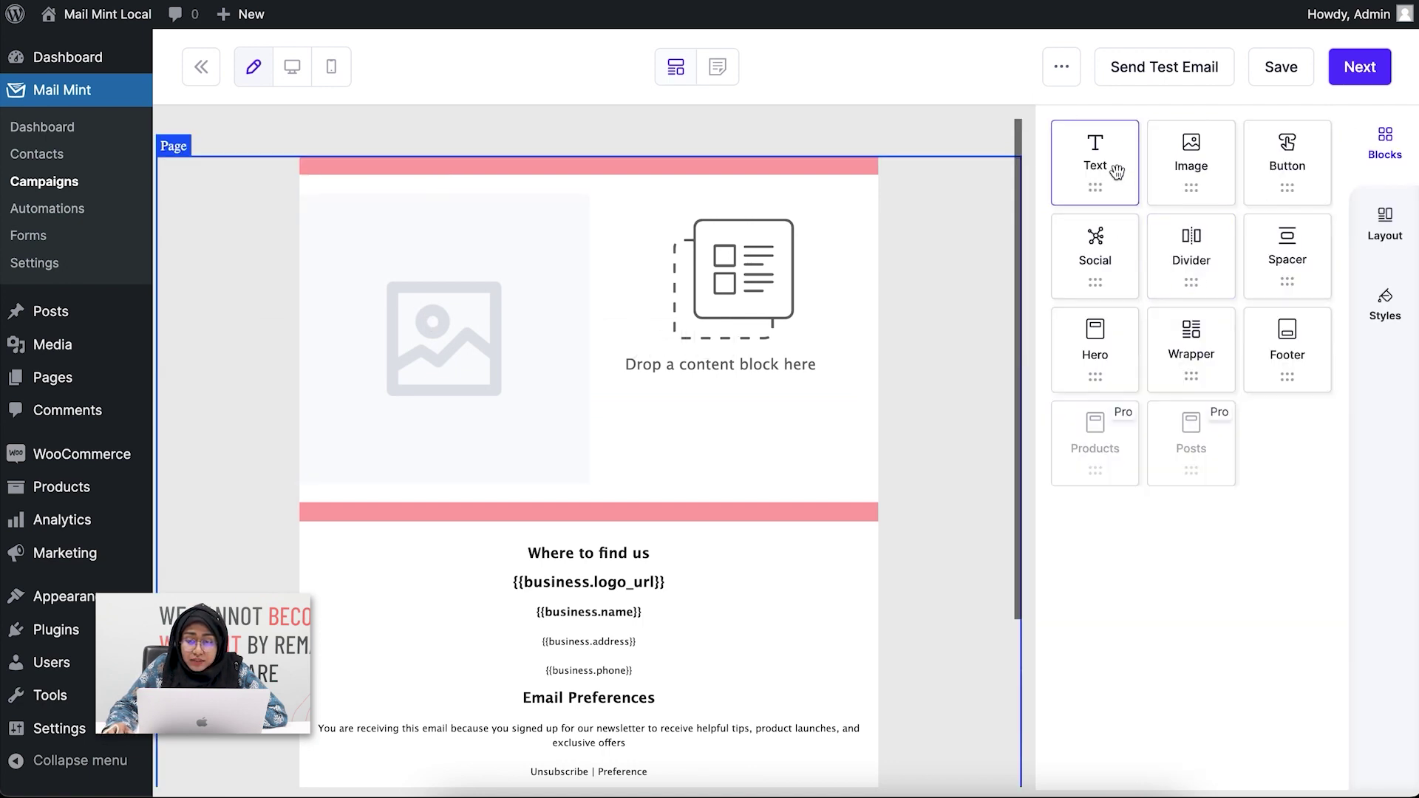
pyautogui.moveTo(1116, 172); pyautogui.dragTo(736, 304)
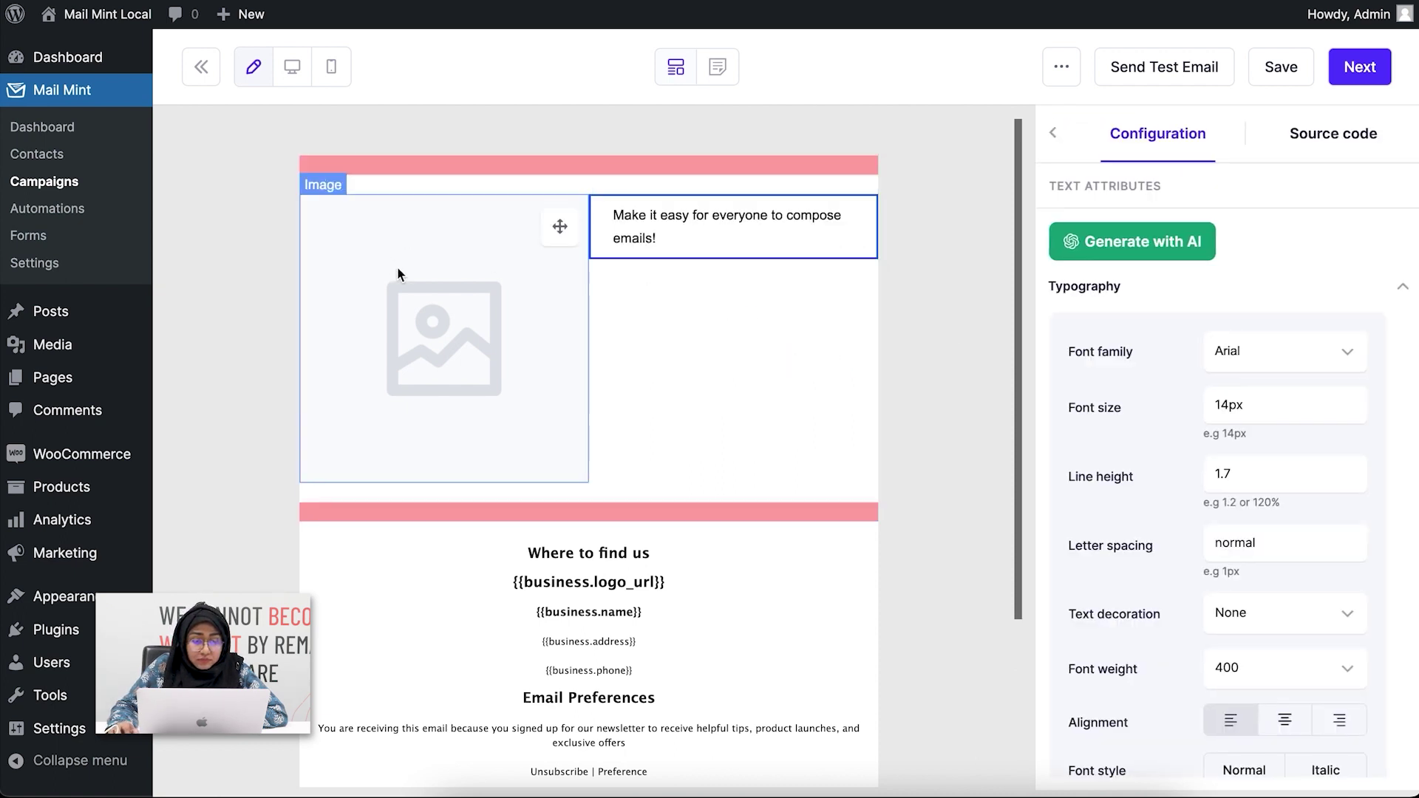
pyautogui.click(712, 237)
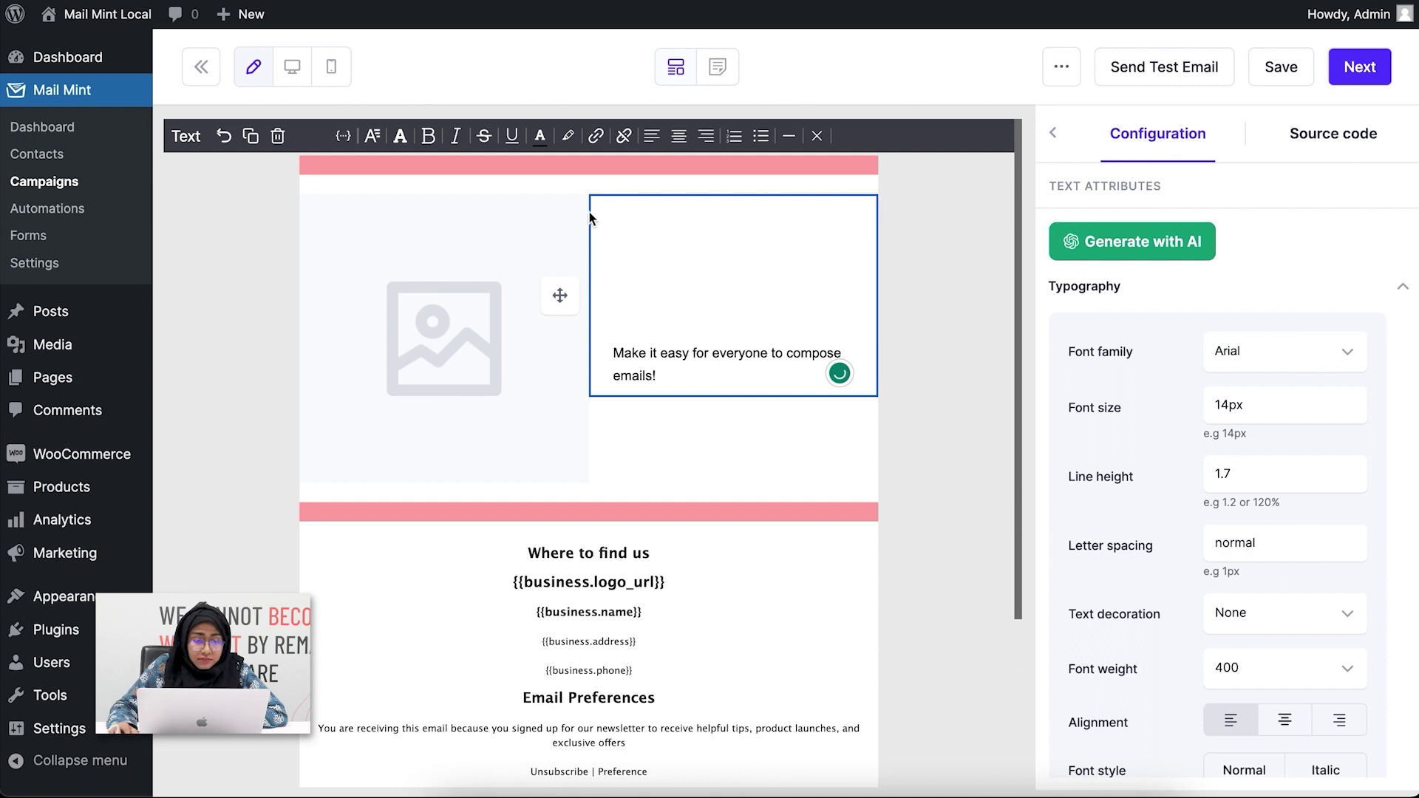
pyautogui.click(465, 326)
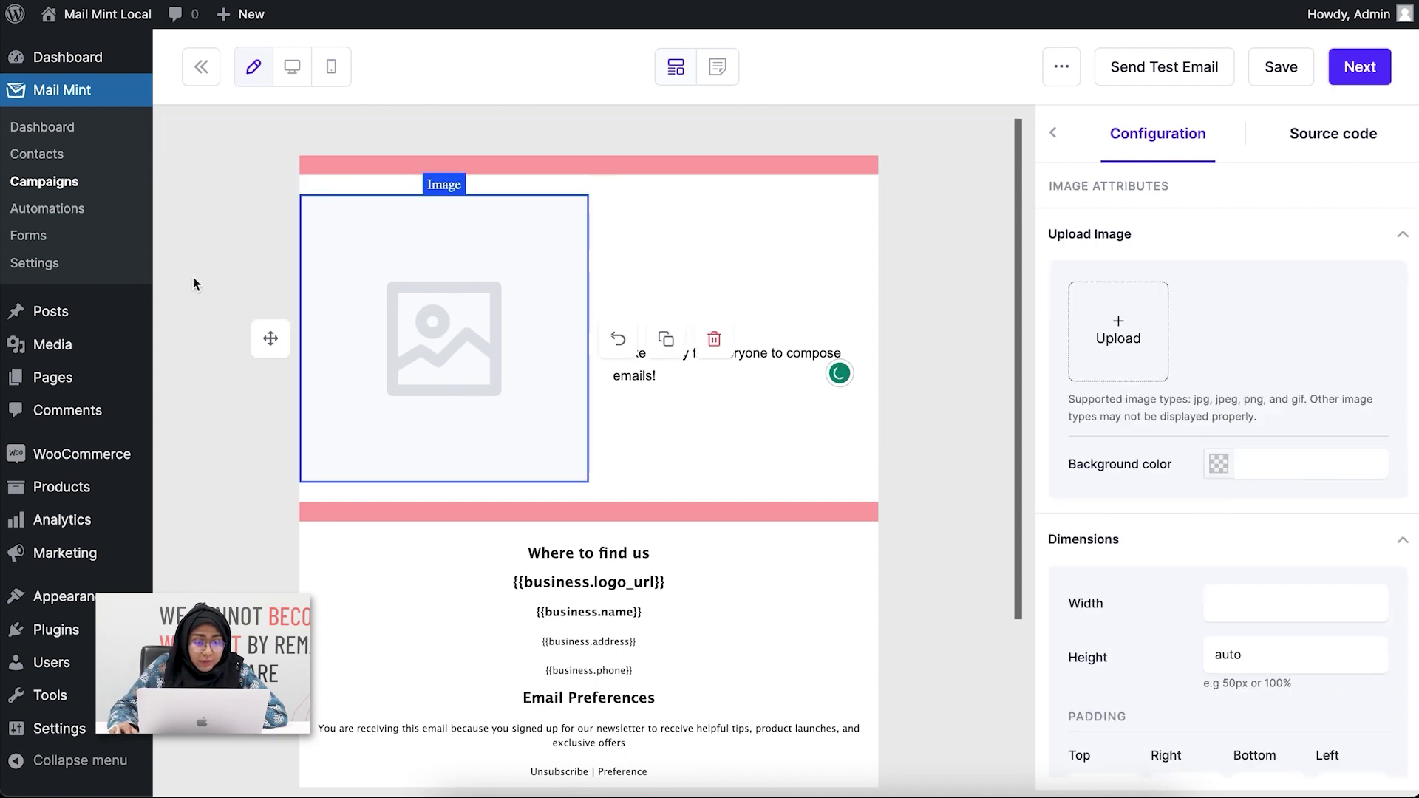
# Step: Insert Summer-dress.png from the Media Library into the left-column image
pyautogui.click(1136, 339)
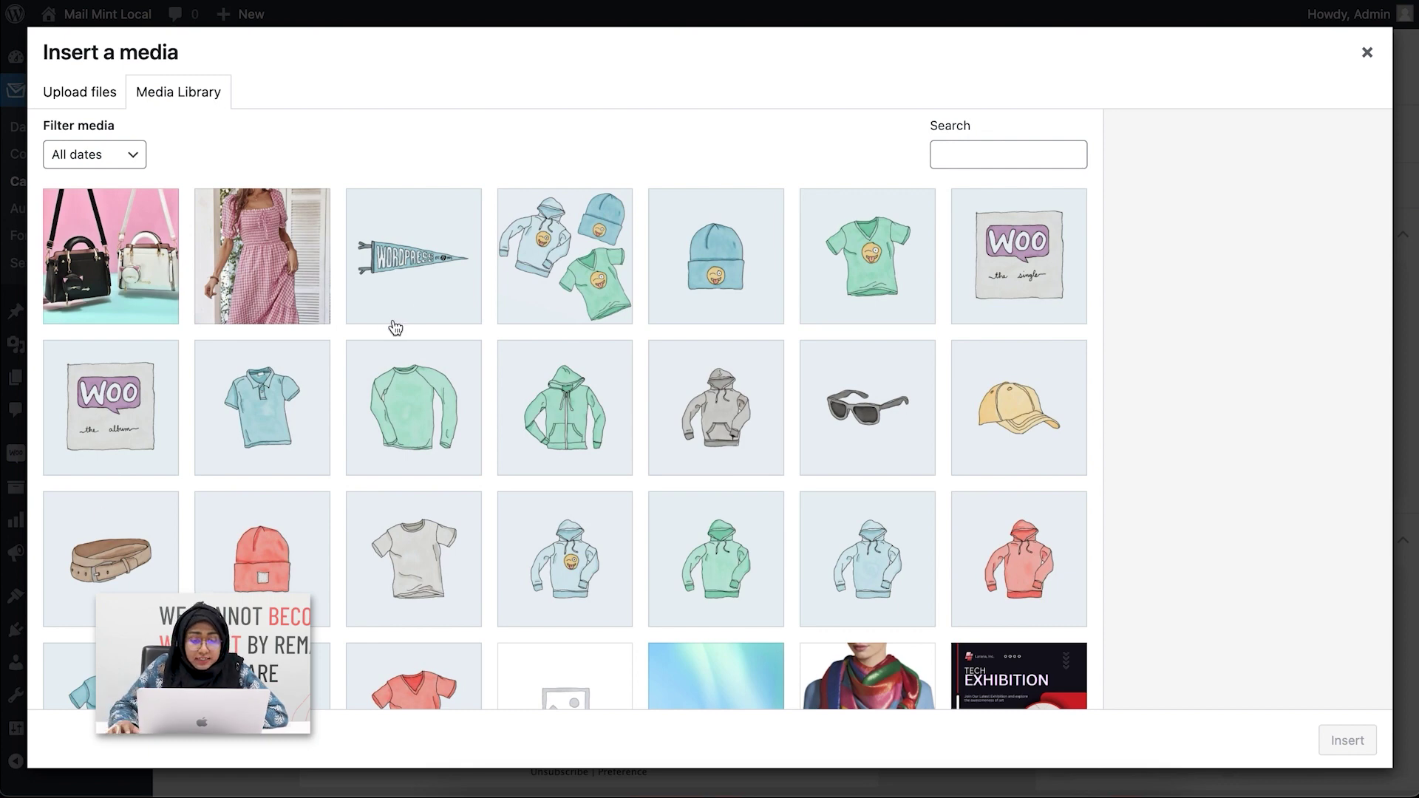
pyautogui.scroll(-2, 403, 326)
pyautogui.scroll(2, 369, 310)
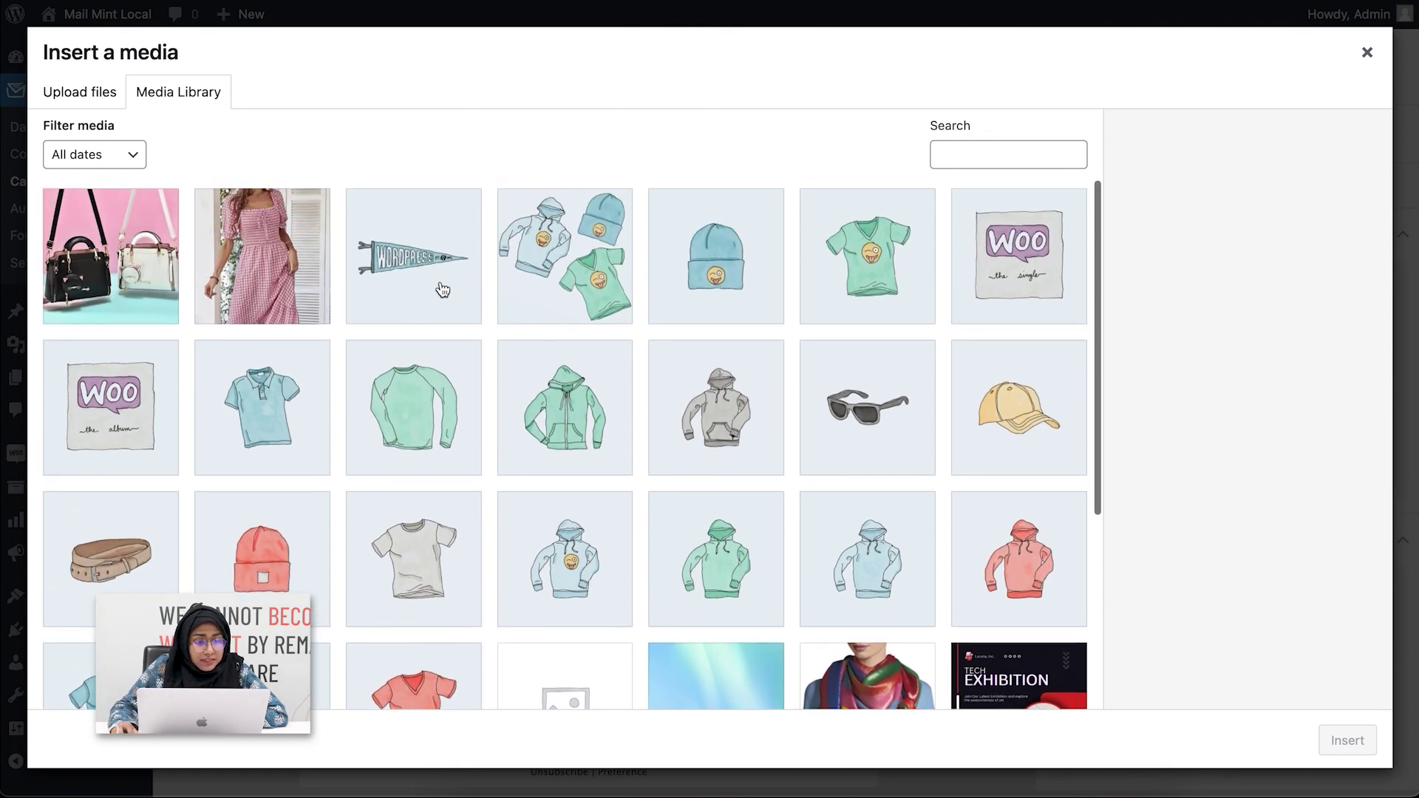
pyautogui.click(277, 260)
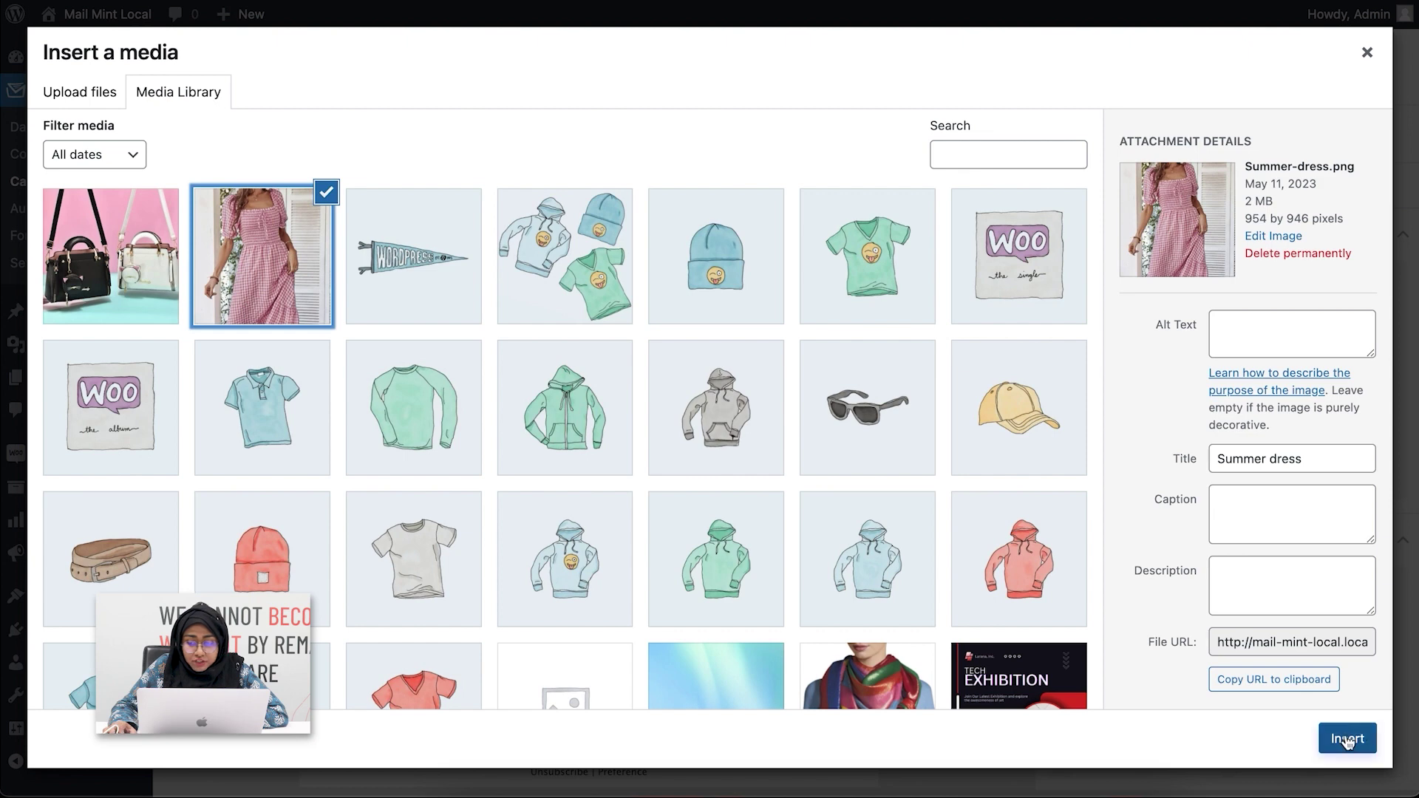
pyautogui.click(1347, 741)
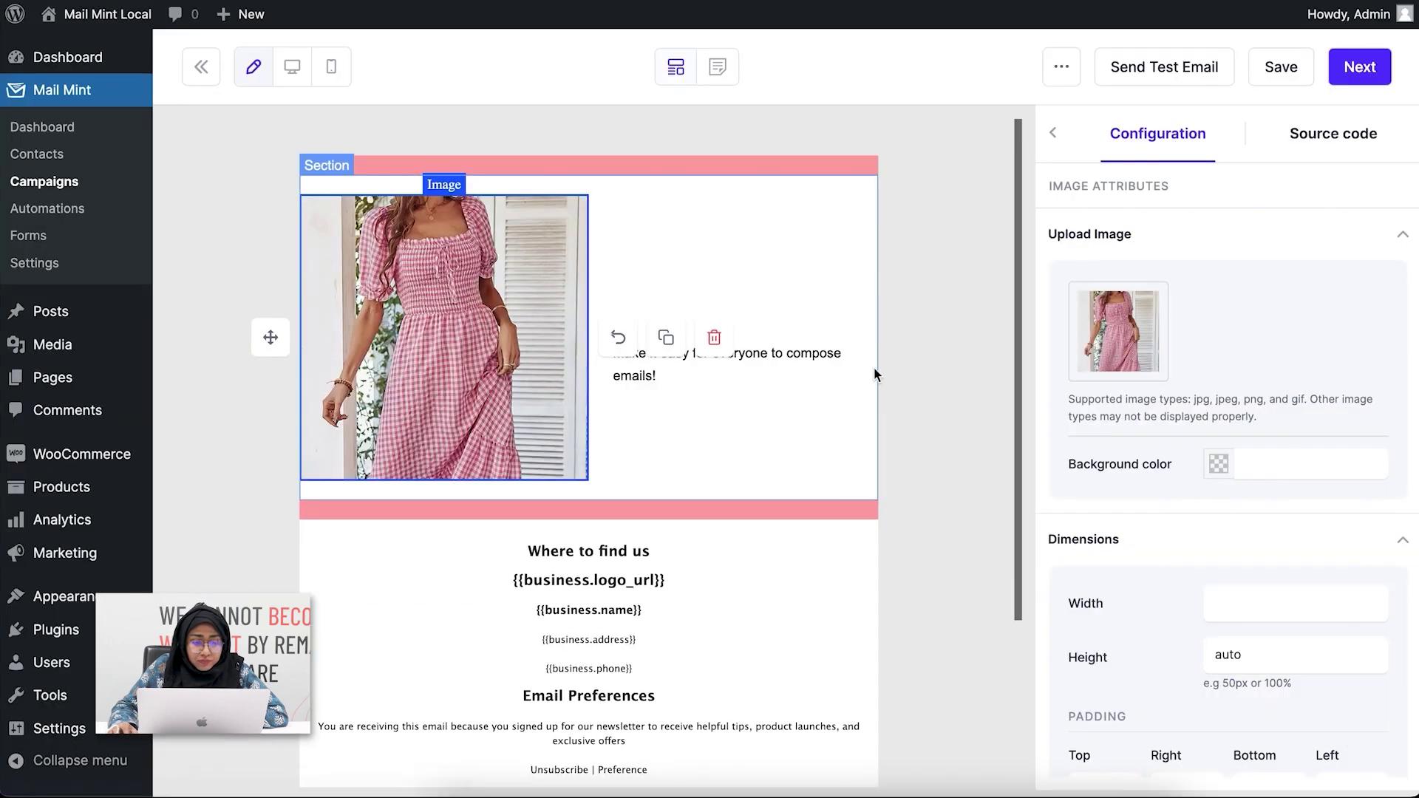
pyautogui.click(758, 381)
# Step: Replace the right column's placeholder sentence with 'Summer Dress Available!'
pyautogui.moveTo(685, 381); pyautogui.dragTo(611, 356)
pyautogui.write('S')
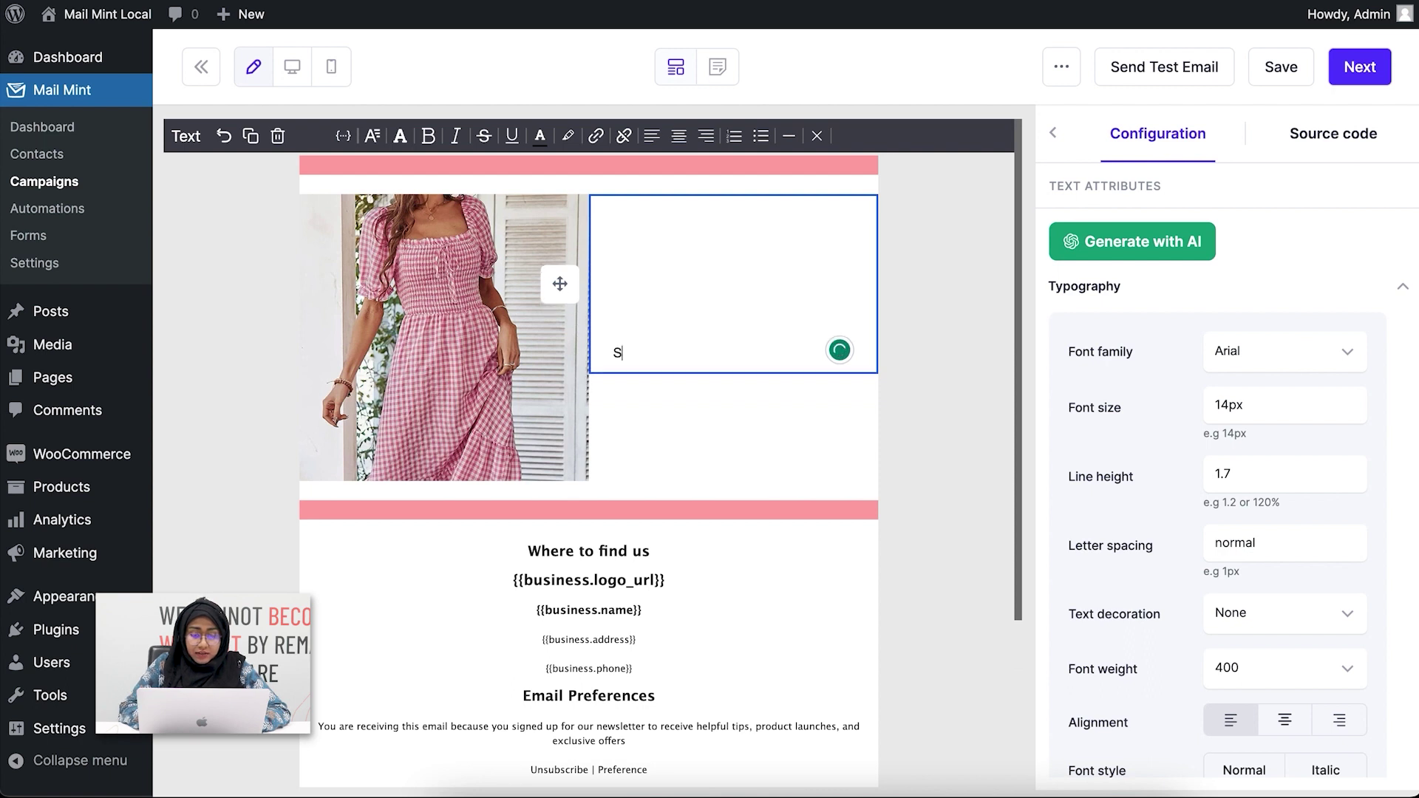
pyautogui.write('ummer Dress Avail')
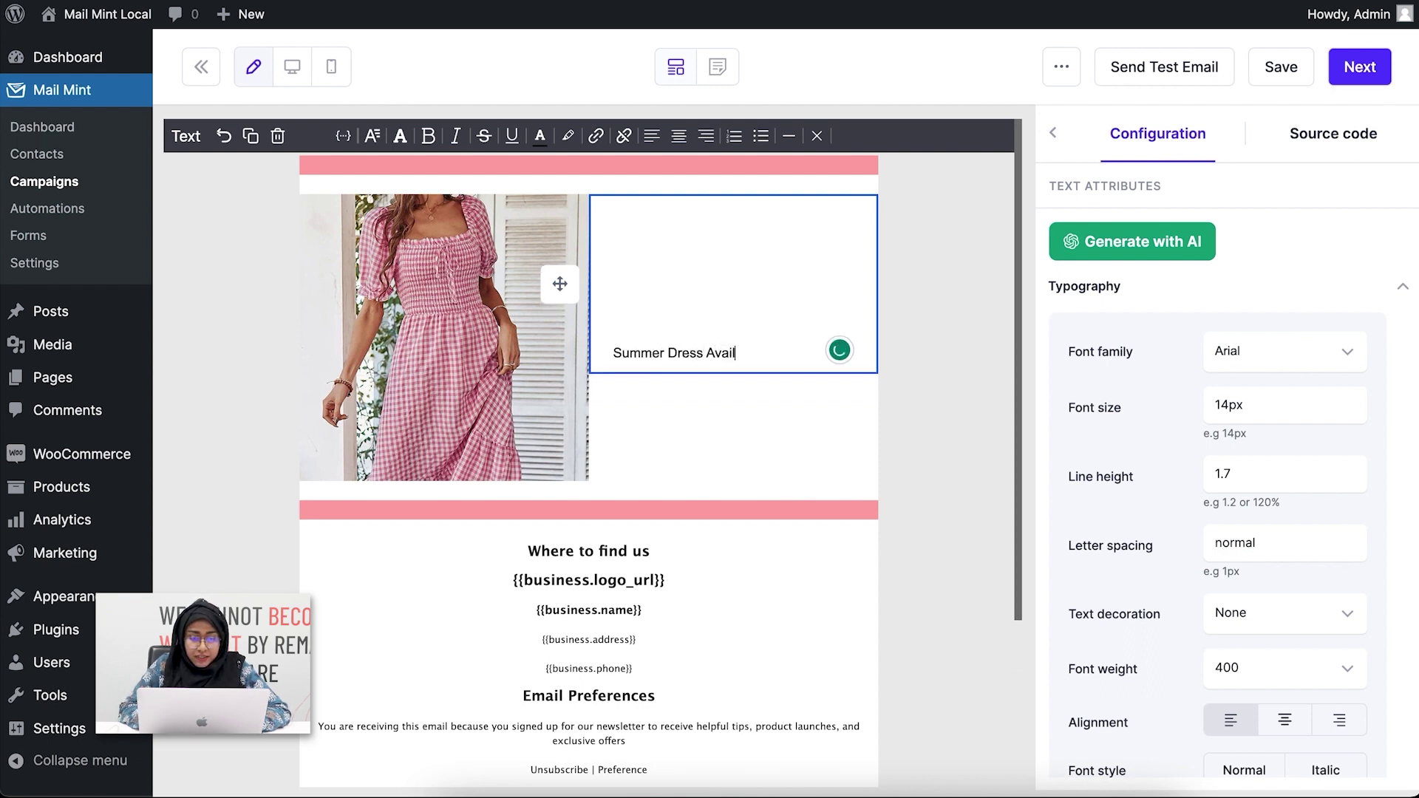
pyautogui.write('able!')
pyautogui.keyDown('shift'); pyautogui.click(619, 352); pyautogui.keyUp('shift')
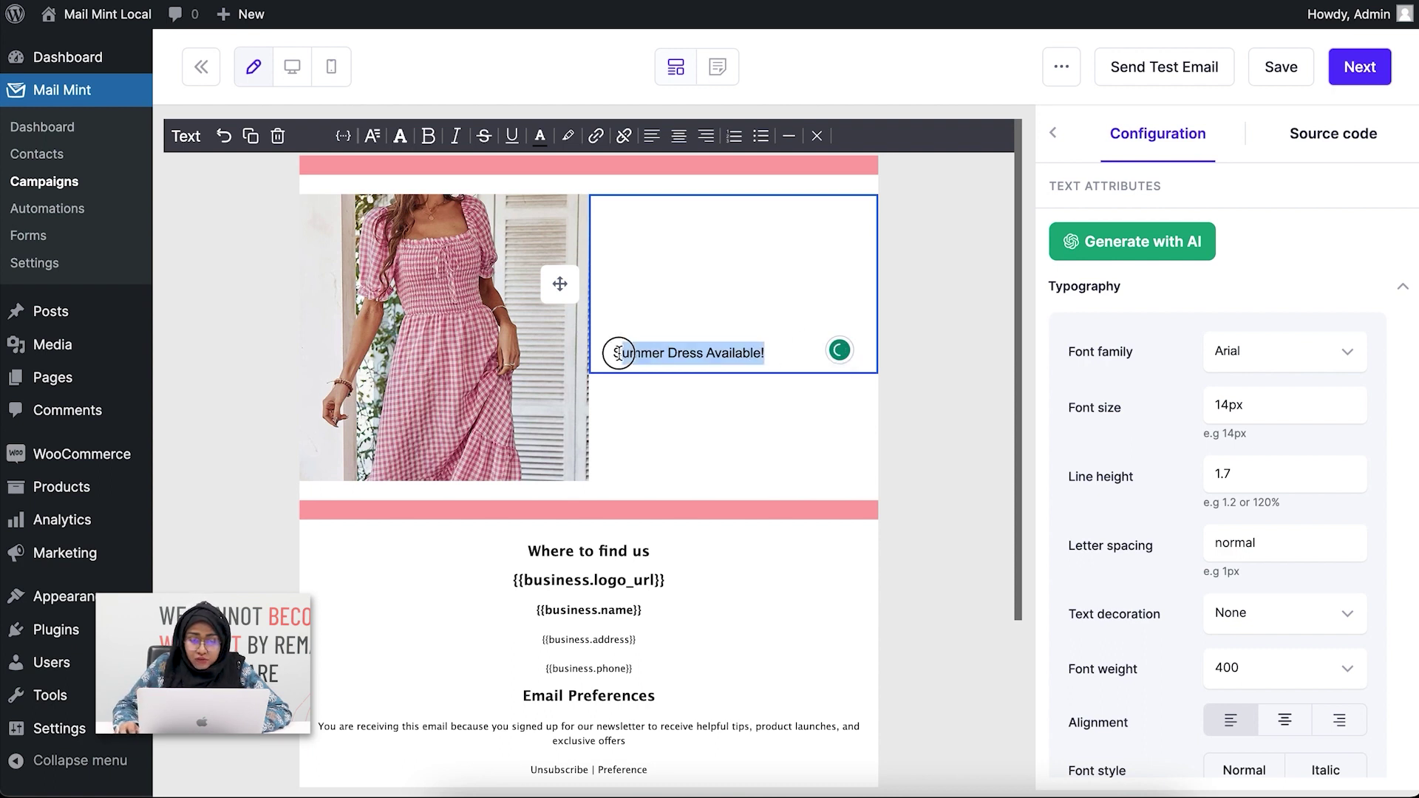
pyautogui.click(821, 350)
# Step: Set the Summer Dress Available! text's font size to 20px
pyautogui.click(1221, 412)
pyautogui.press('BackSpace')
pyautogui.press('BackSpace')
pyautogui.write('20')
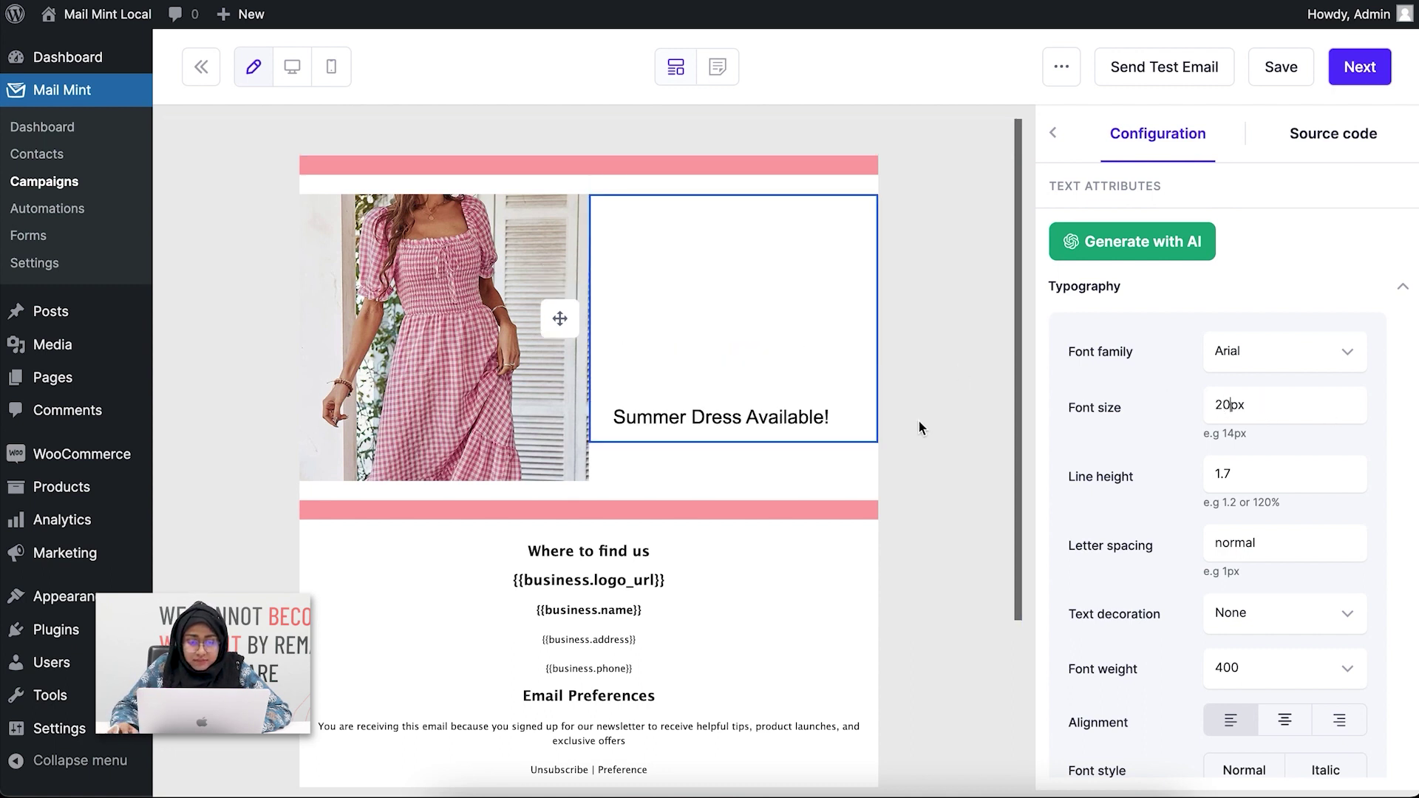
pyautogui.click(615, 415)
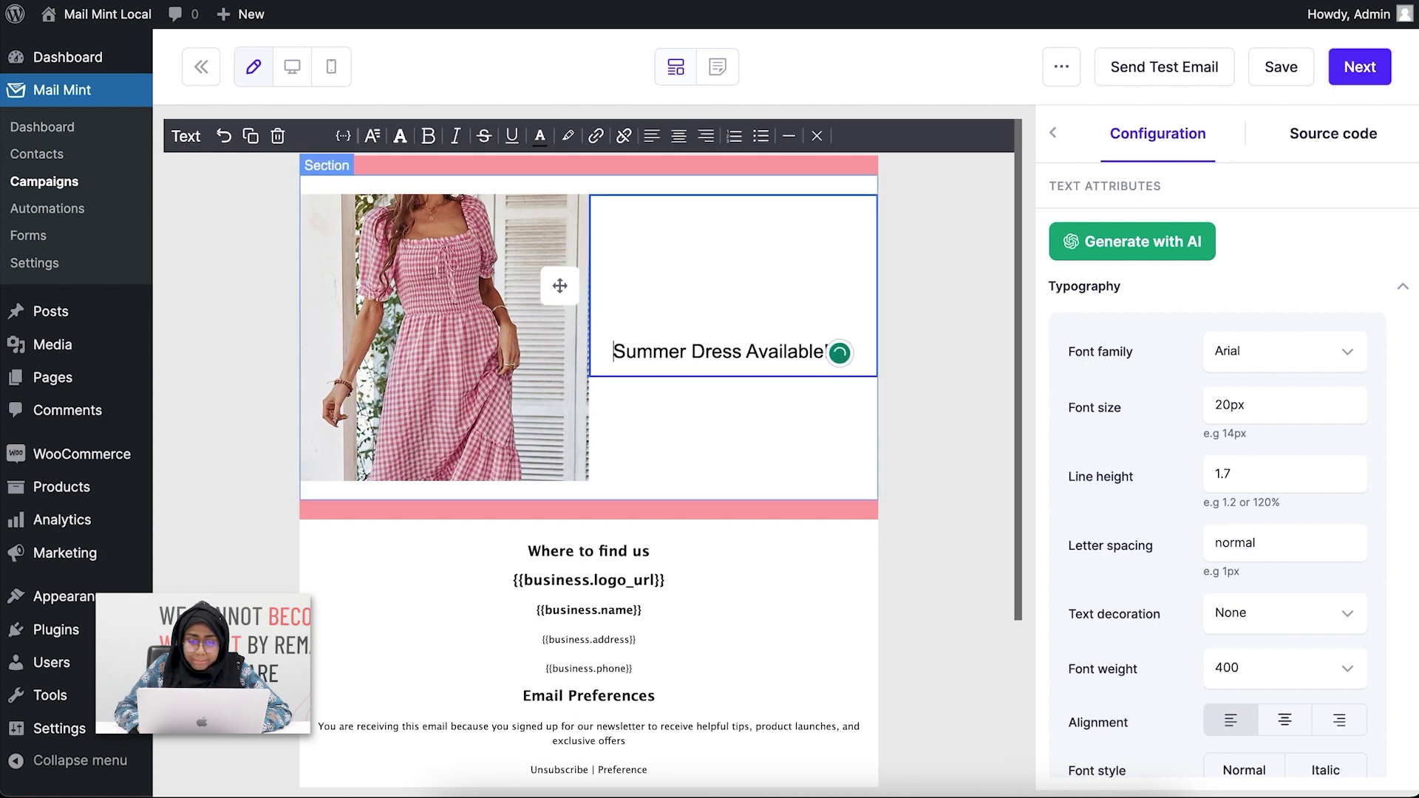
# Step: Try center and right alignment on the heading, then leave it left-aligned
pyautogui.scroll(-2, 1296, 529)
pyautogui.scroll(-3, 1296, 532)
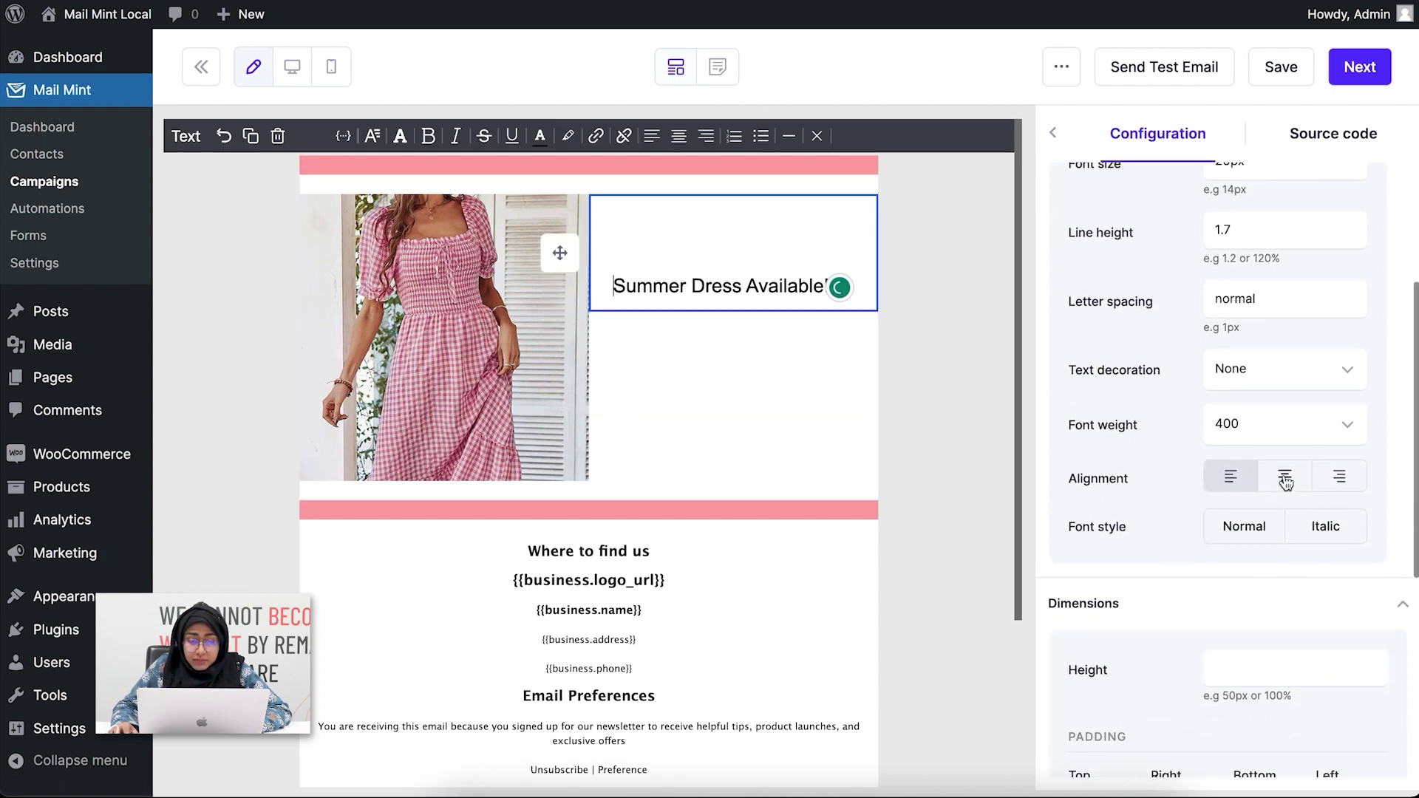
pyautogui.click(1286, 482)
pyautogui.click(1337, 479)
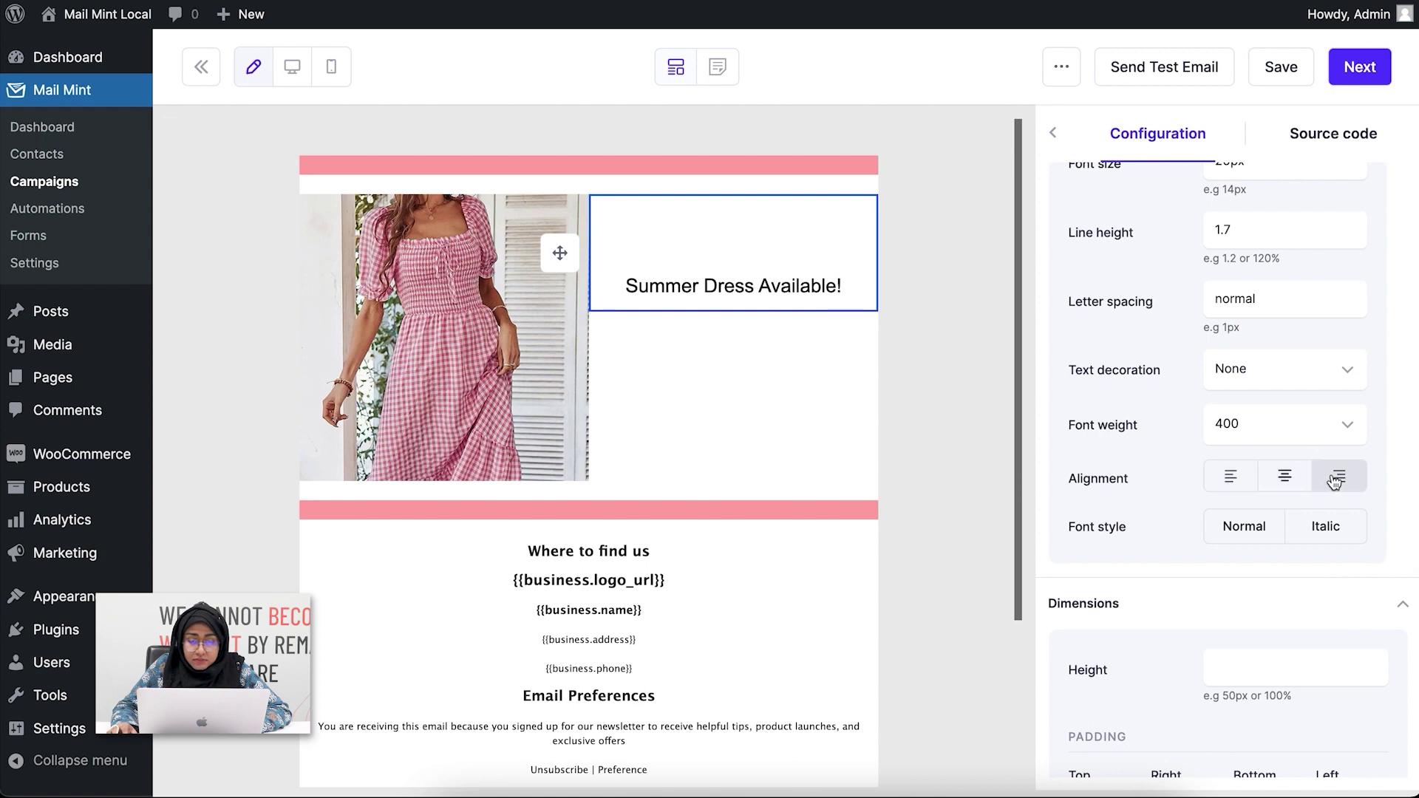
pyautogui.click(1211, 478)
pyautogui.scroll(-3, 1240, 556)
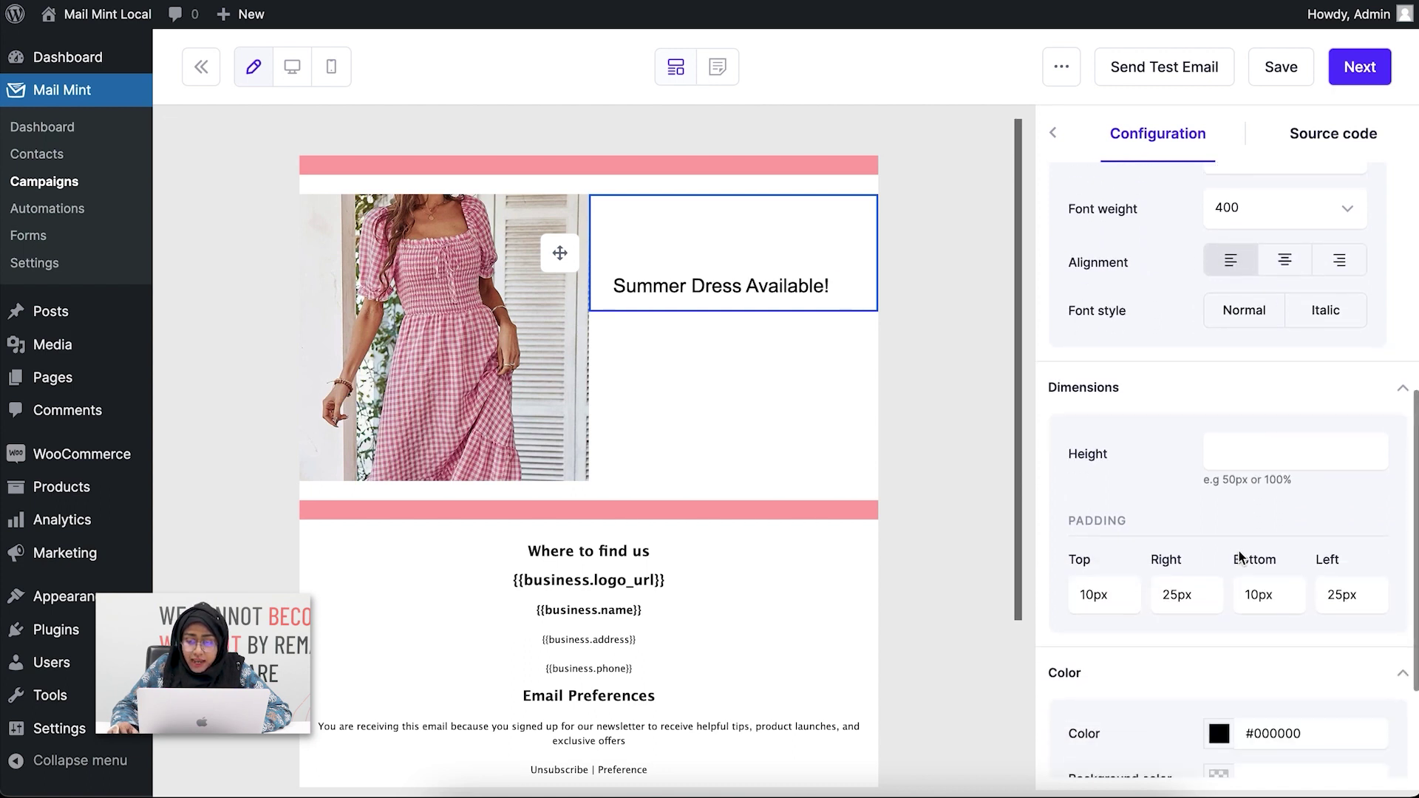
# Step: Colour the Summer Dress Available! text pink by eyedropping the banner bar's colour
pyautogui.scroll(-3, 1185, 665)
pyautogui.click(1216, 567)
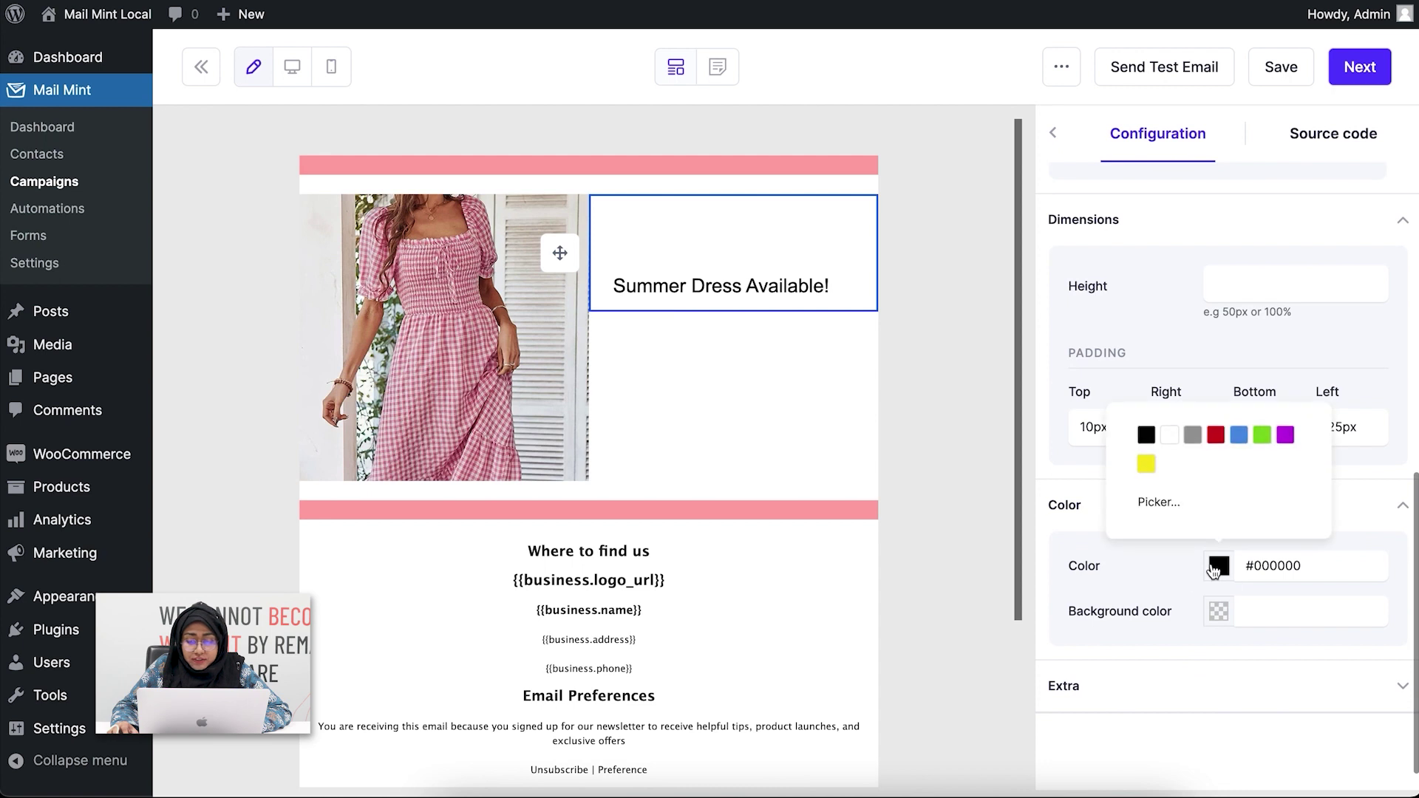
pyautogui.click(1150, 502)
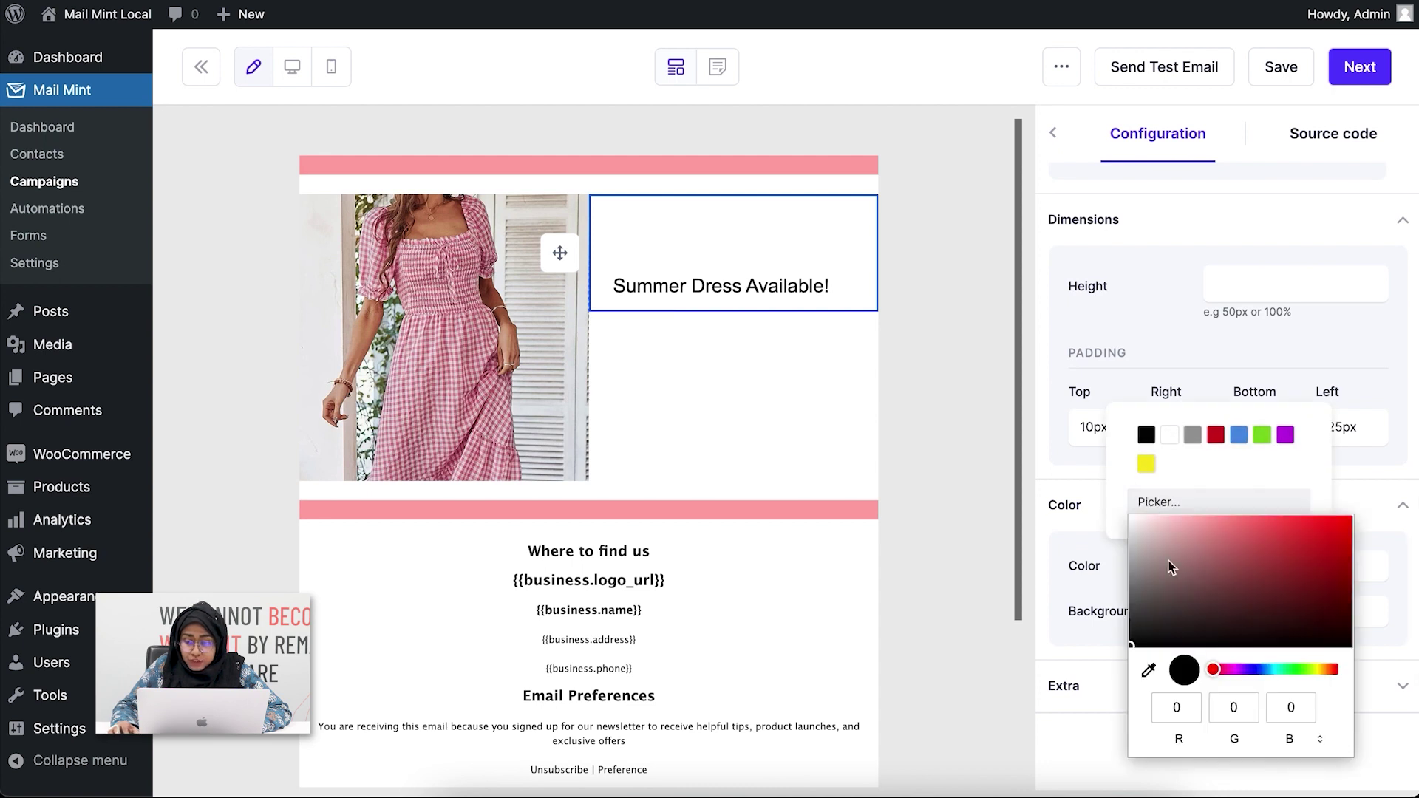
pyautogui.click(1149, 669)
pyautogui.click(808, 510)
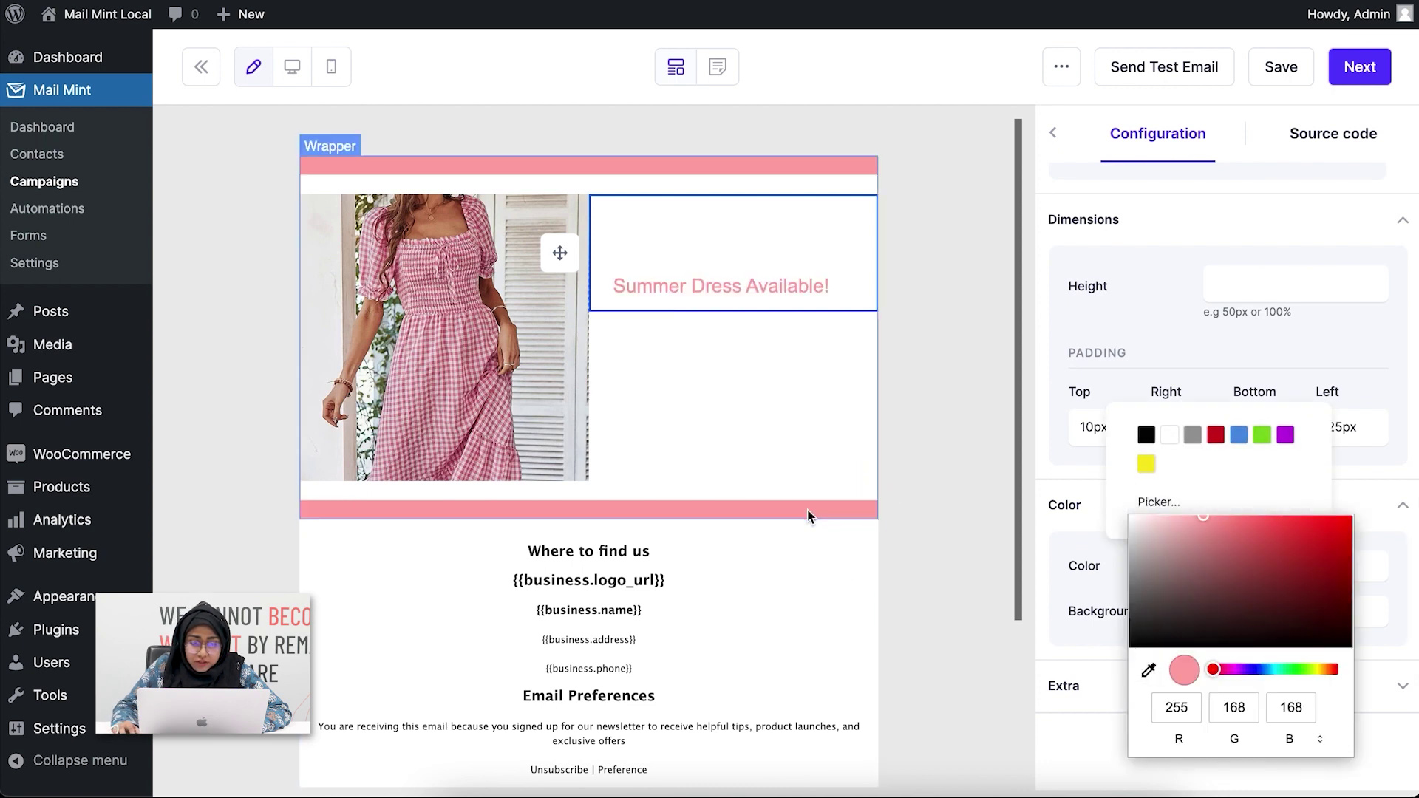
pyautogui.click(922, 345)
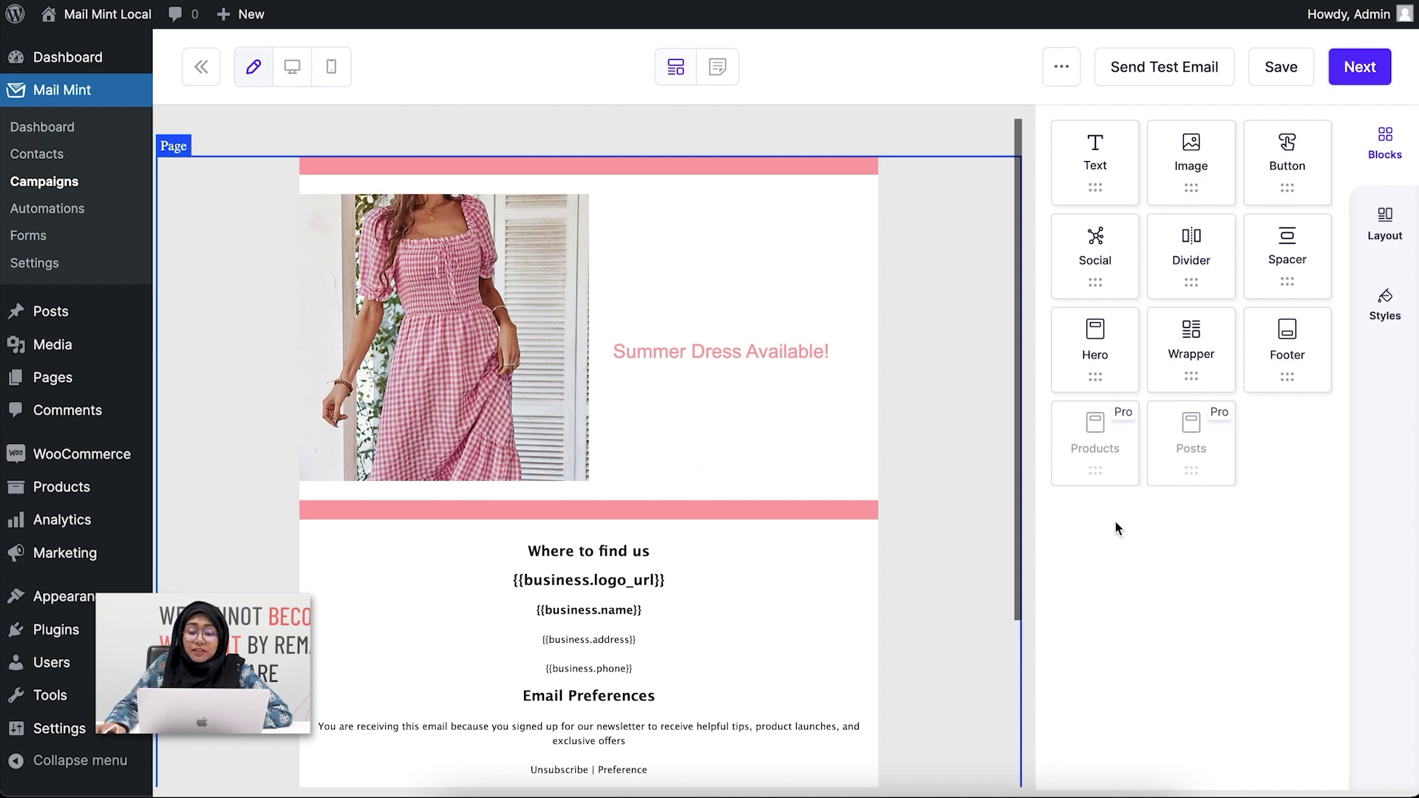
# Step: Place a Button block under the dress section and label it 'Get This Dress Now!'
pyautogui.moveTo(1317, 181); pyautogui.dragTo(560, 528)
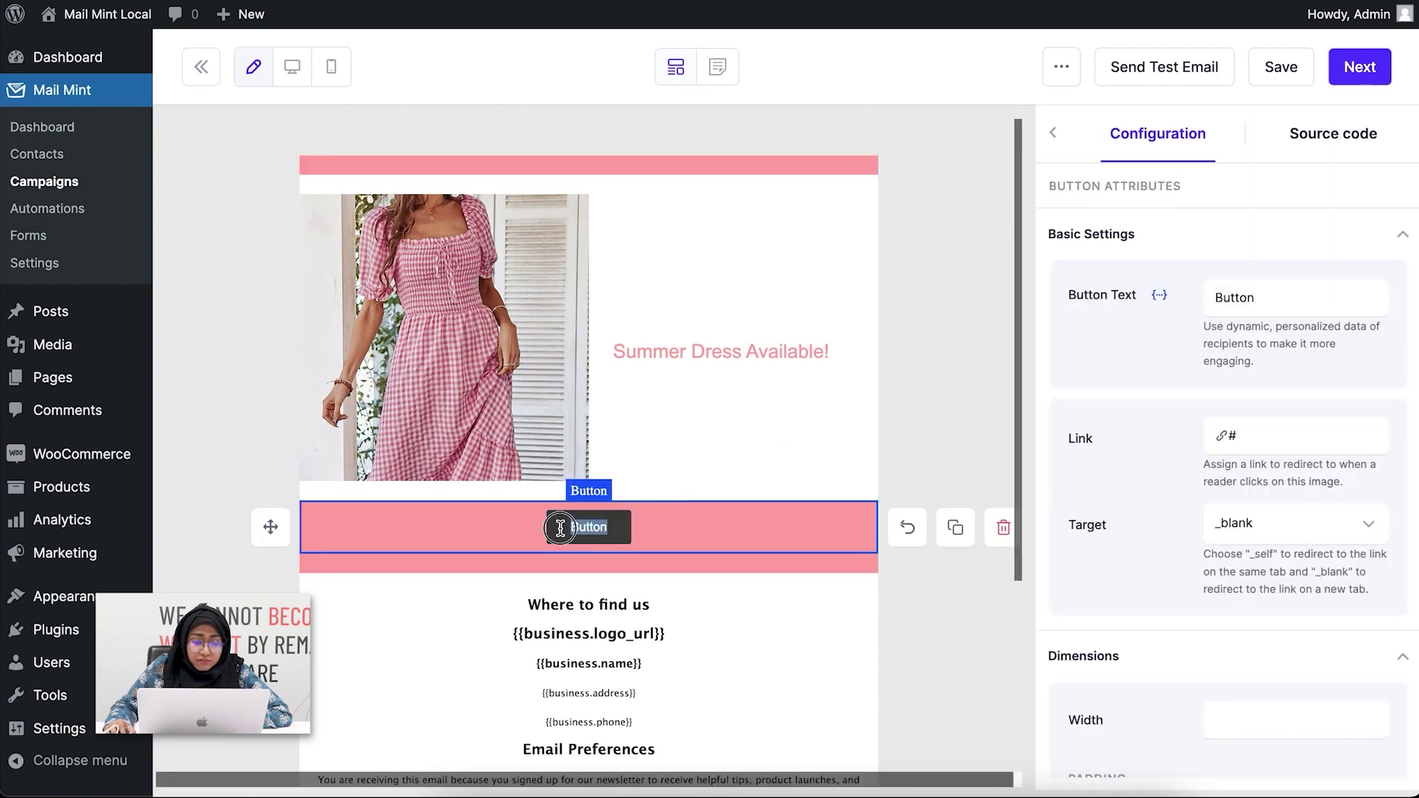
pyautogui.write('Get')
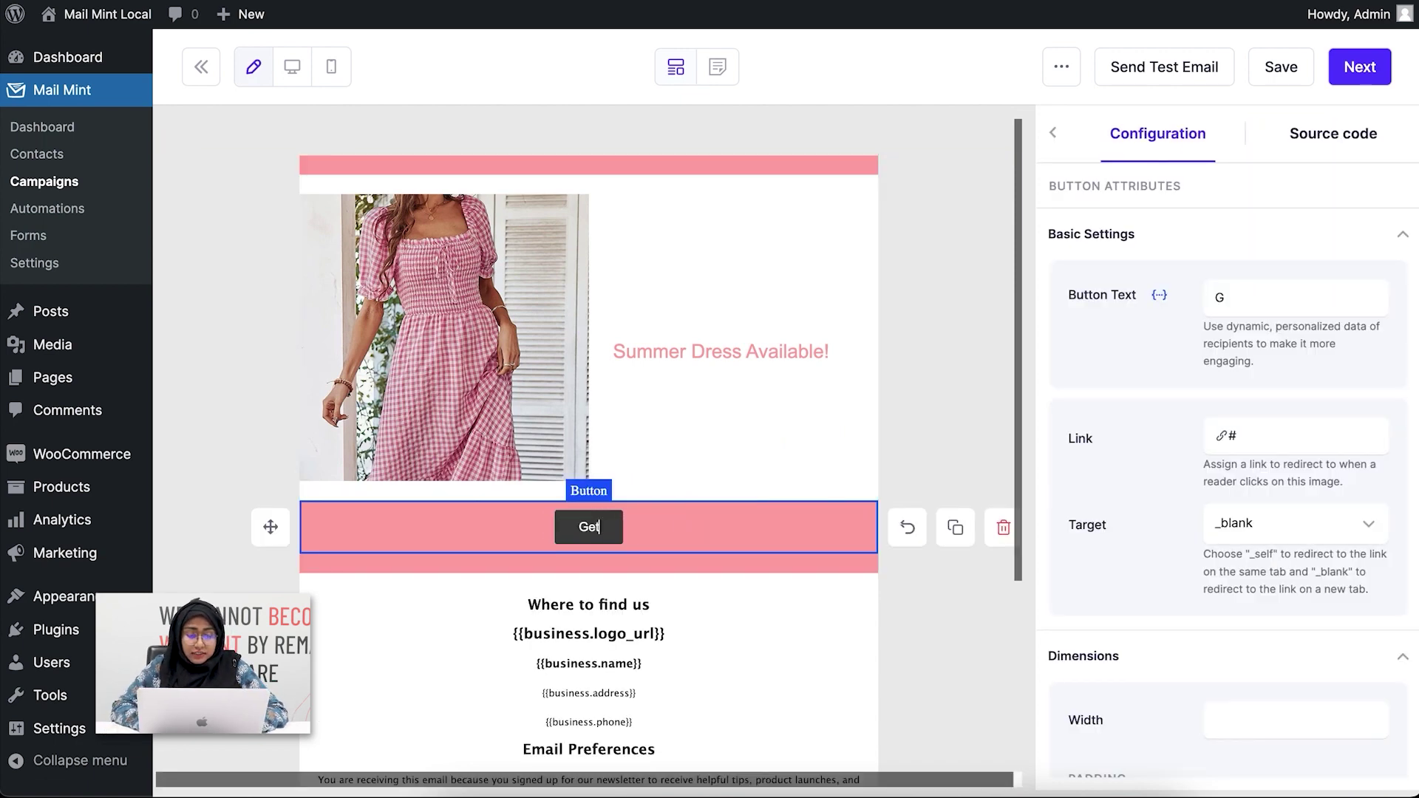
pyautogui.write(' This Dres')
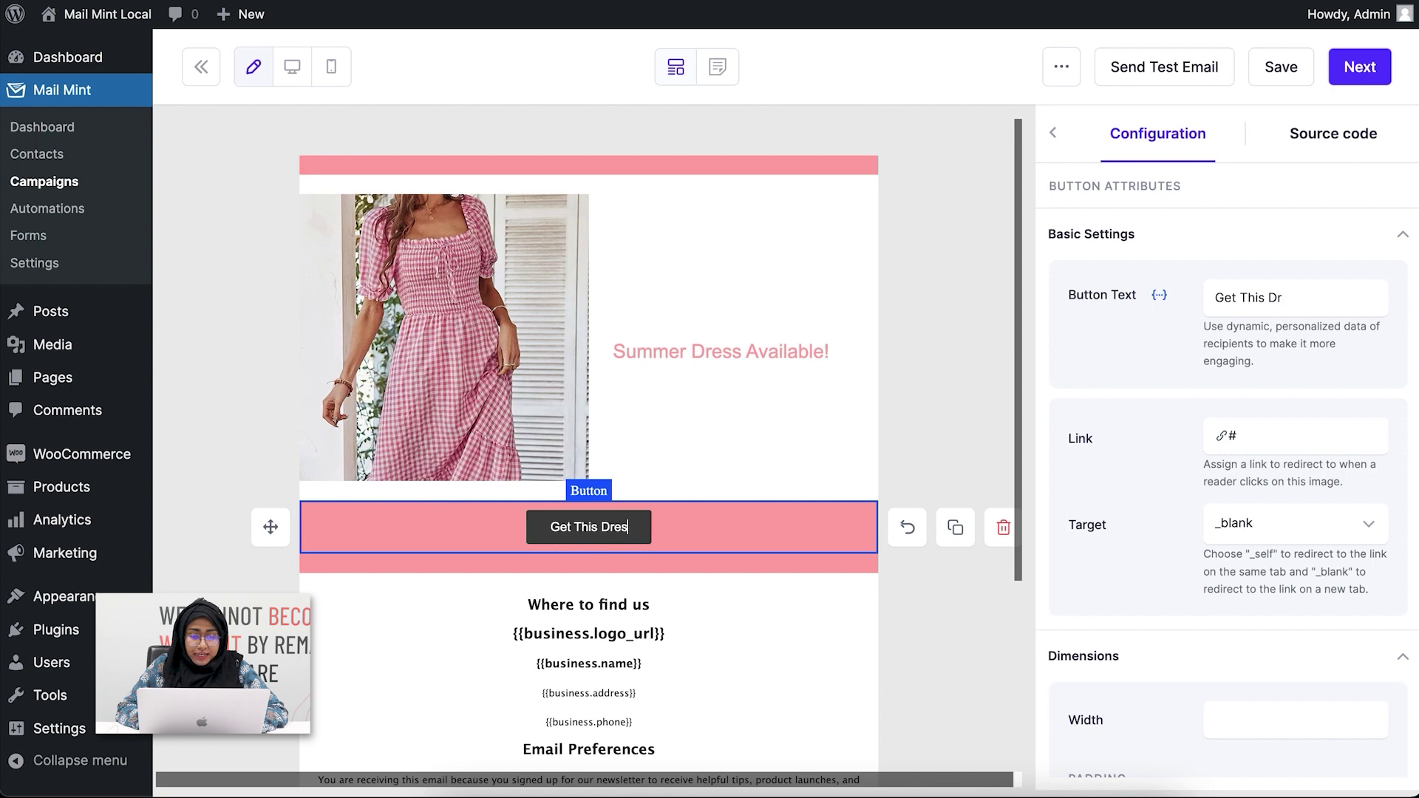
pyautogui.write('s Now!')
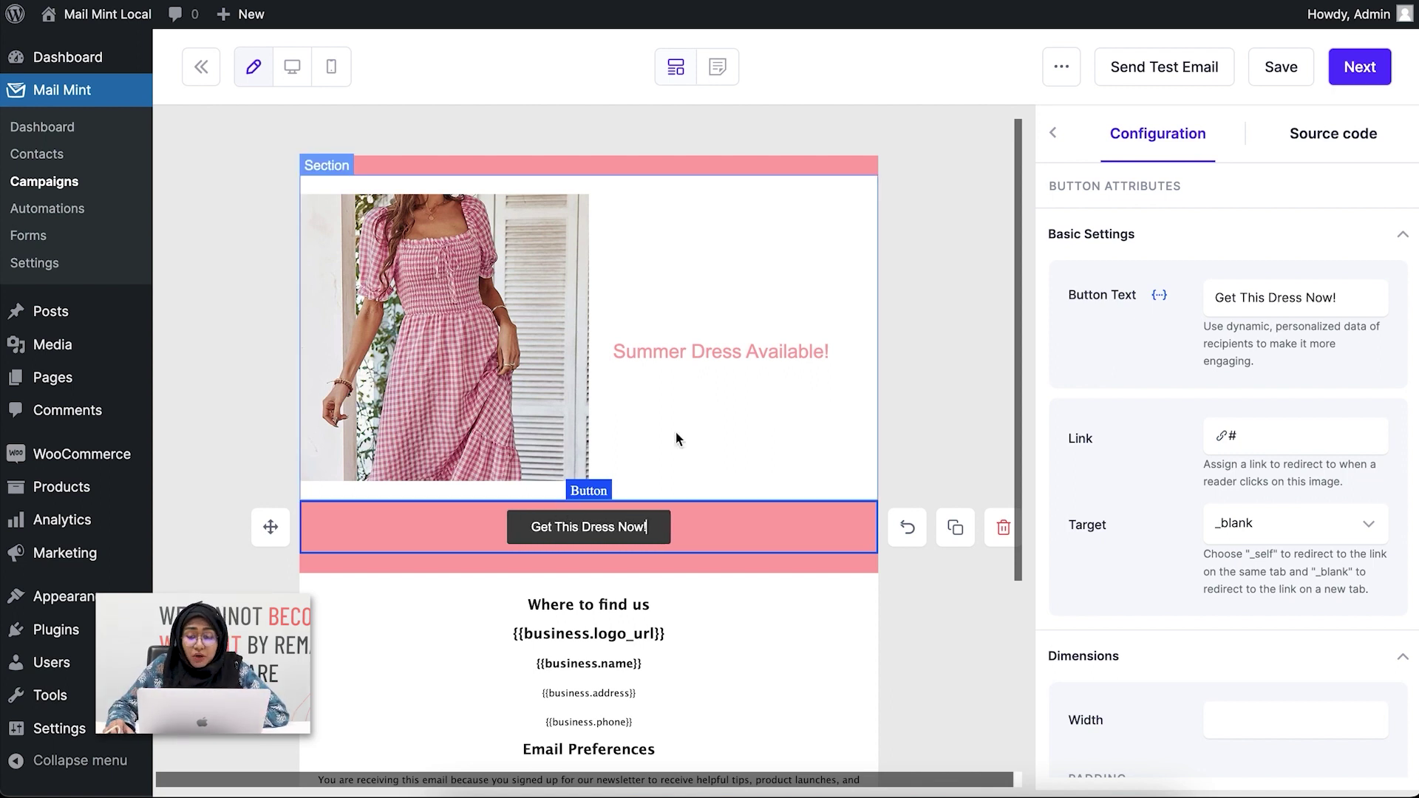
pyautogui.click(1255, 441)
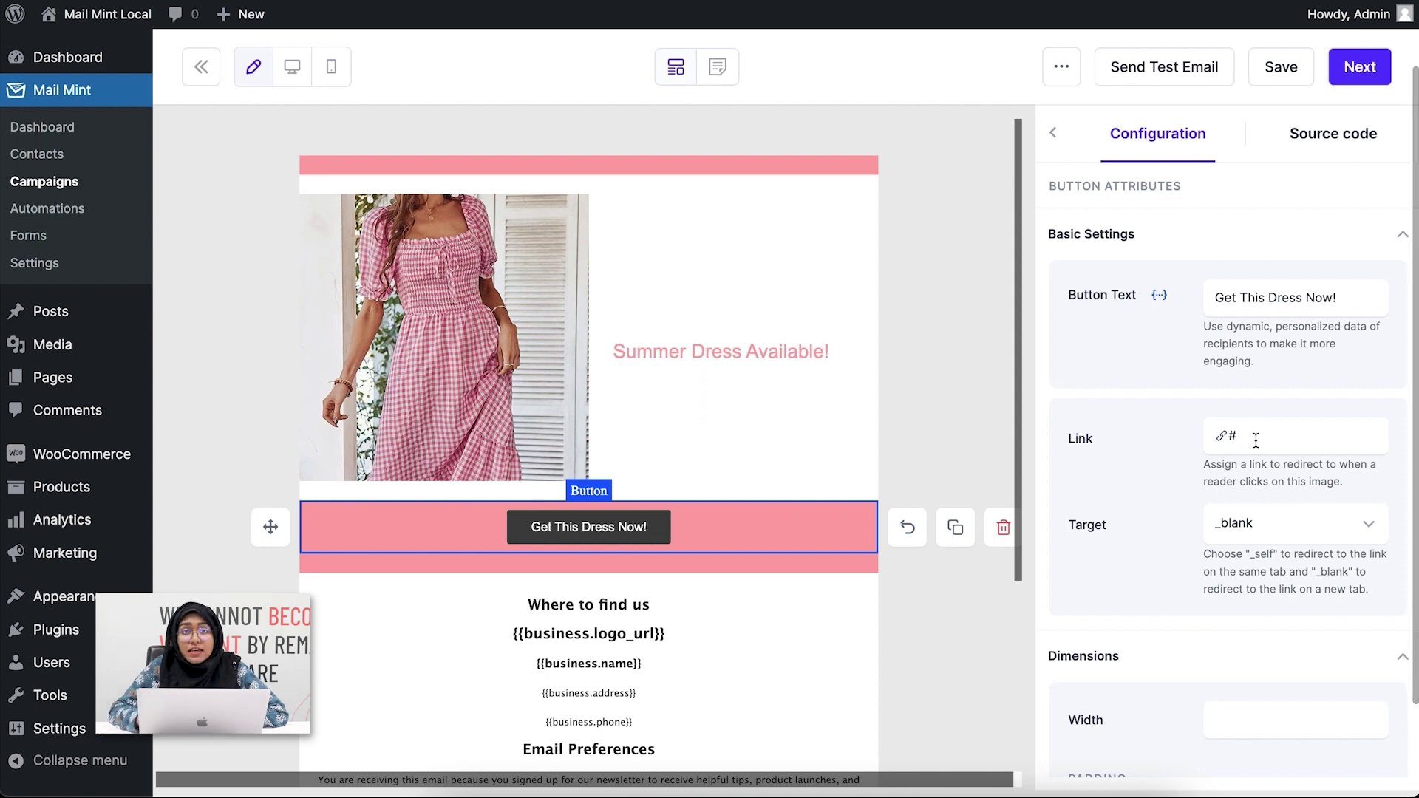
pyautogui.click(953, 459)
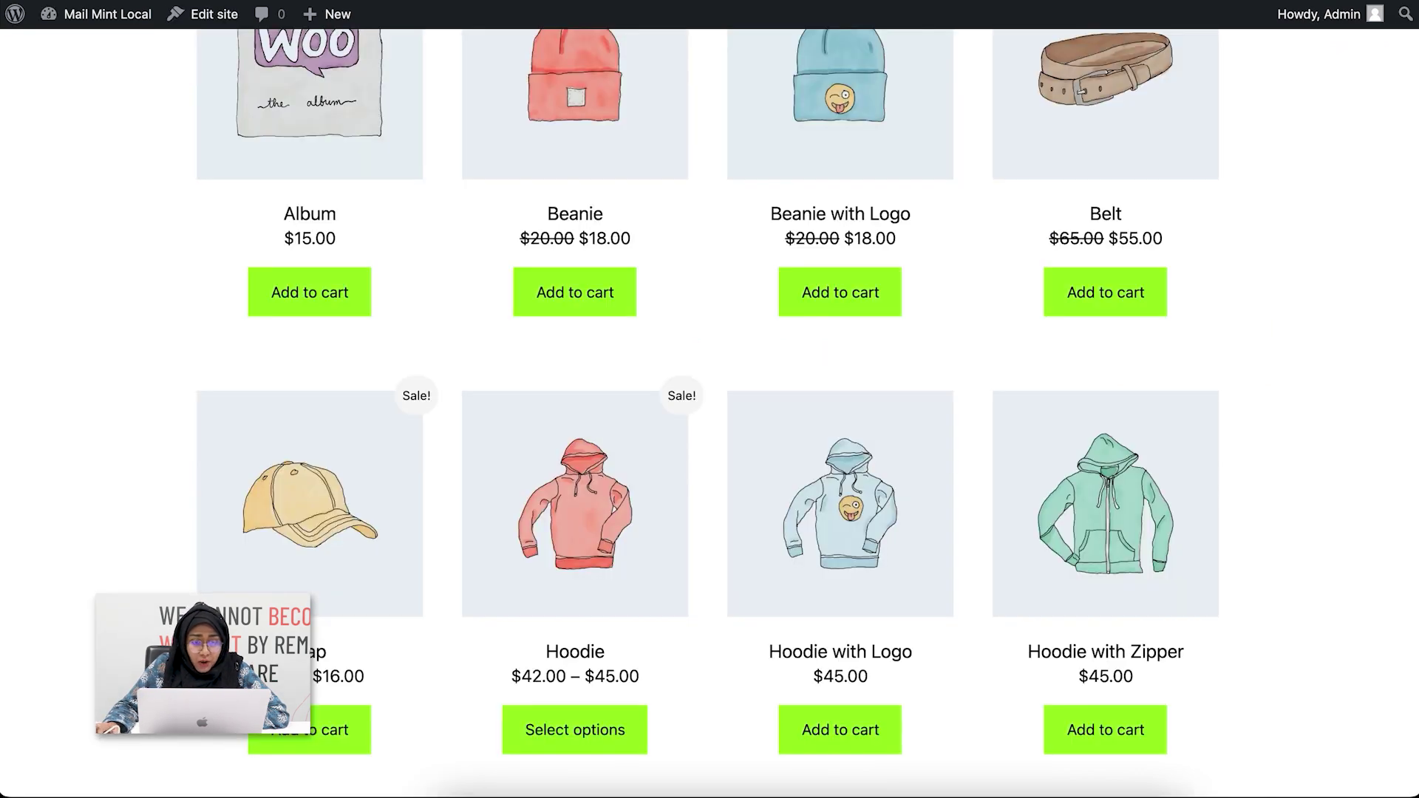
# Step: Open the $200.00 Summer Sundress product page from the shop listing
pyautogui.scroll(-10, 1303, 452)
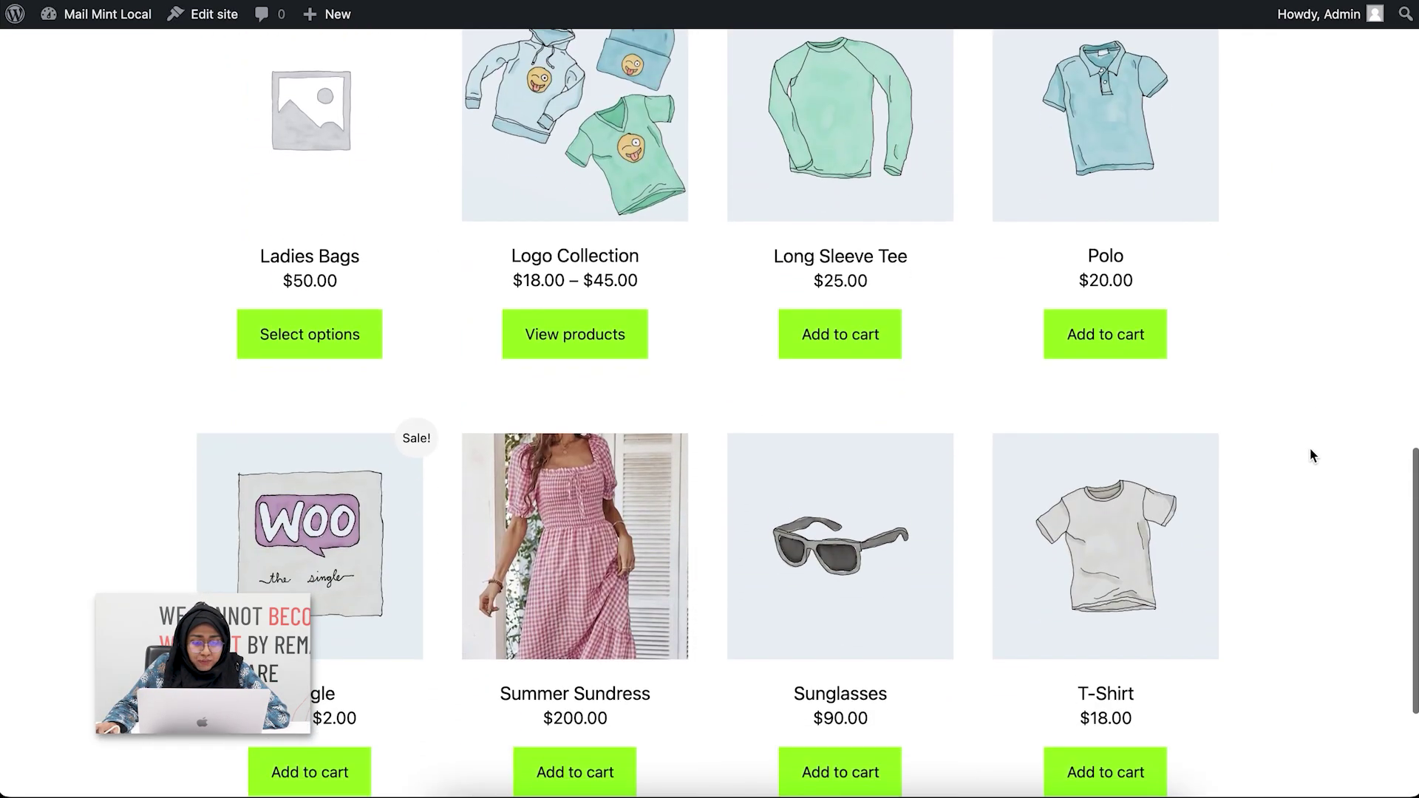
pyautogui.click(618, 517)
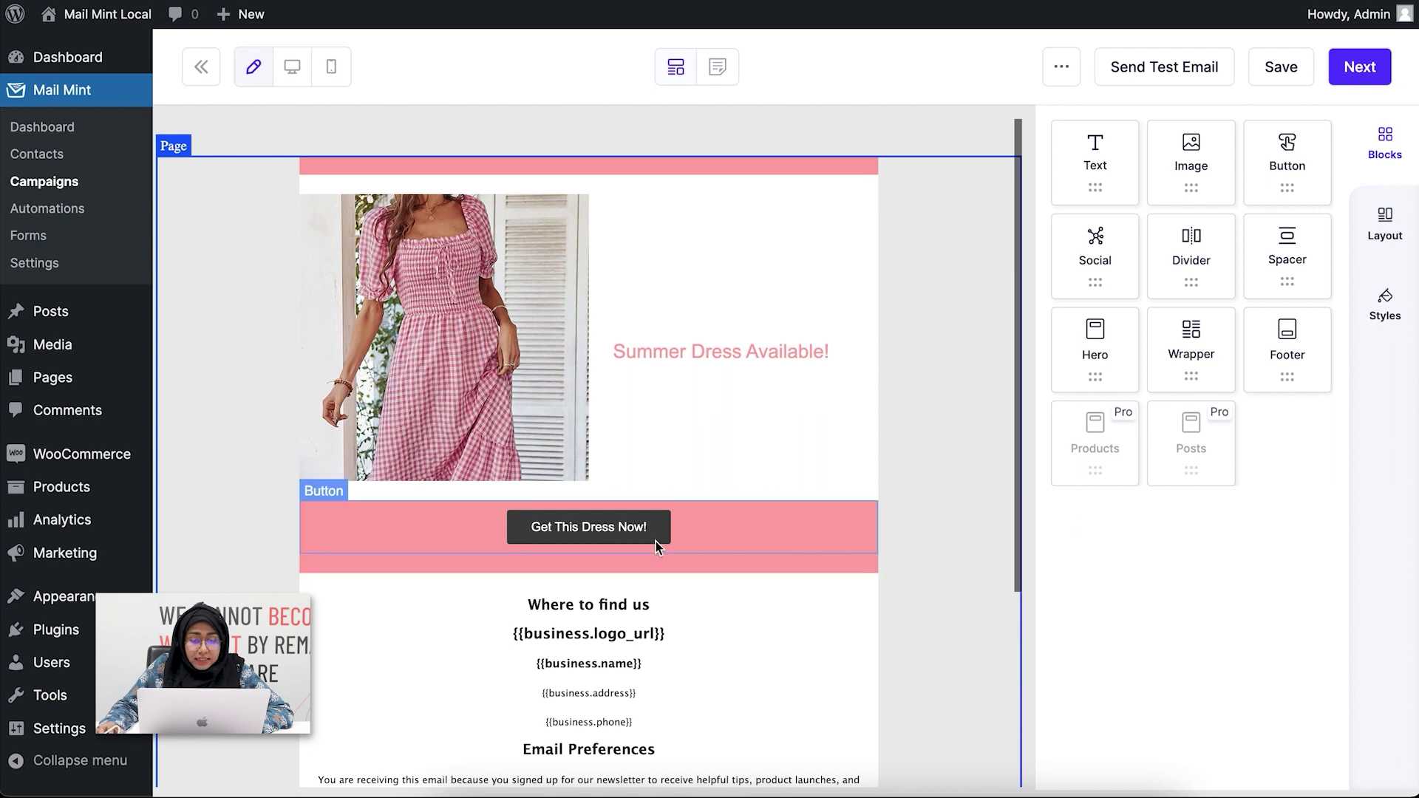
# Step: Paste the summer-sundress product URL into the Get This Dress Now! button's Link field
pyautogui.click(646, 527)
pyautogui.click(1280, 428)
pyautogui.hotkey('ctrl', 'v')
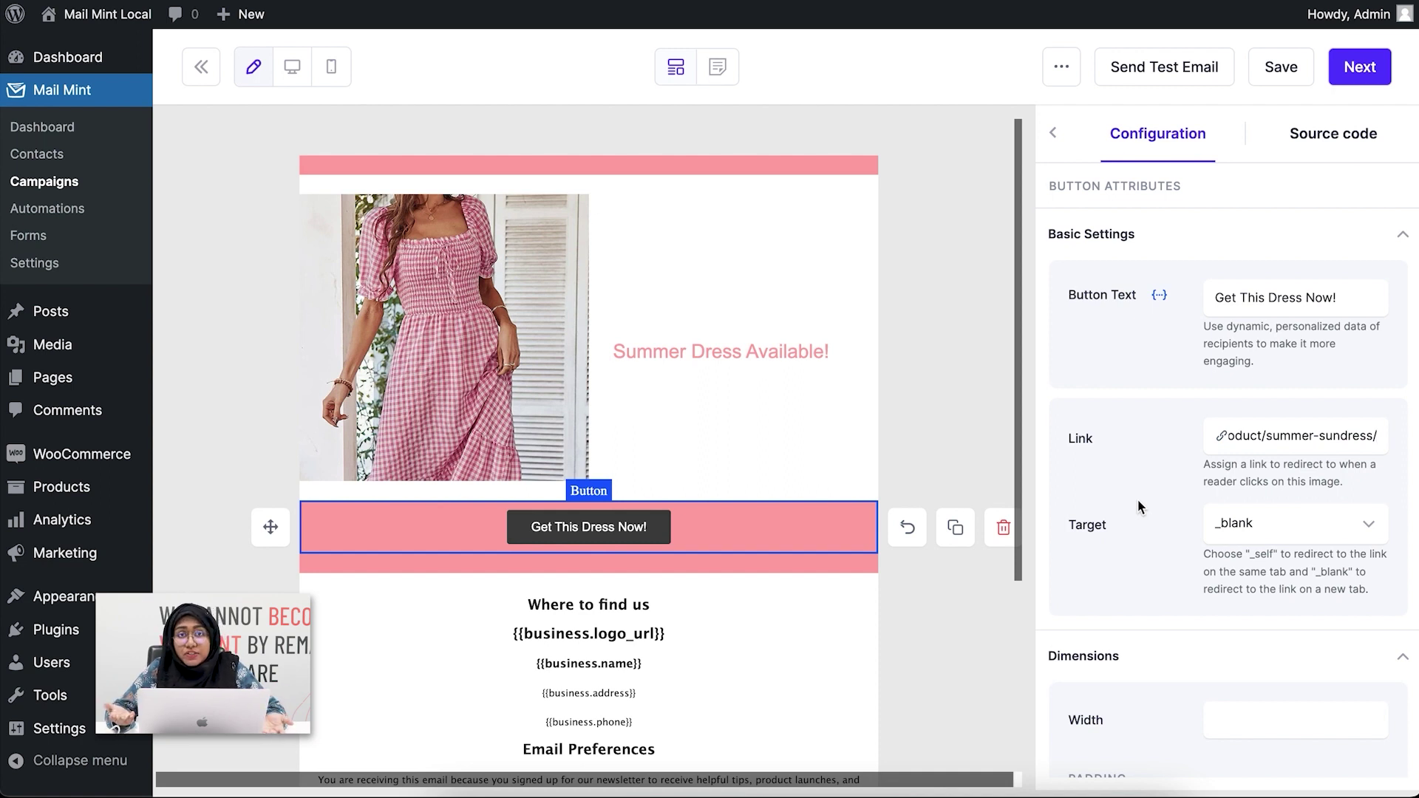
# Step: Set the Get This Dress Now! button's background to the red preset #d0021b
pyautogui.scroll(-10, 1216, 539)
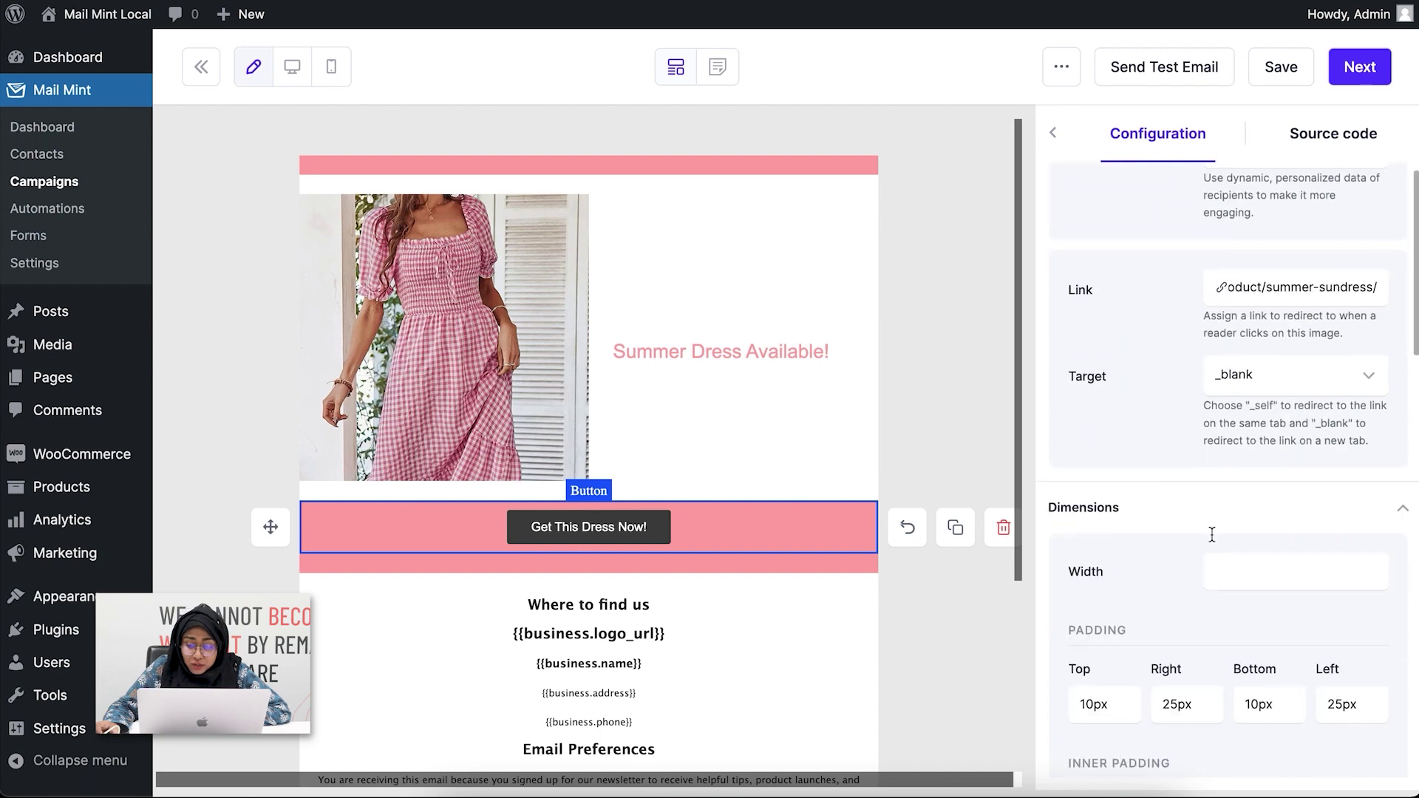
pyautogui.scroll(-1, 1220, 541)
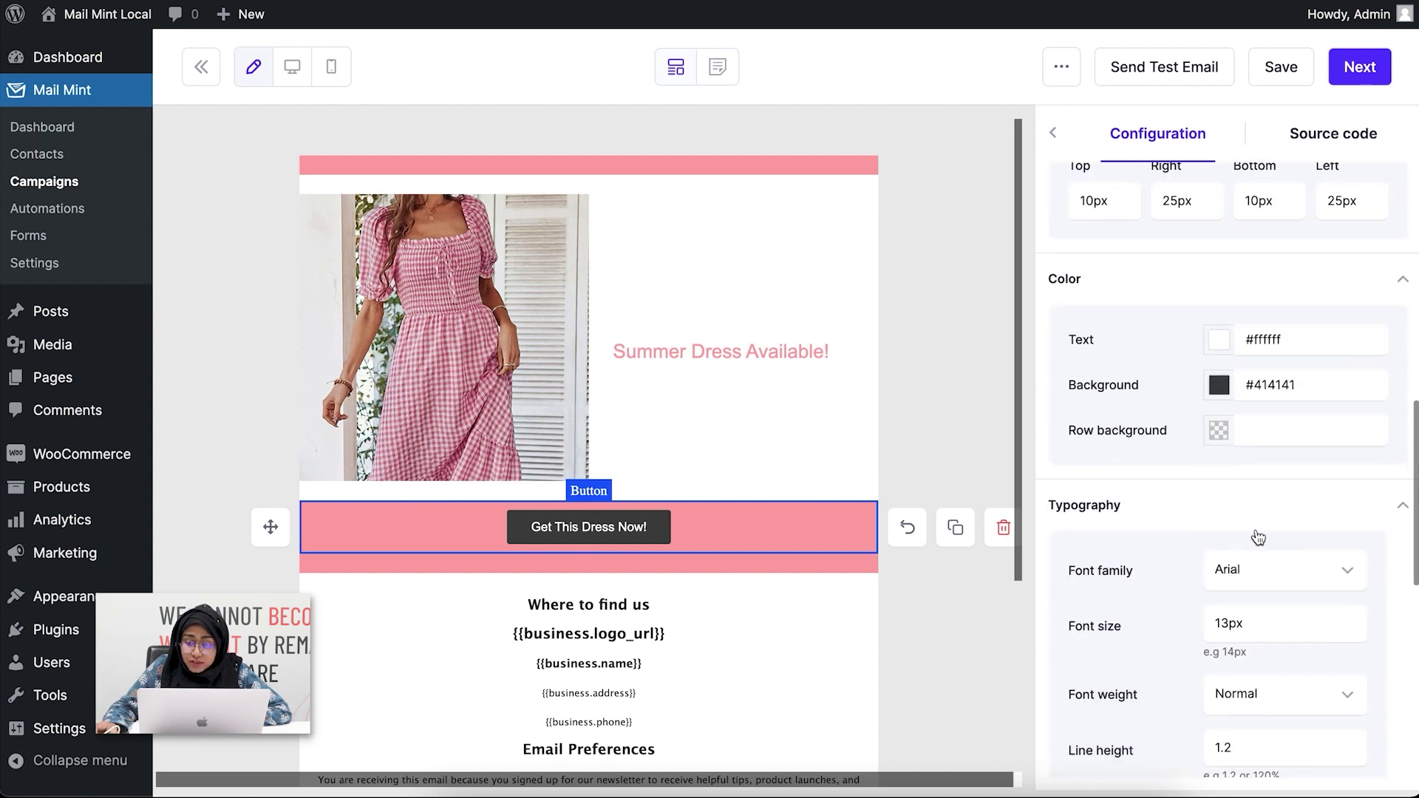
pyautogui.click(1220, 390)
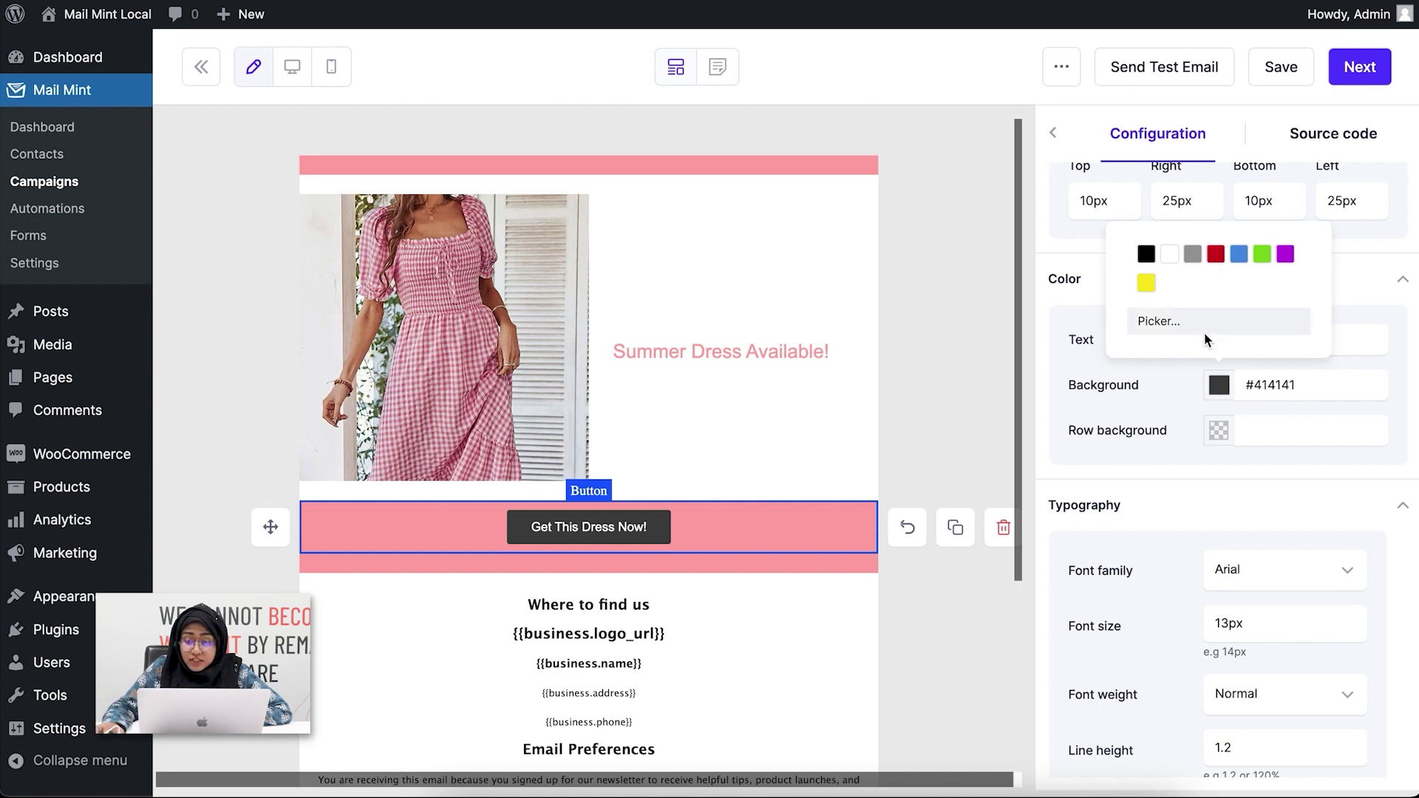
pyautogui.click(1163, 322)
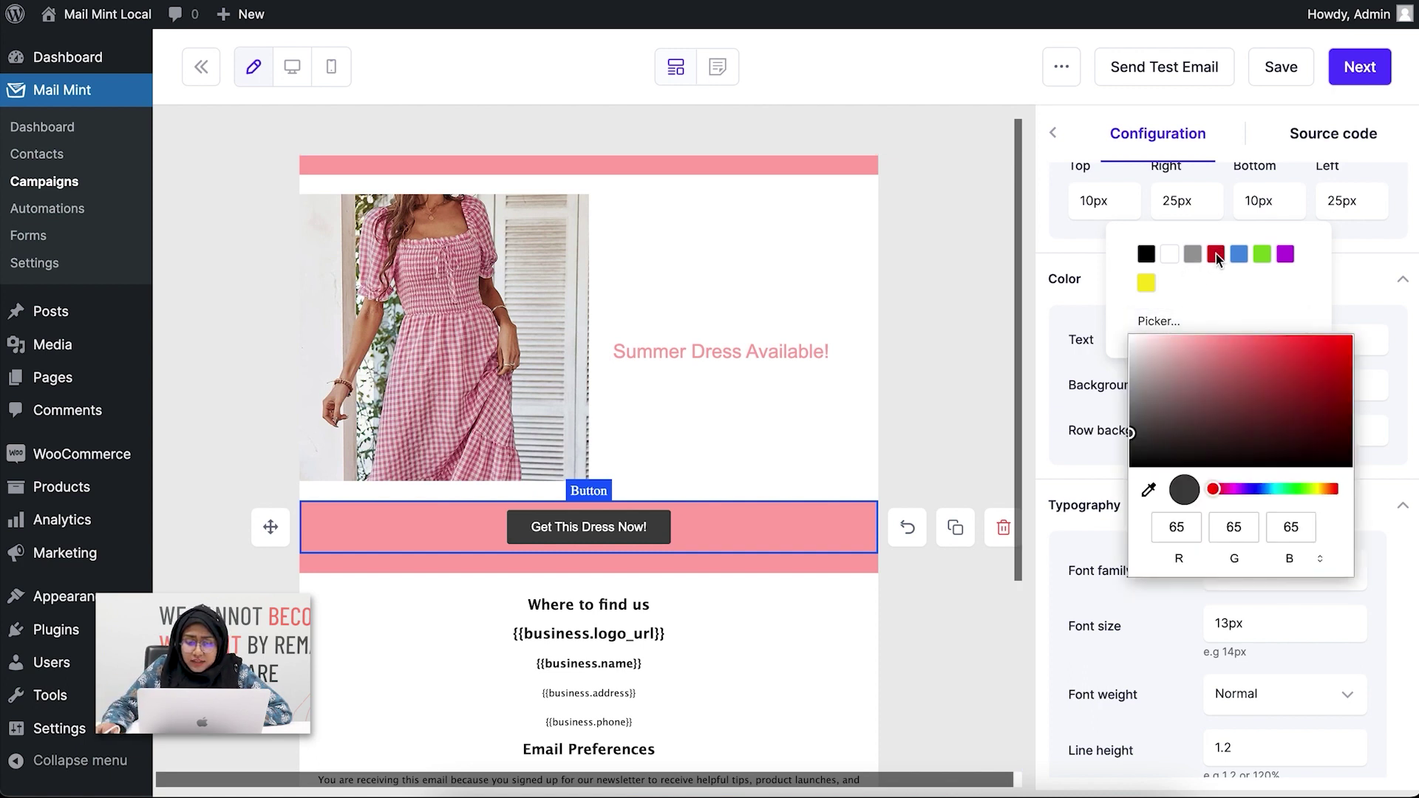
pyautogui.click(1216, 254)
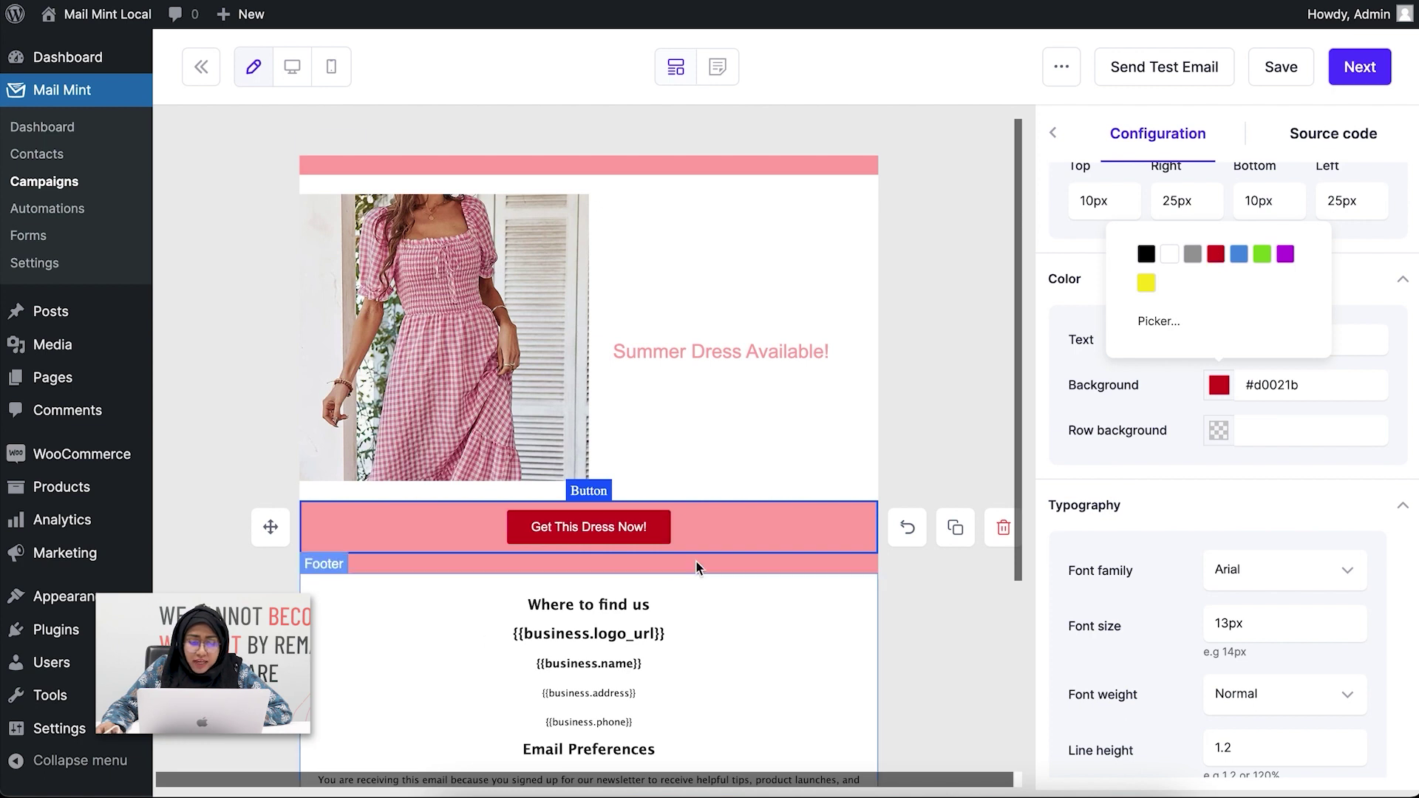
pyautogui.click(1140, 508)
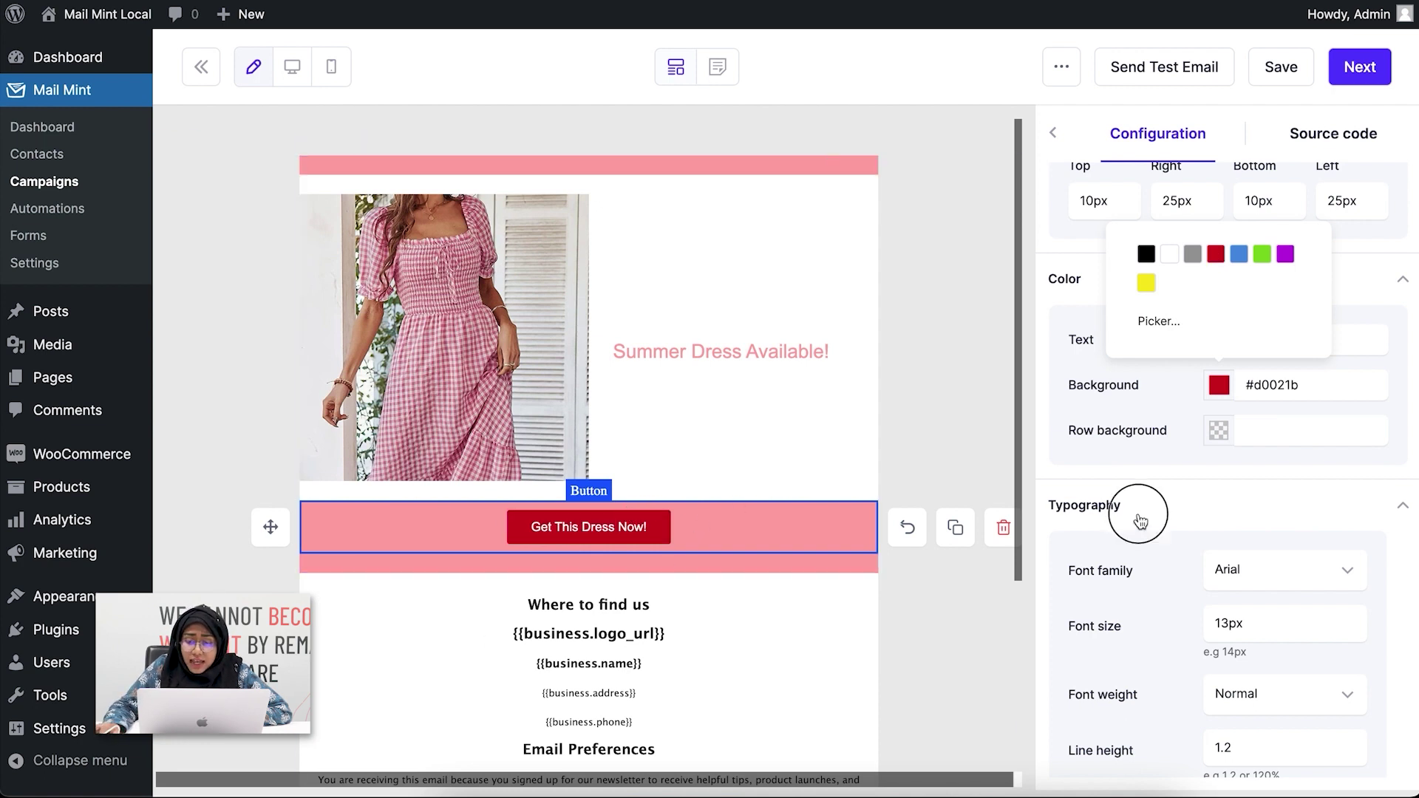
pyautogui.click(1242, 515)
pyautogui.scroll(-4, 1243, 516)
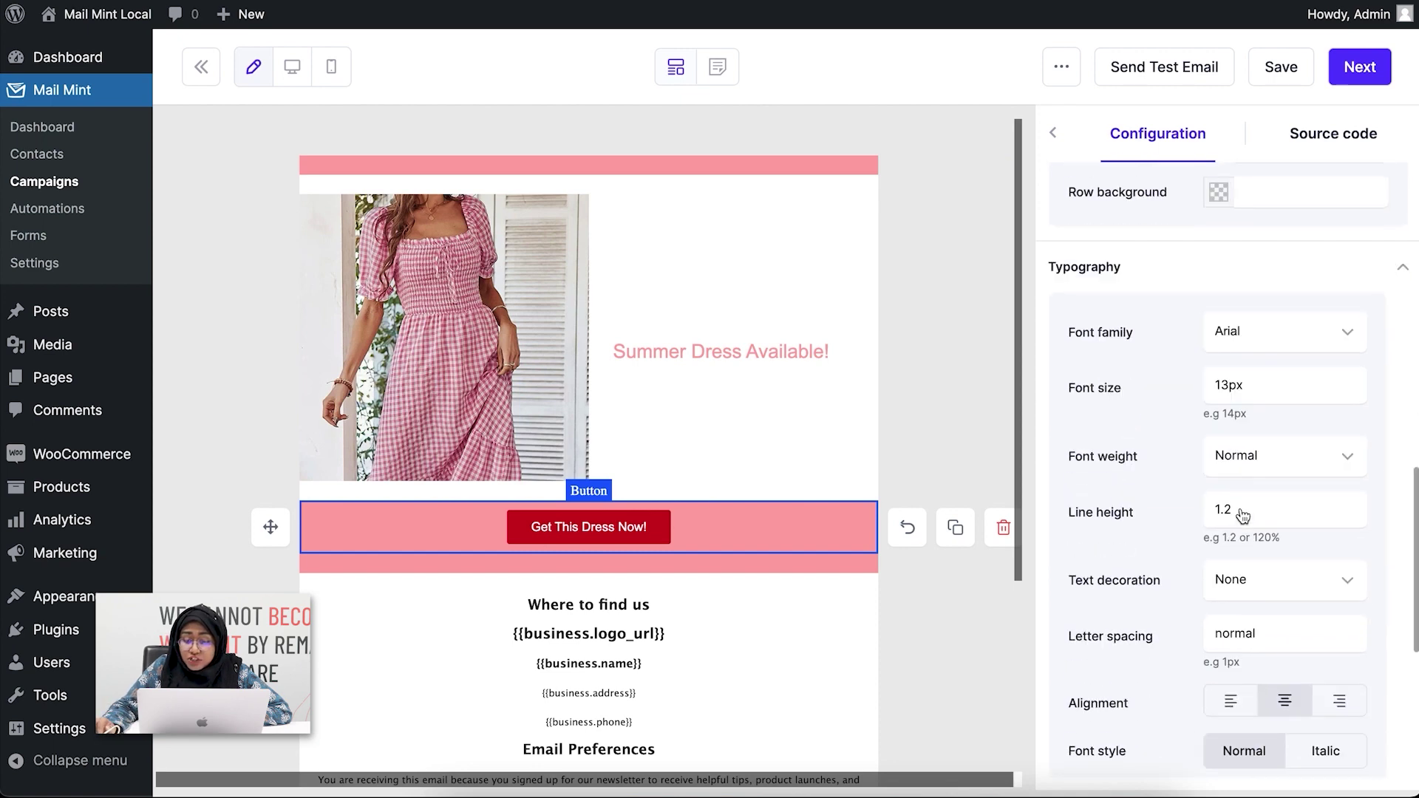
pyautogui.scroll(-2, 1242, 515)
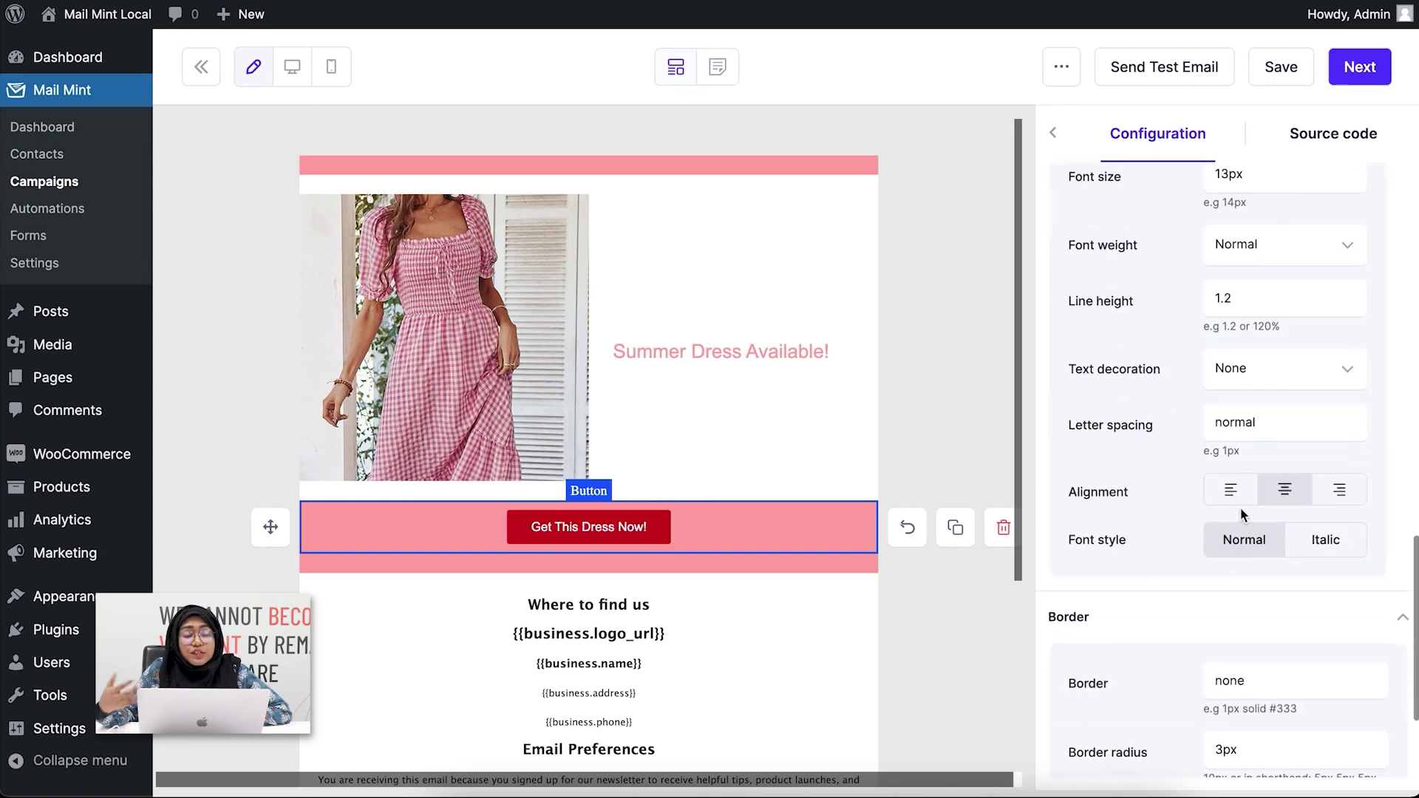
pyautogui.scroll(-2, 1232, 634)
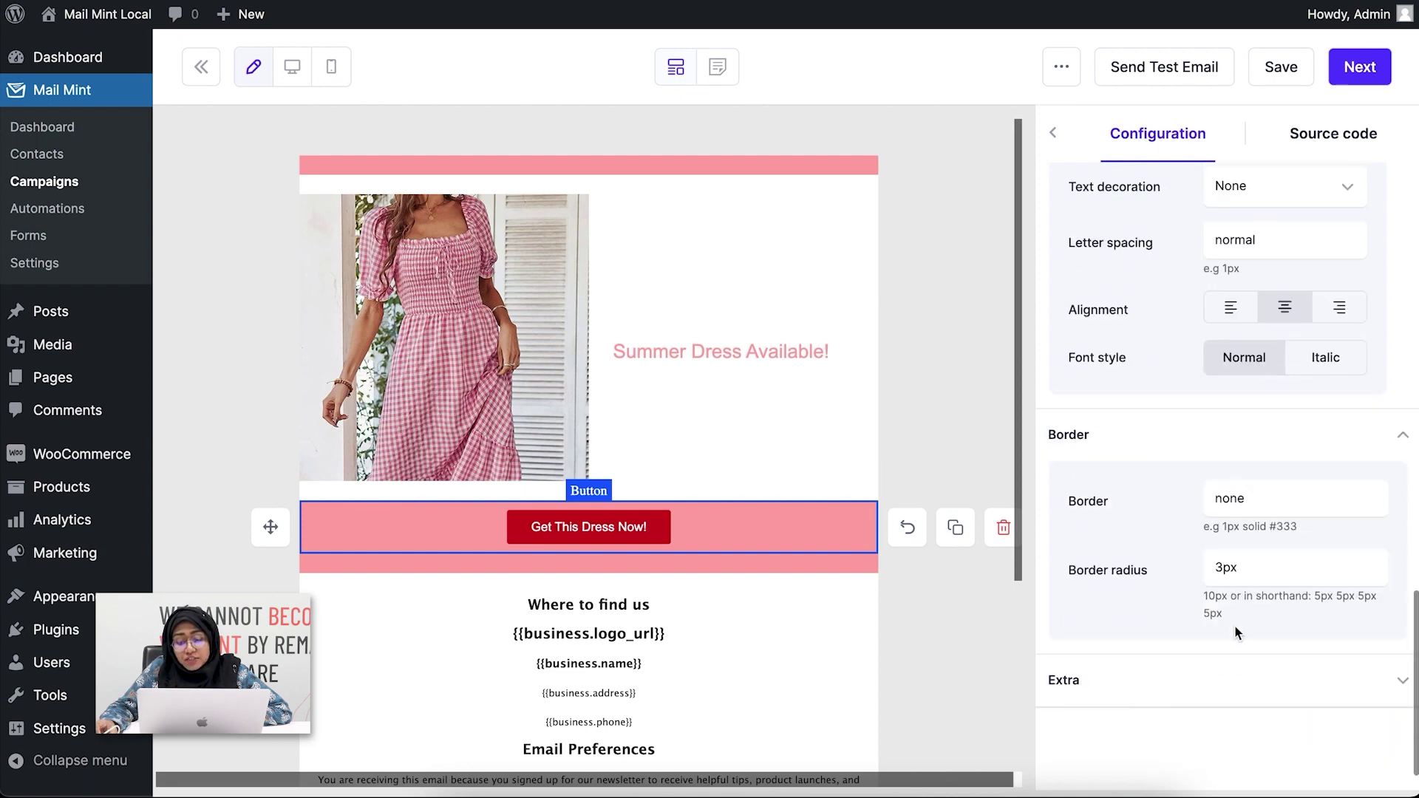
pyautogui.click(683, 360)
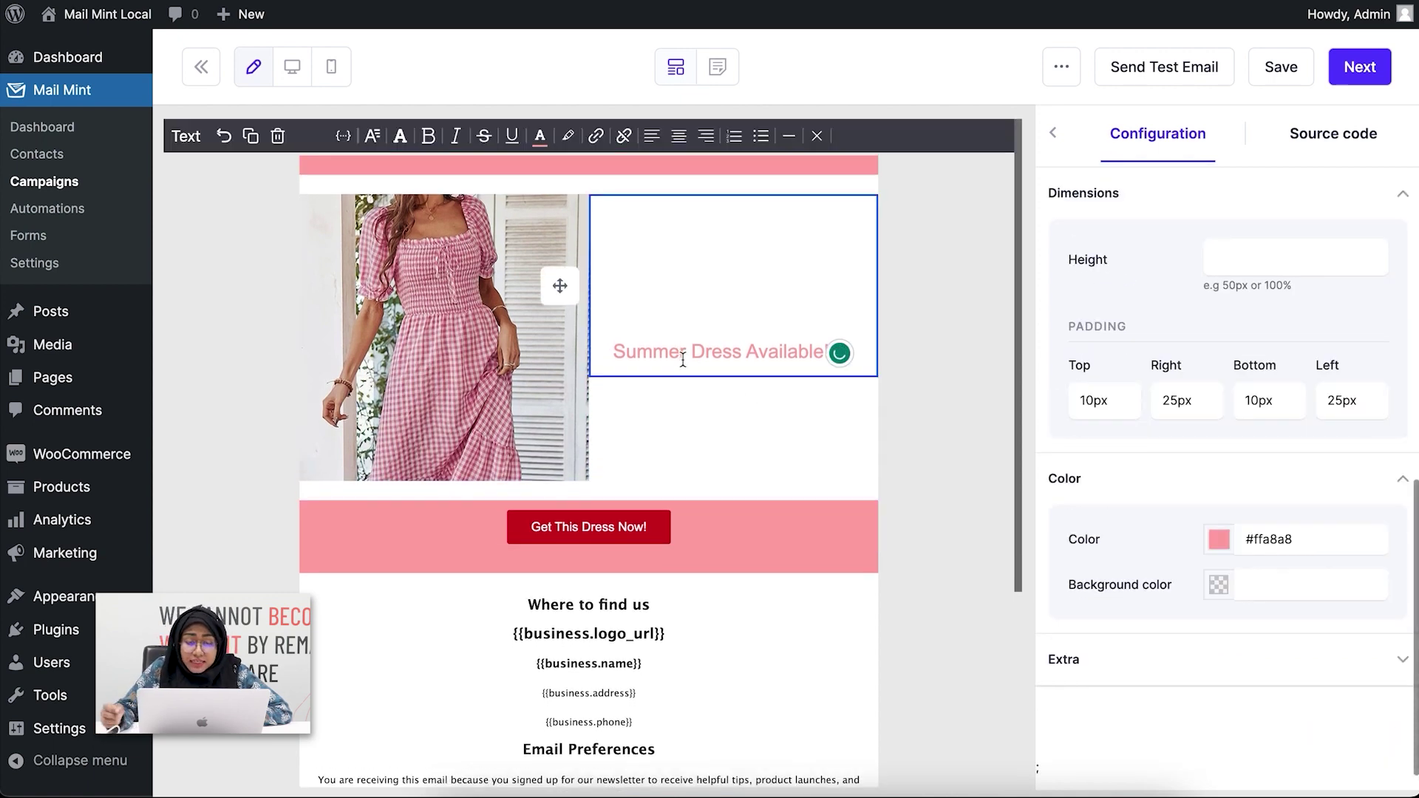
pyautogui.moveTo(611, 352); pyautogui.dragTo(852, 357)
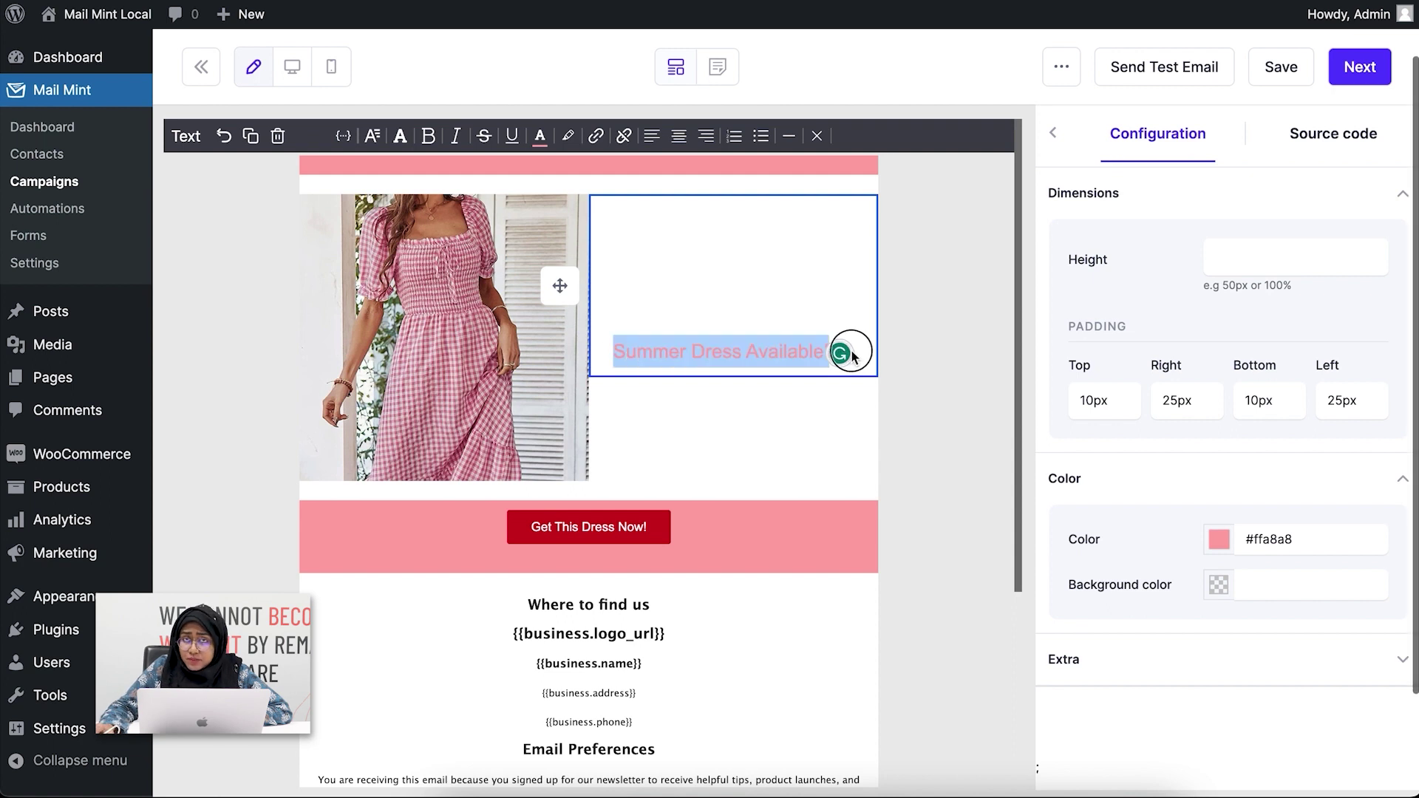
pyautogui.click(617, 353)
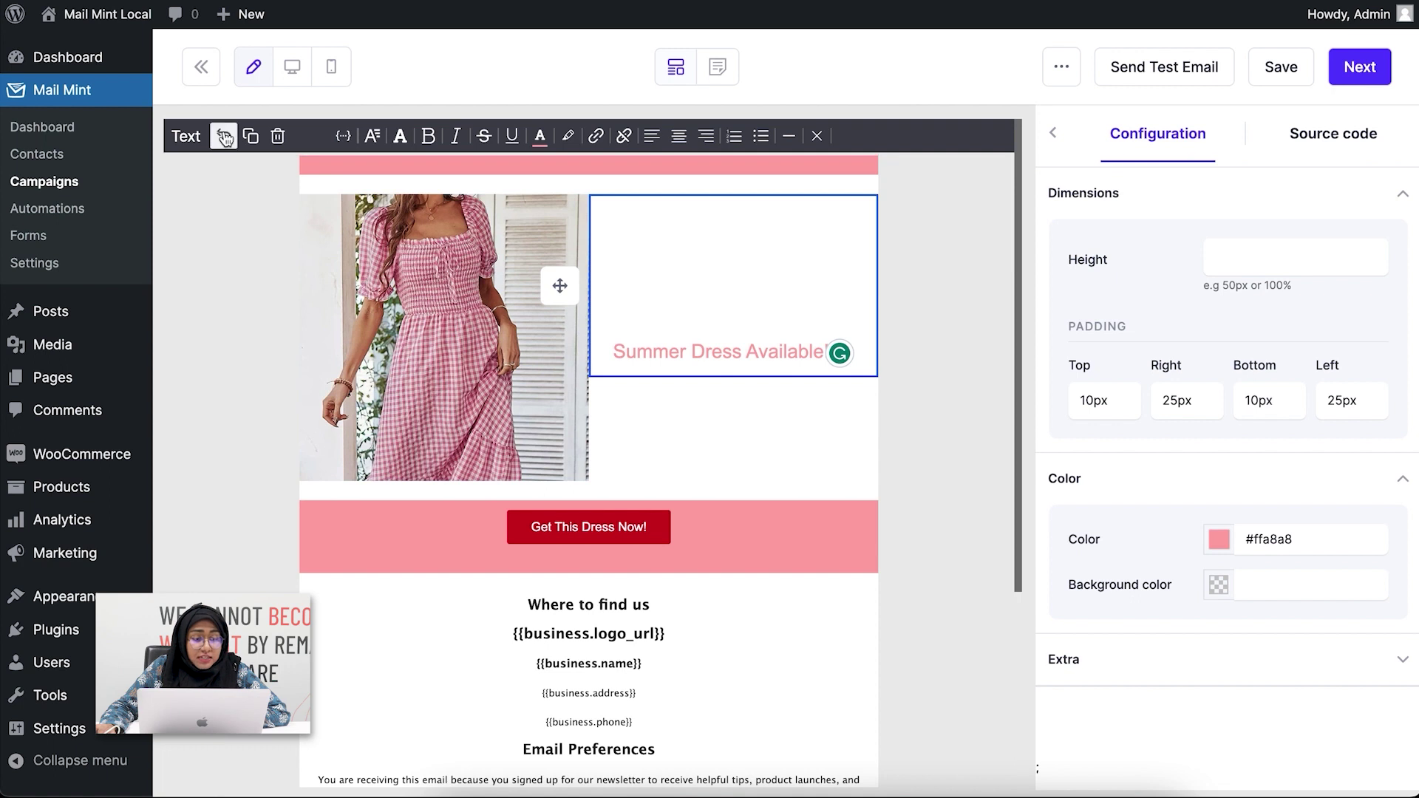
pyautogui.click(343, 136)
pyautogui.click(207, 107)
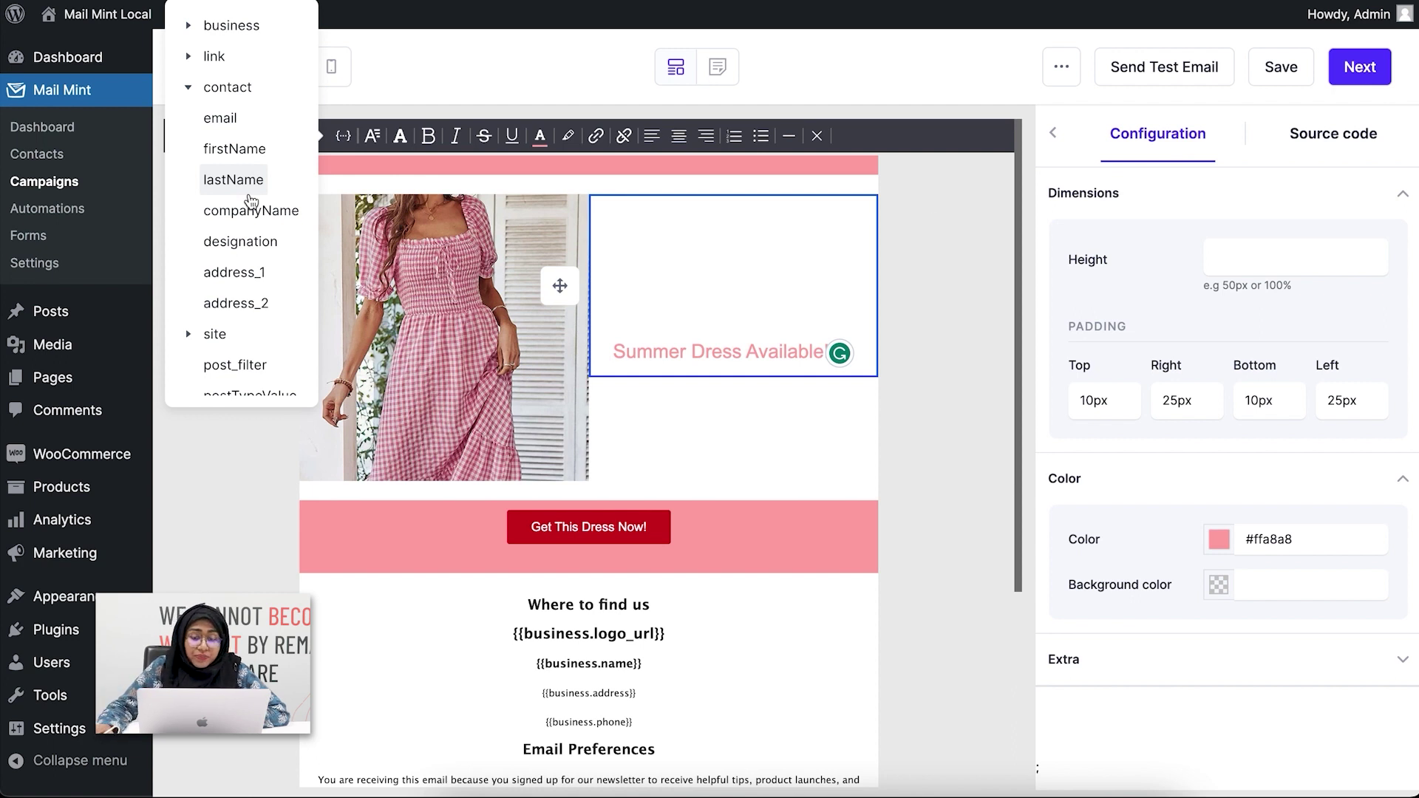
pyautogui.click(976, 193)
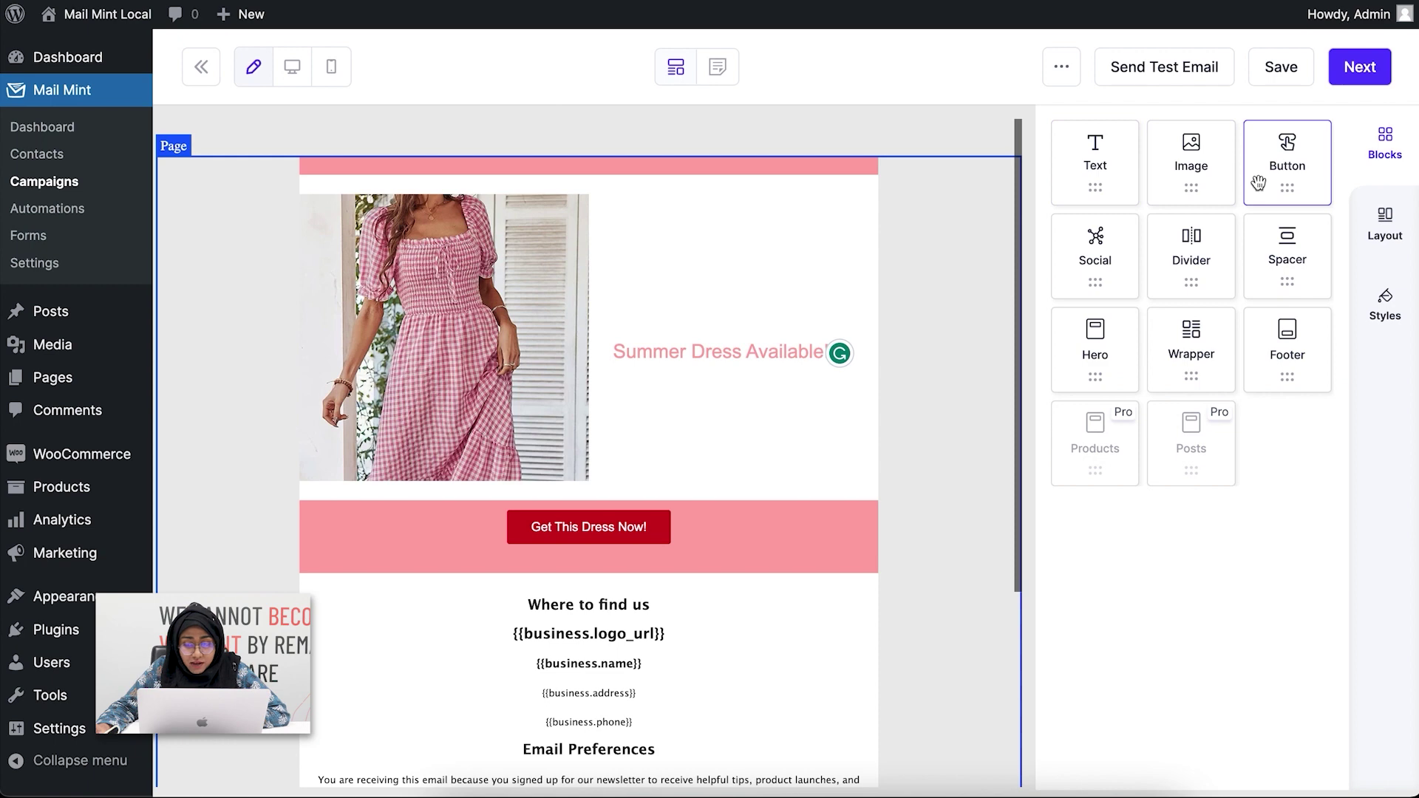
pyautogui.click(473, 436)
pyautogui.scroll(-5, 1239, 531)
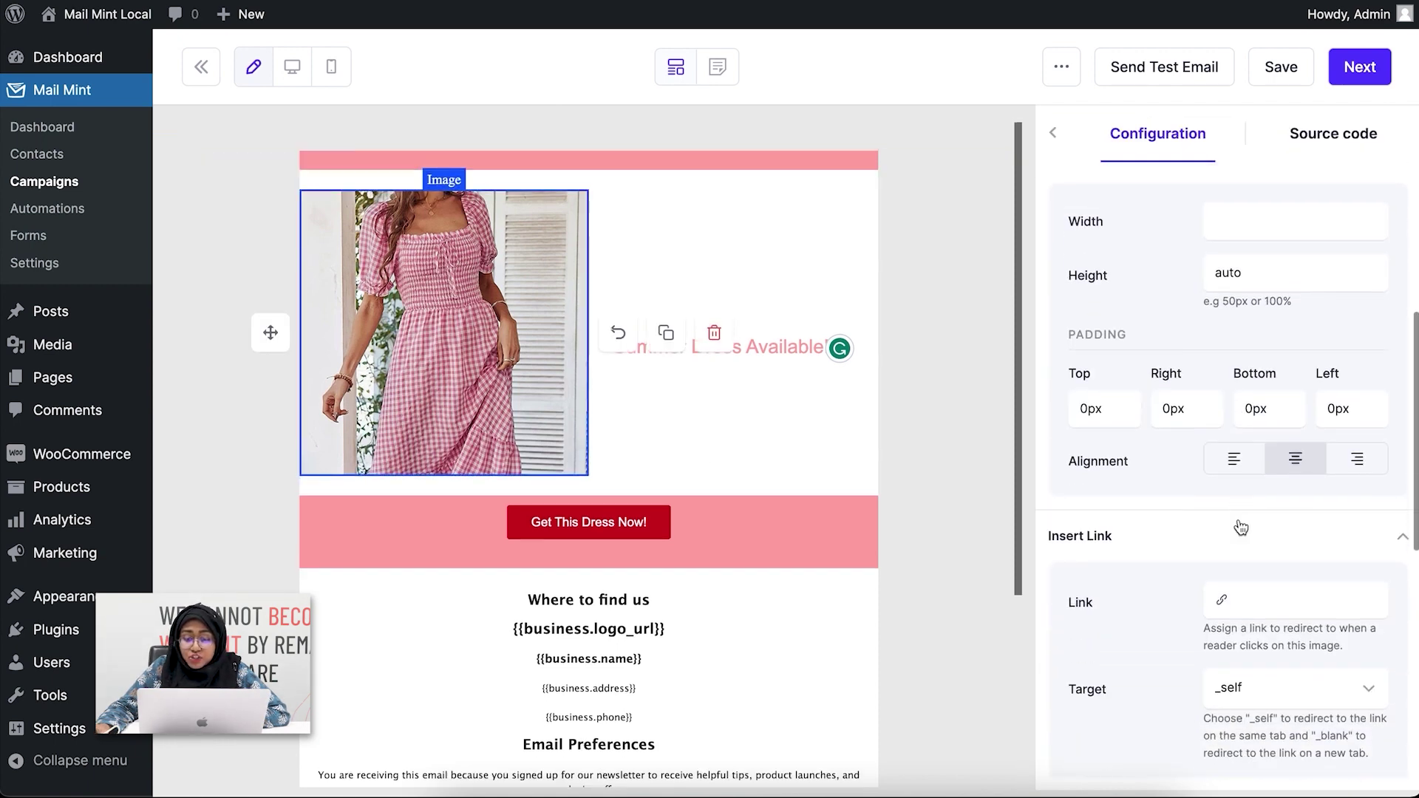
pyautogui.scroll(-3, 1150, 561)
pyautogui.scroll(-2, 1148, 562)
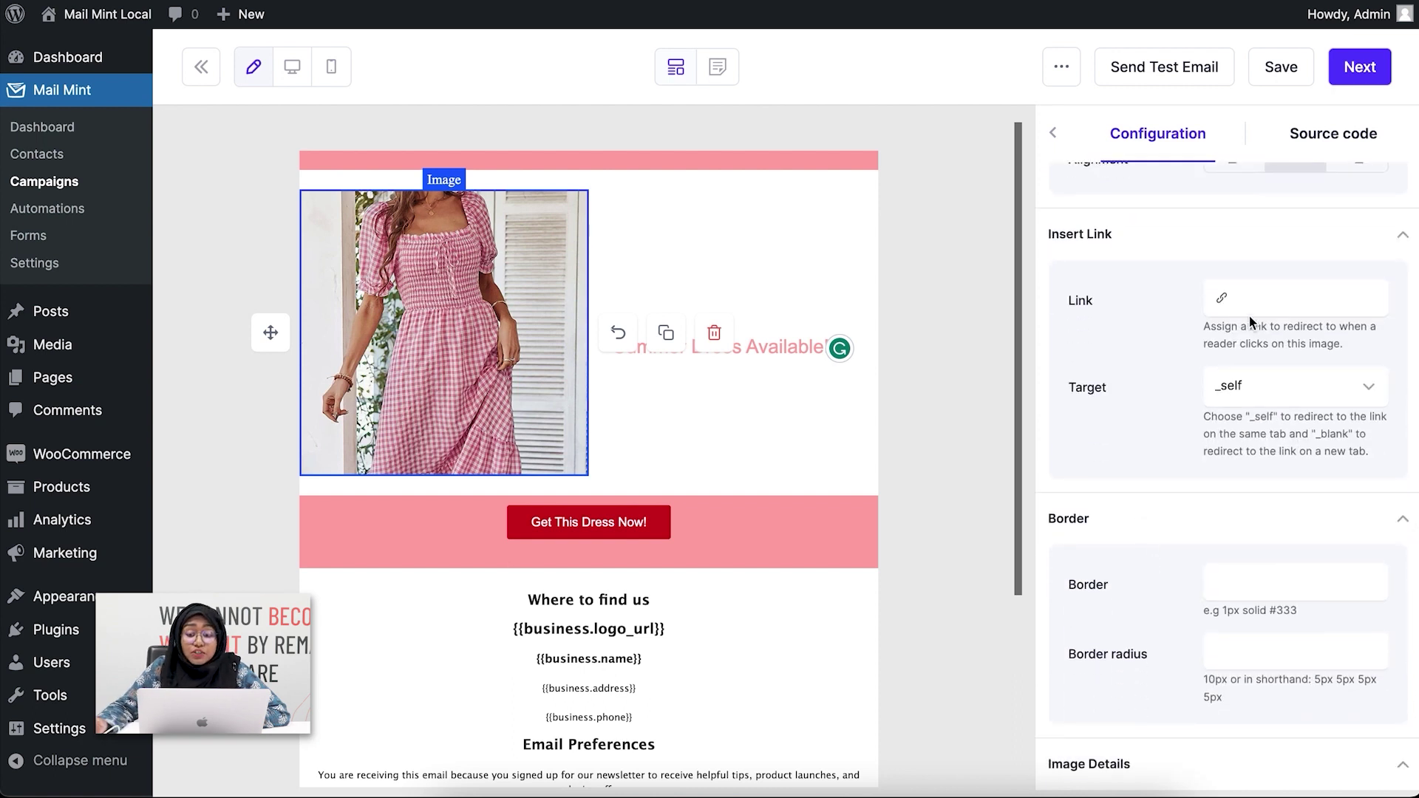
pyautogui.scroll(-4, 1251, 323)
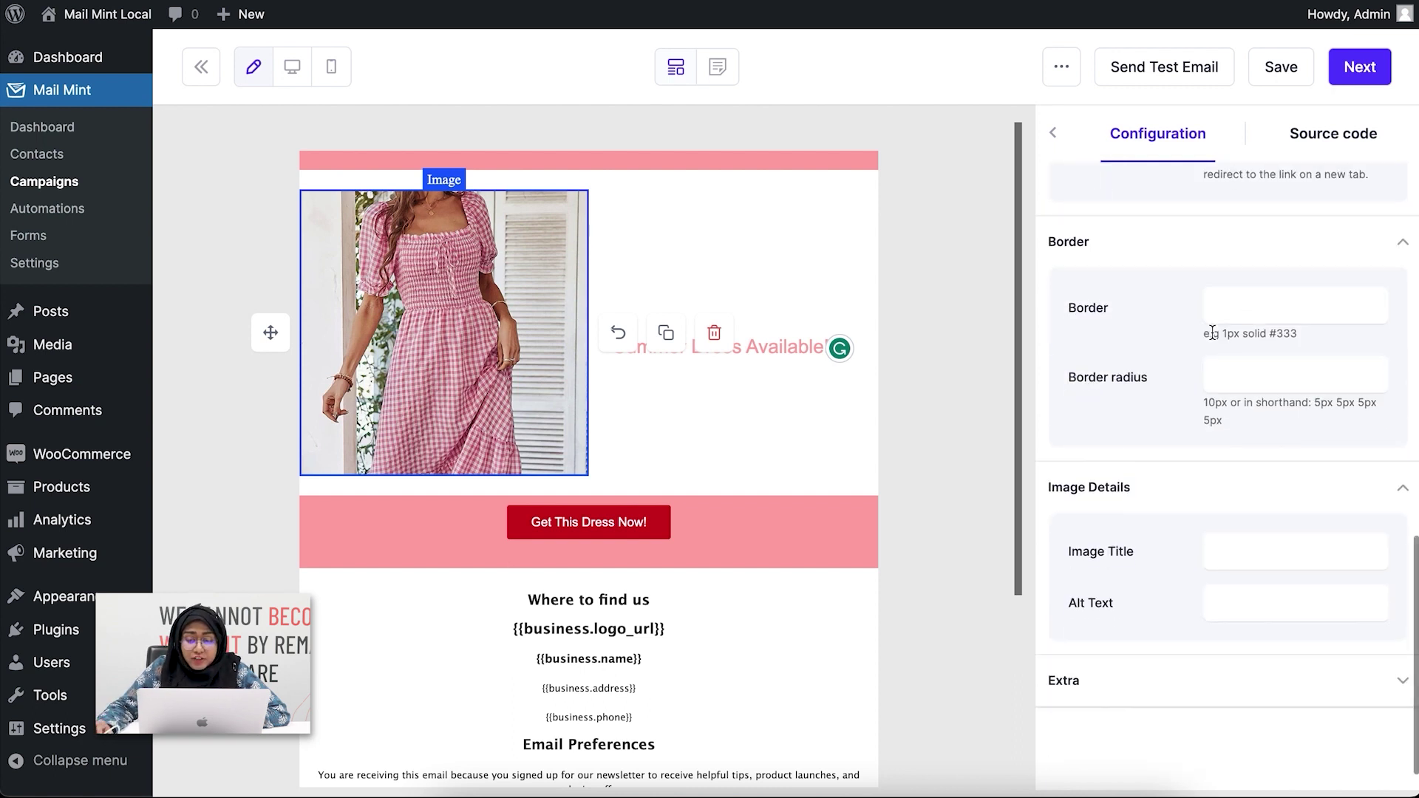
pyautogui.scroll(6, 1216, 421)
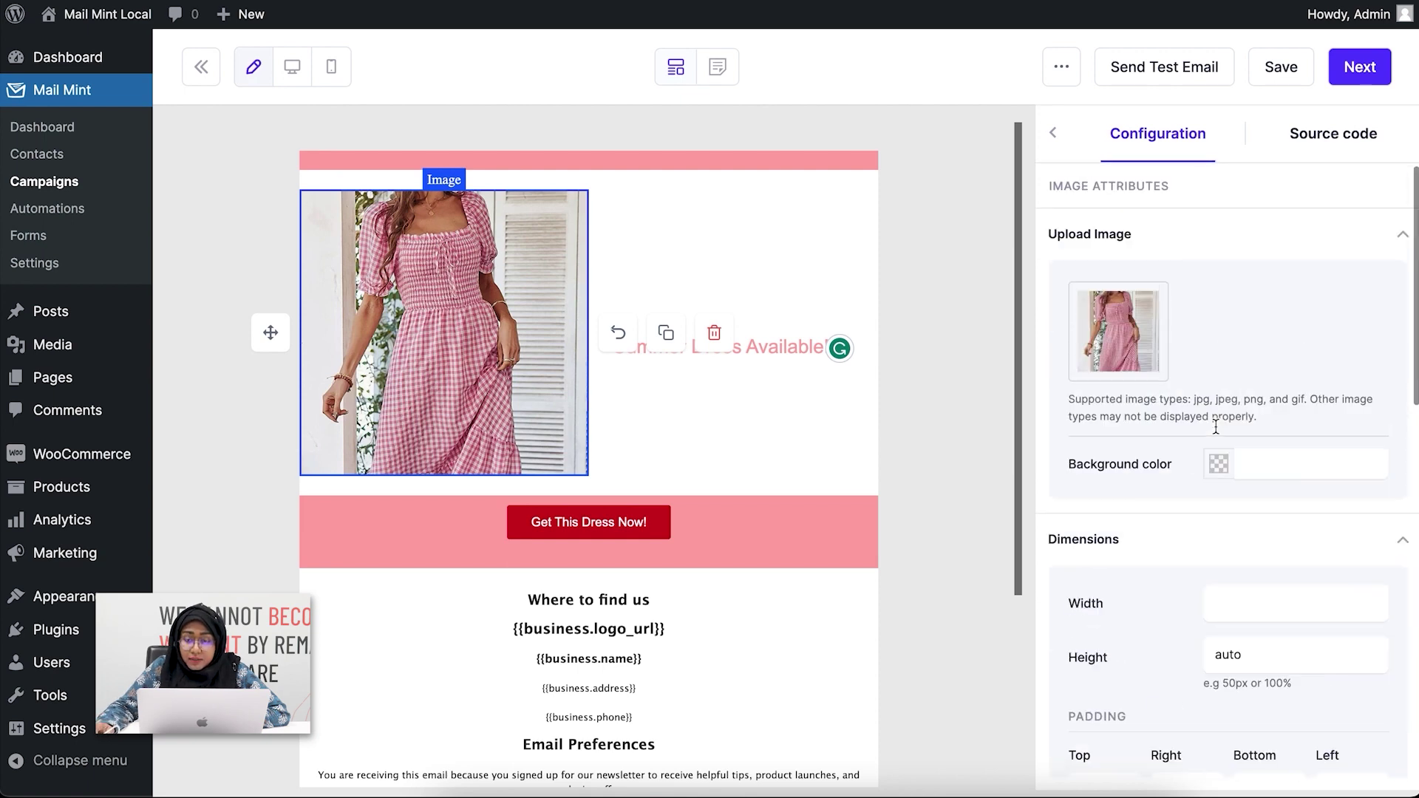
pyautogui.click(1053, 133)
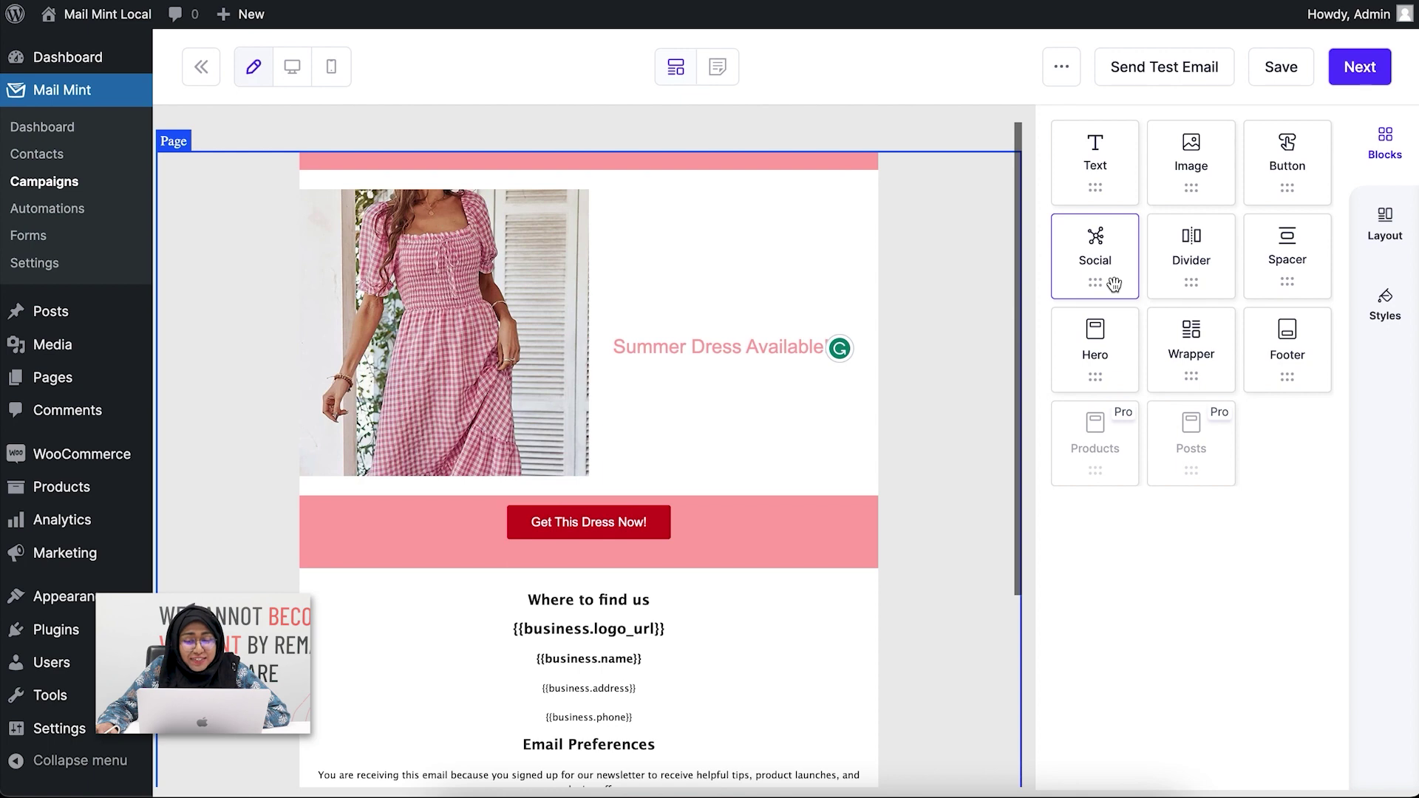
# Step: Add a Social block below the red button, with Facebook as its first link
pyautogui.moveTo(1113, 285); pyautogui.dragTo(765, 547)
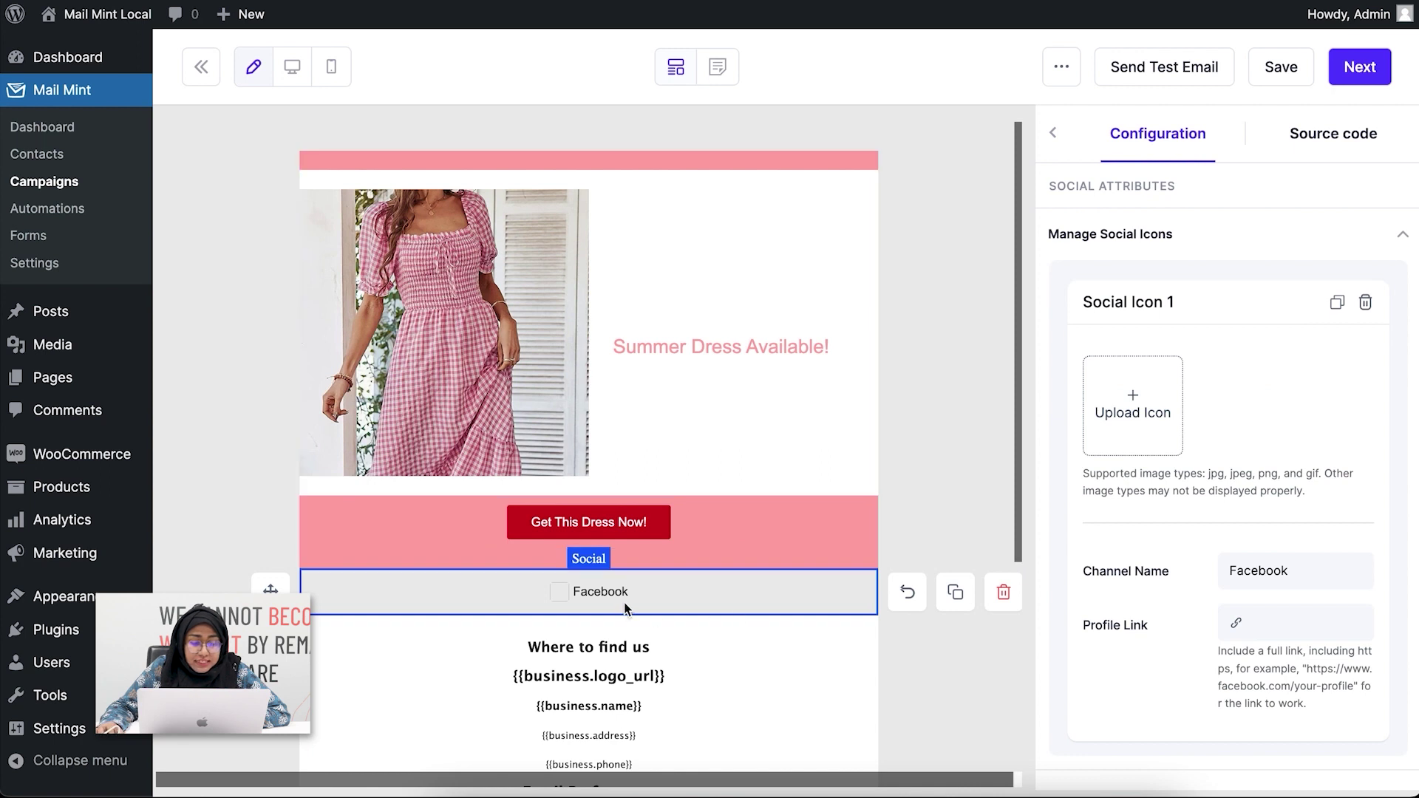
pyautogui.scroll(-2, 1297, 461)
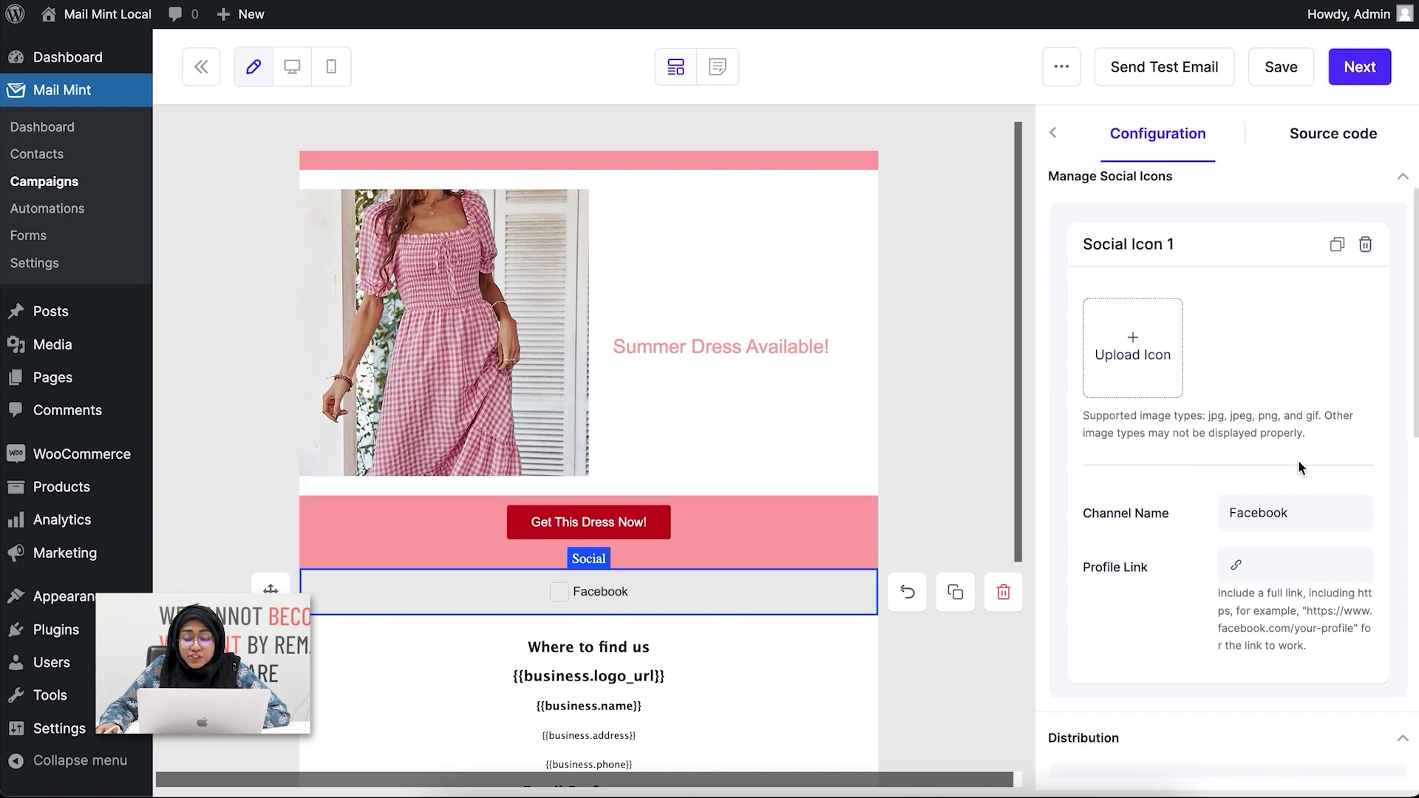
pyautogui.moveTo(1305, 477); pyautogui.dragTo(1215, 489)
pyautogui.click(1212, 483)
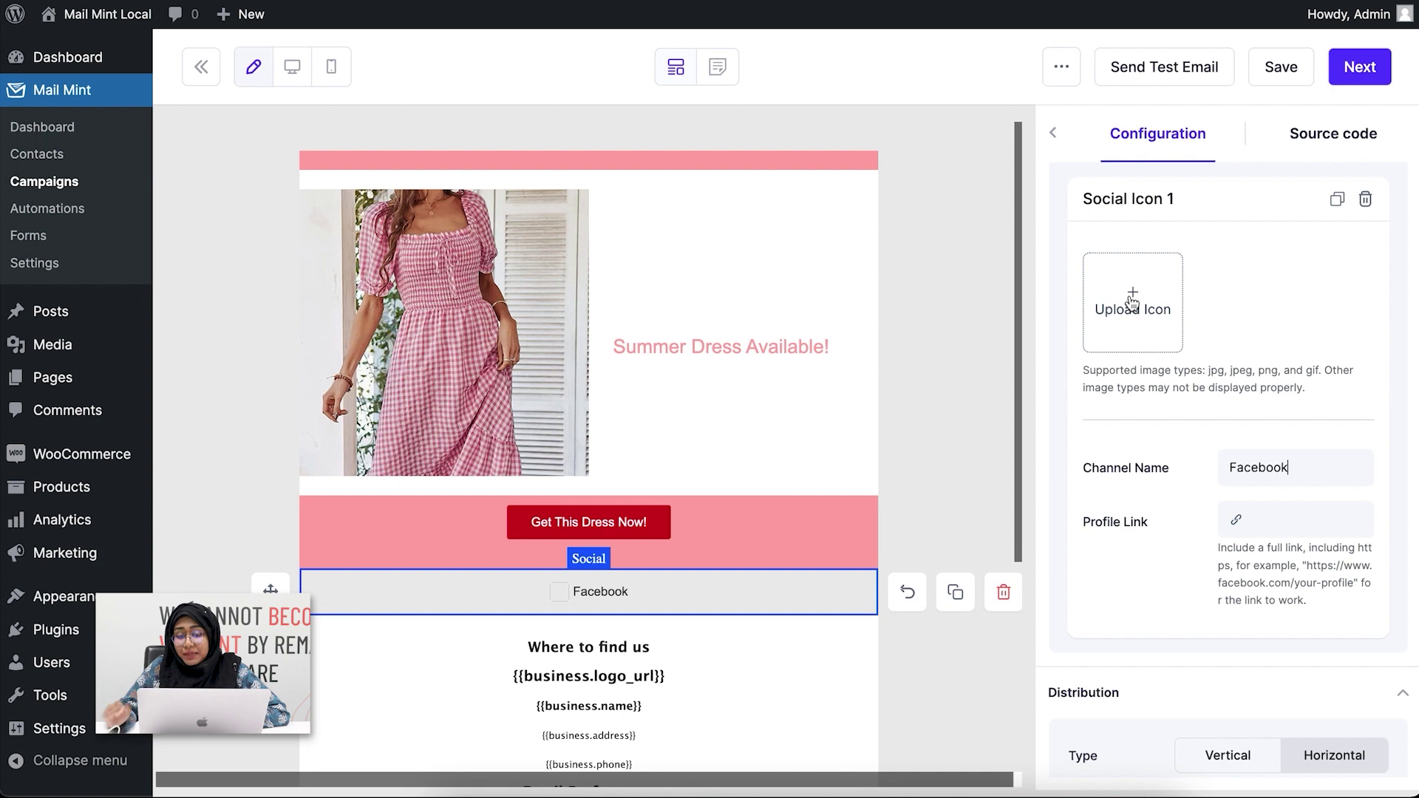
# Step: Duplicate the Facebook social icon and rename the copy's Channel Name to Twitter
pyautogui.scroll(-3, 1287, 464)
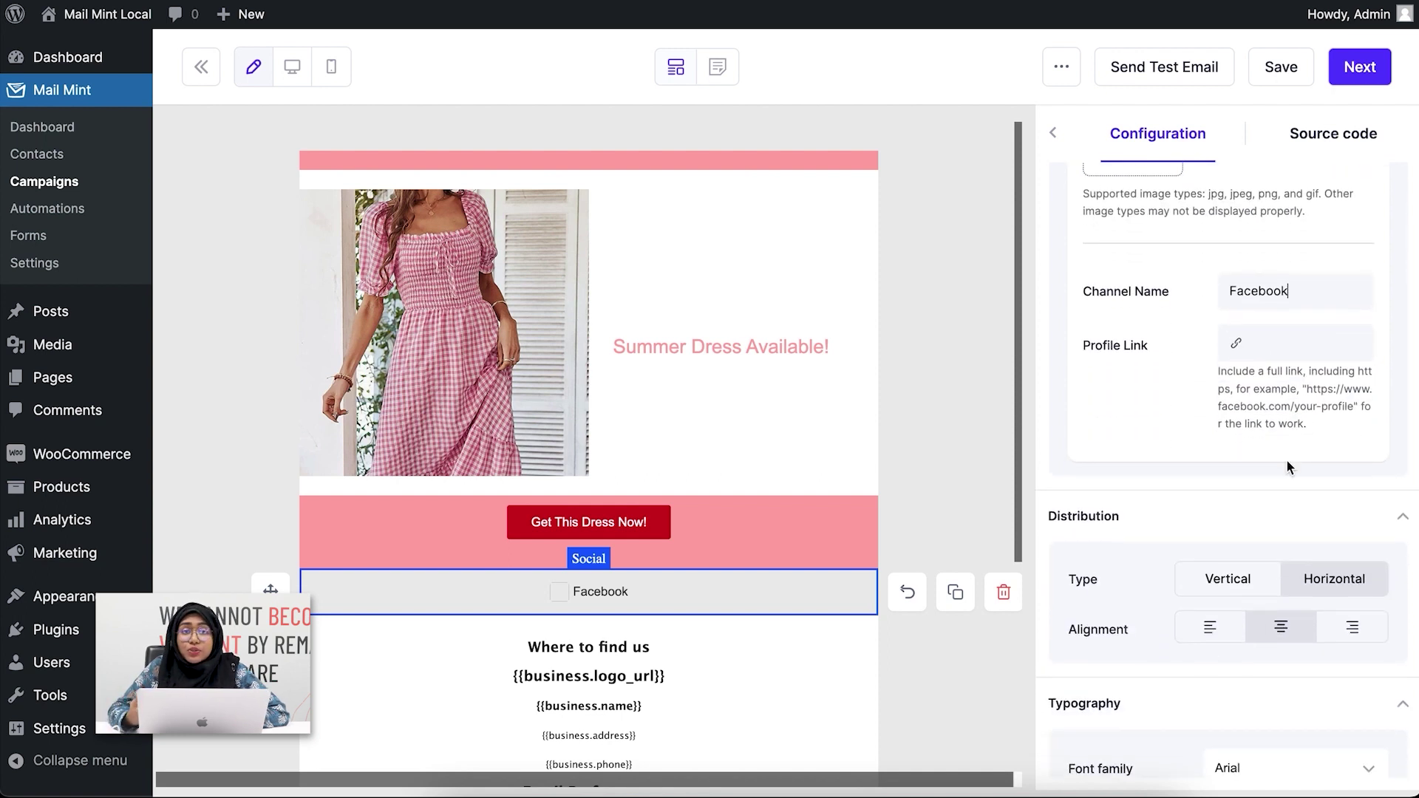
pyautogui.scroll(2, 1288, 466)
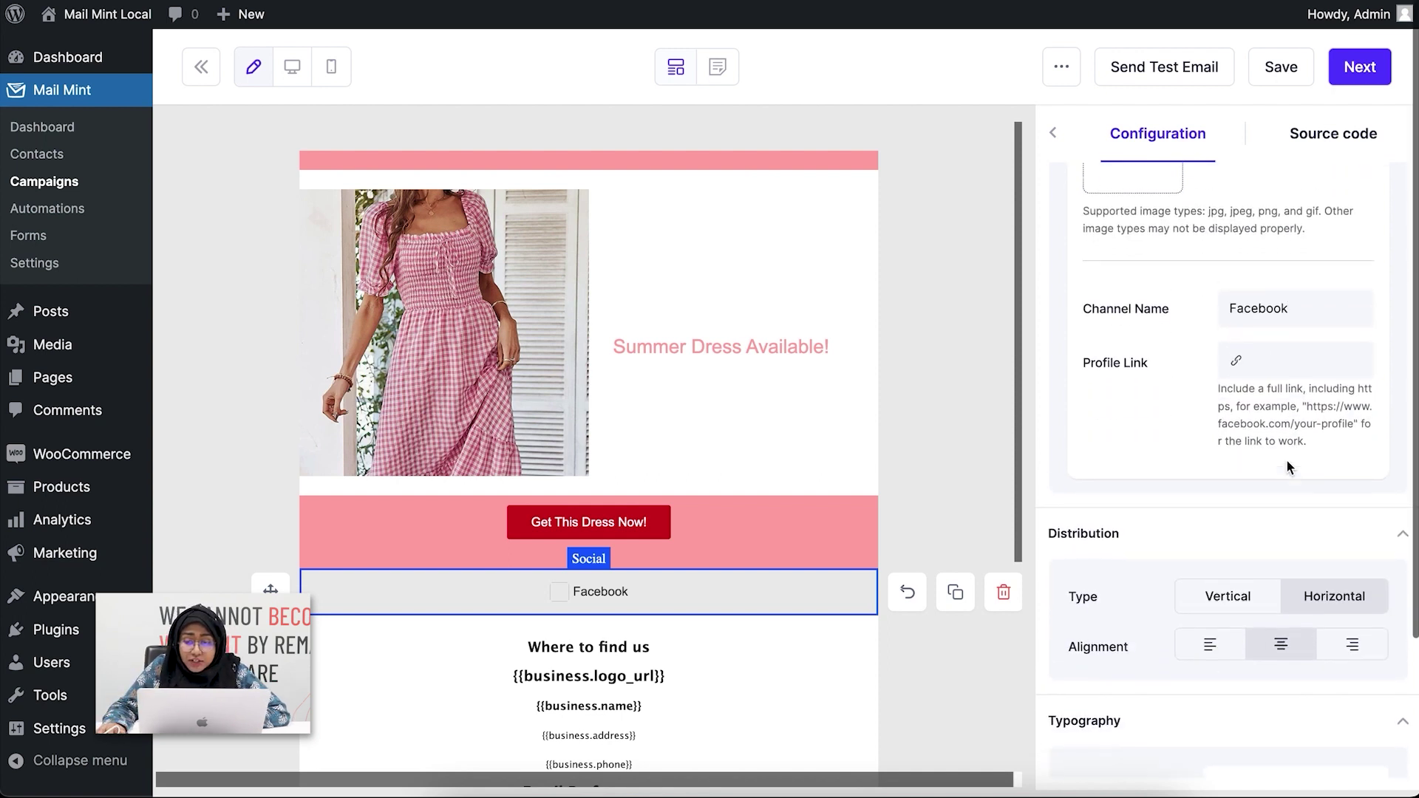
pyautogui.scroll(5, 1287, 459)
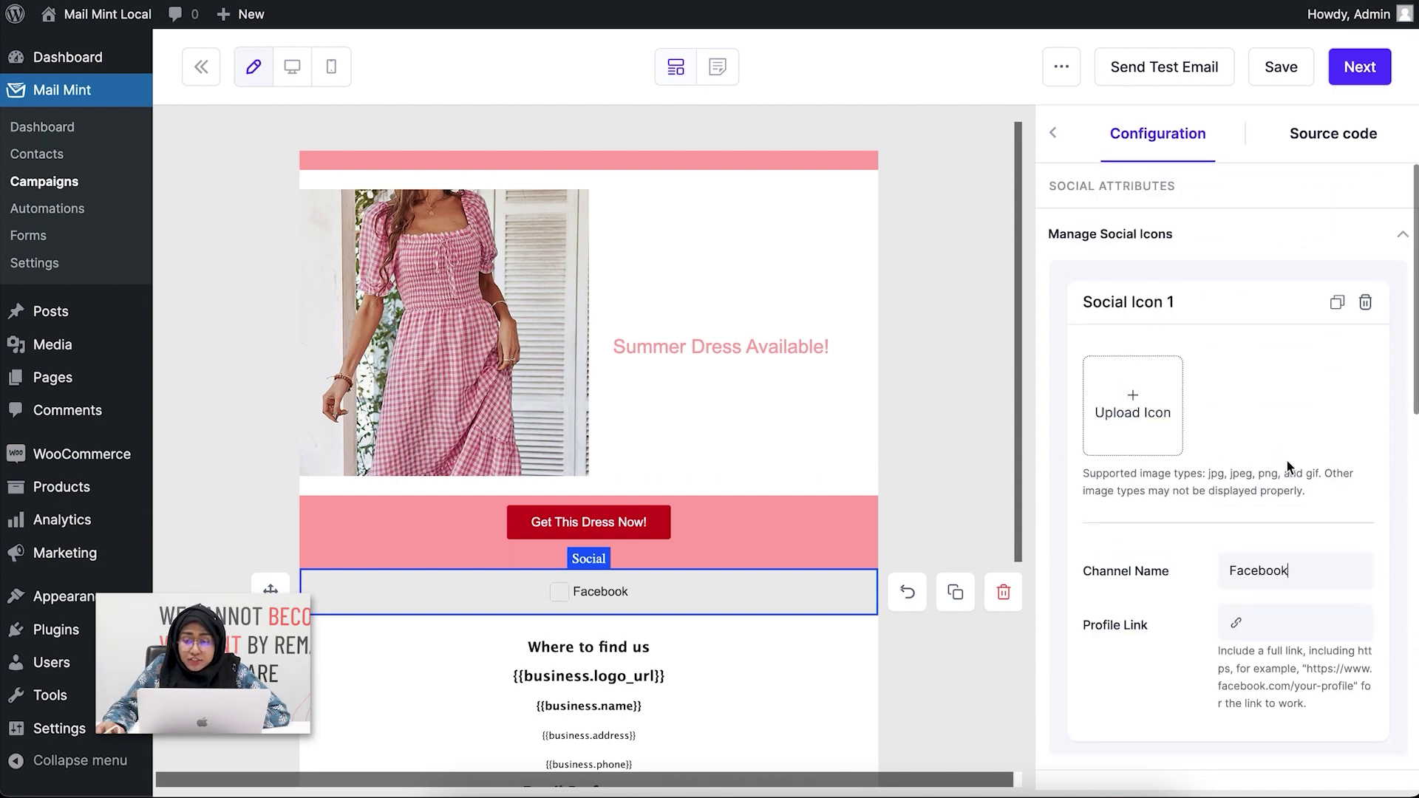
pyautogui.click(1338, 311)
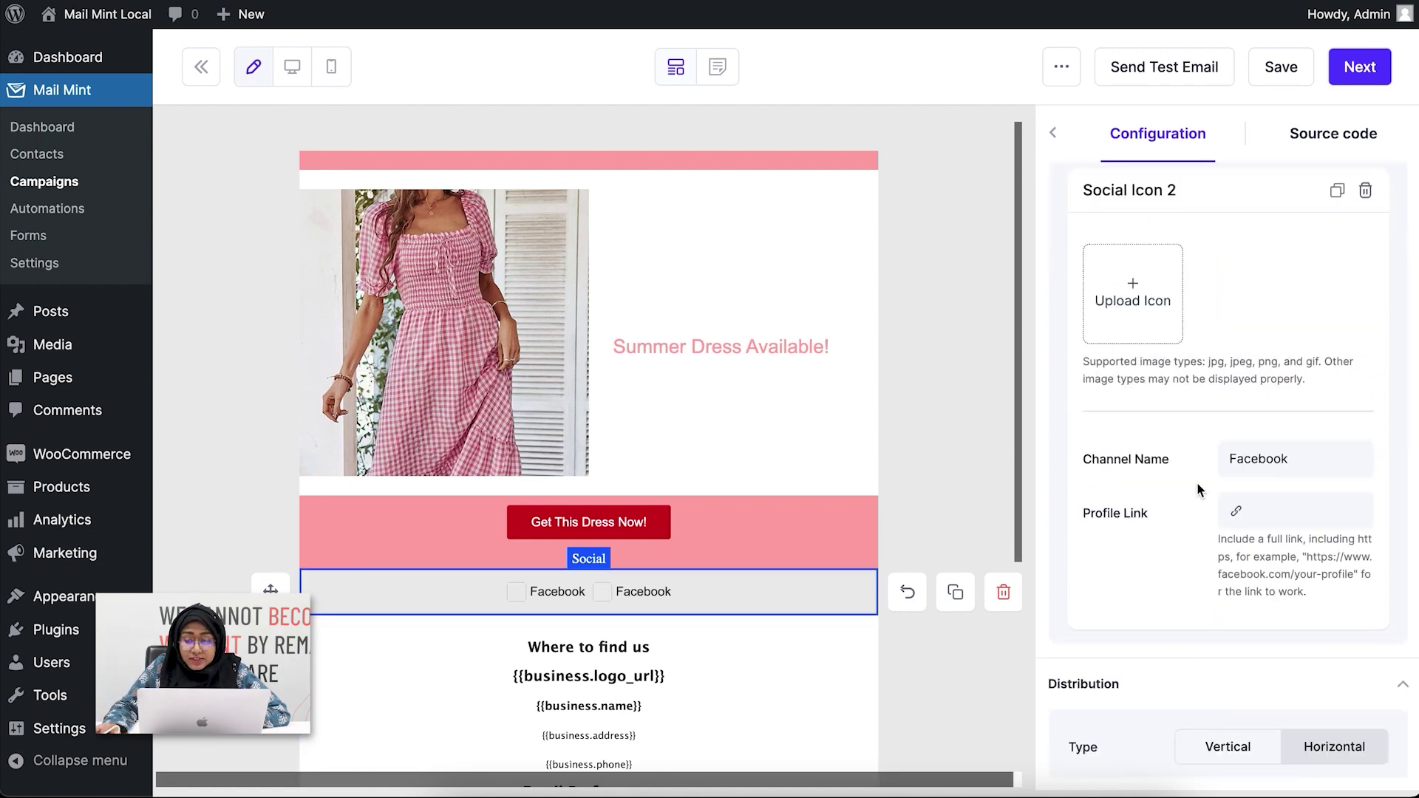
pyautogui.moveTo(1295, 461); pyautogui.dragTo(1202, 474)
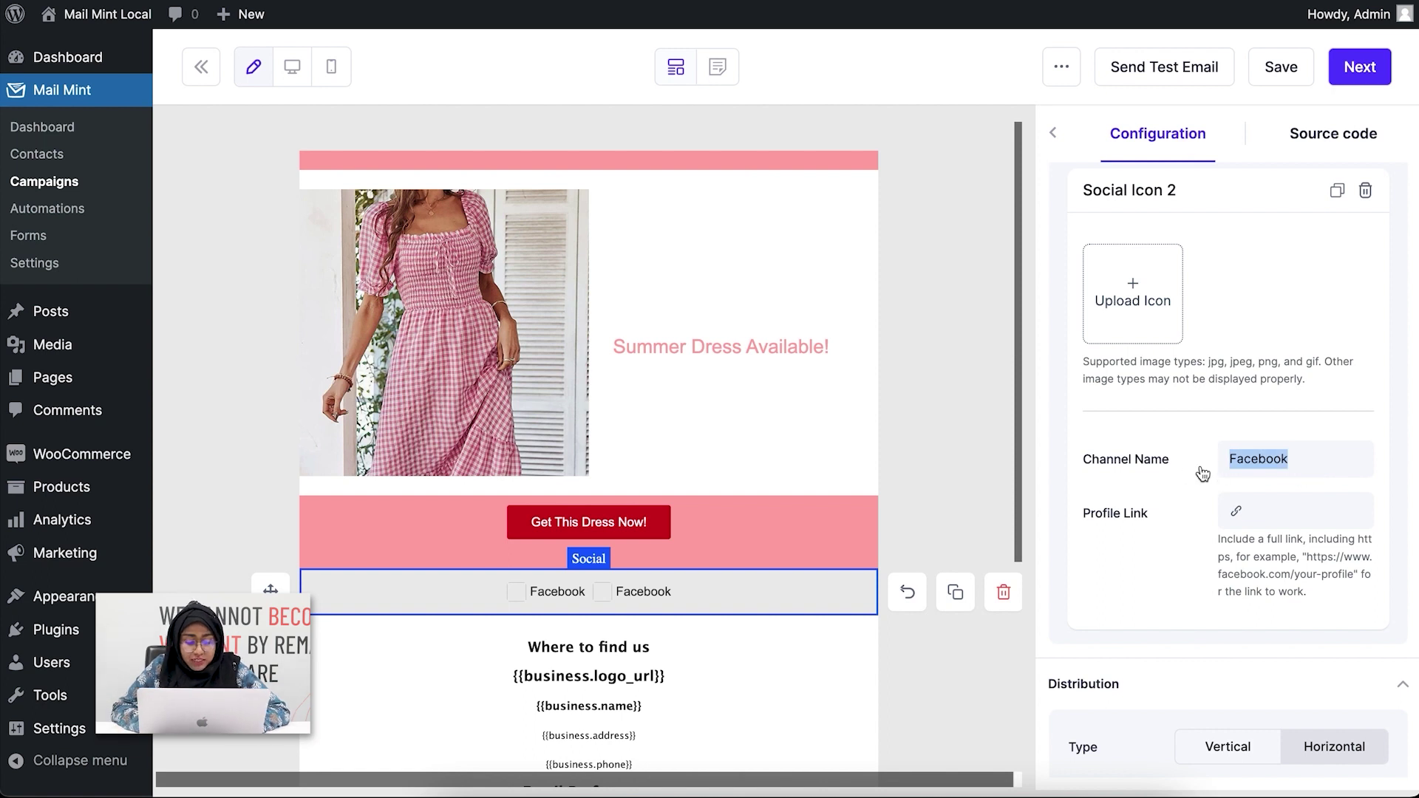
pyautogui.write('Twitter')
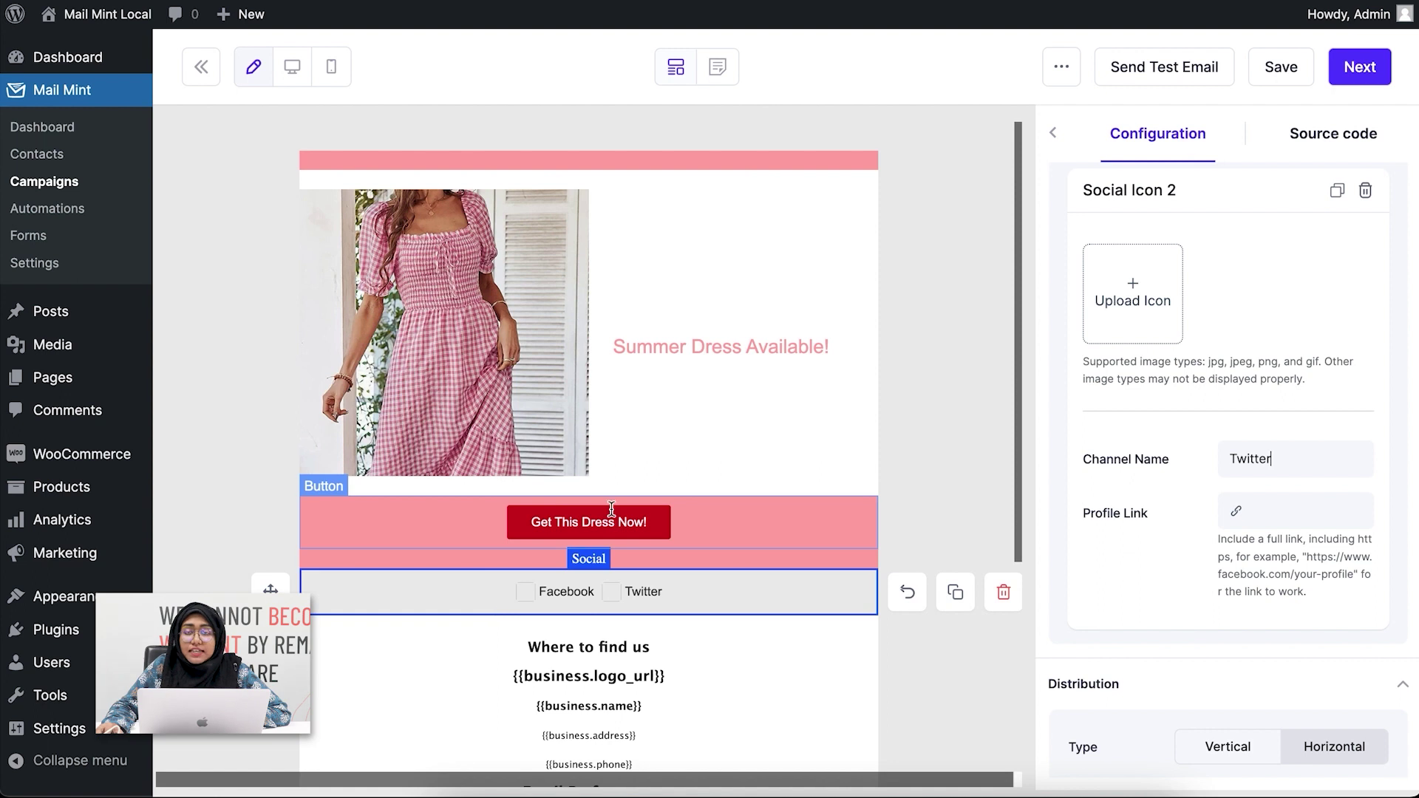
pyautogui.click(1048, 128)
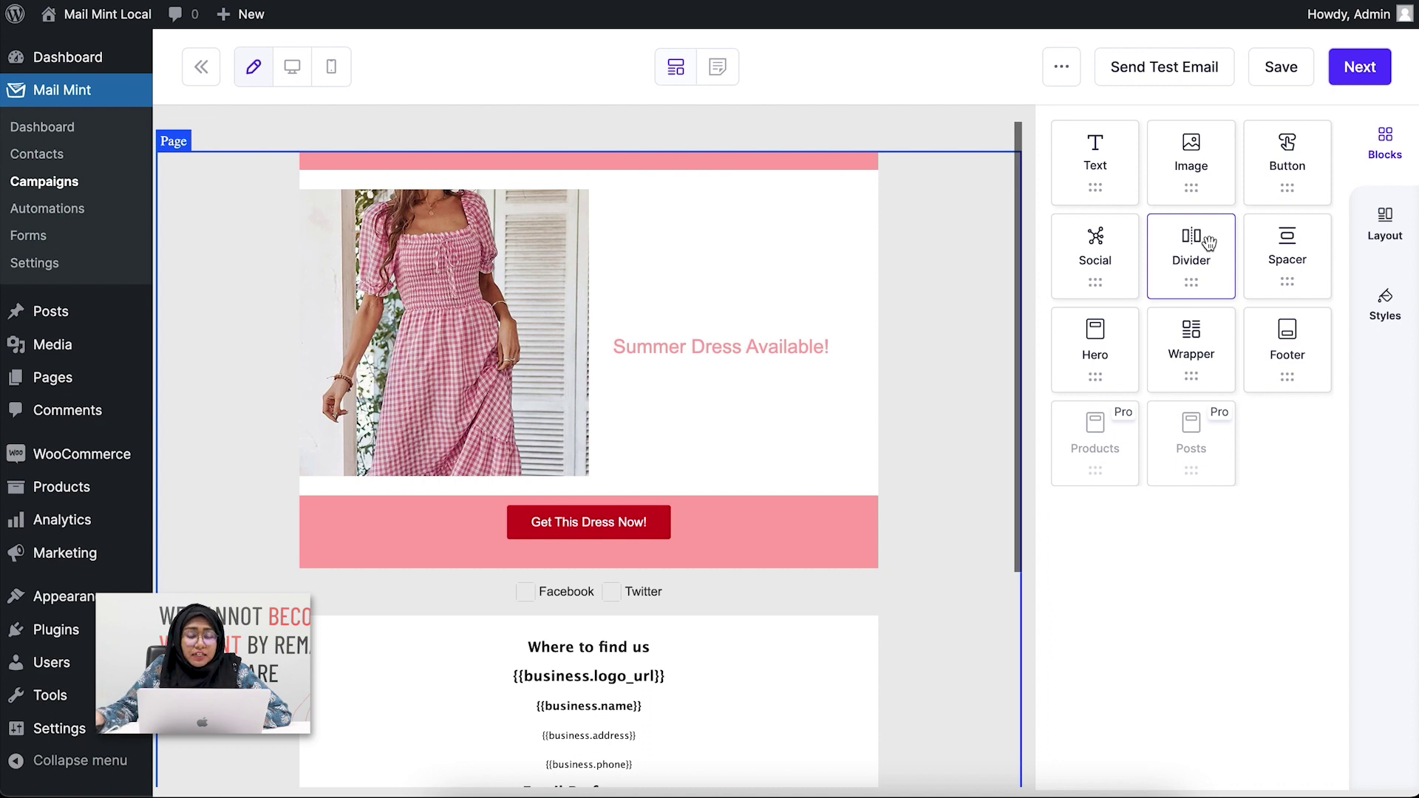
# Step: Insert a divider below the dress section and a 20px spacer above the button section
pyautogui.moveTo(1209, 243); pyautogui.dragTo(767, 473)
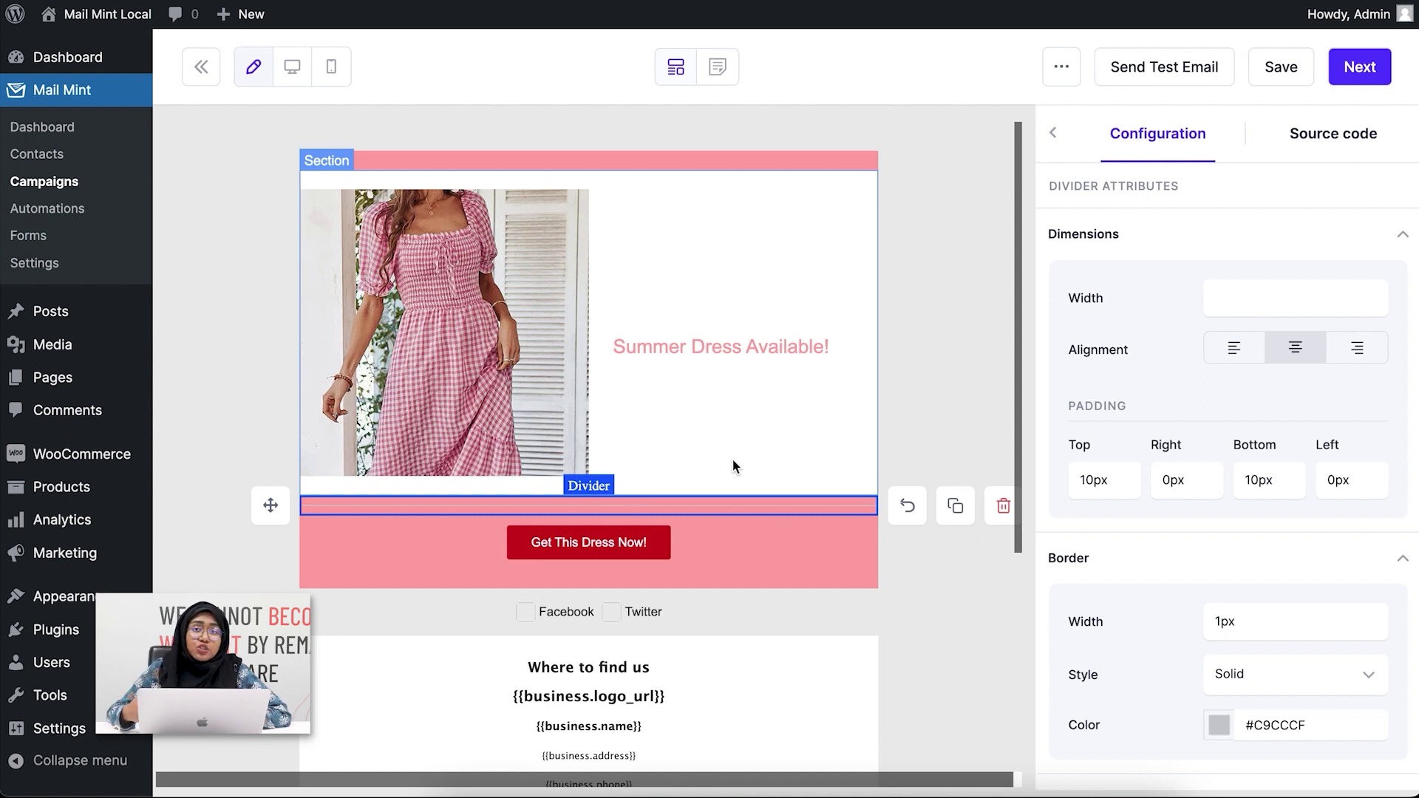
pyautogui.click(1048, 134)
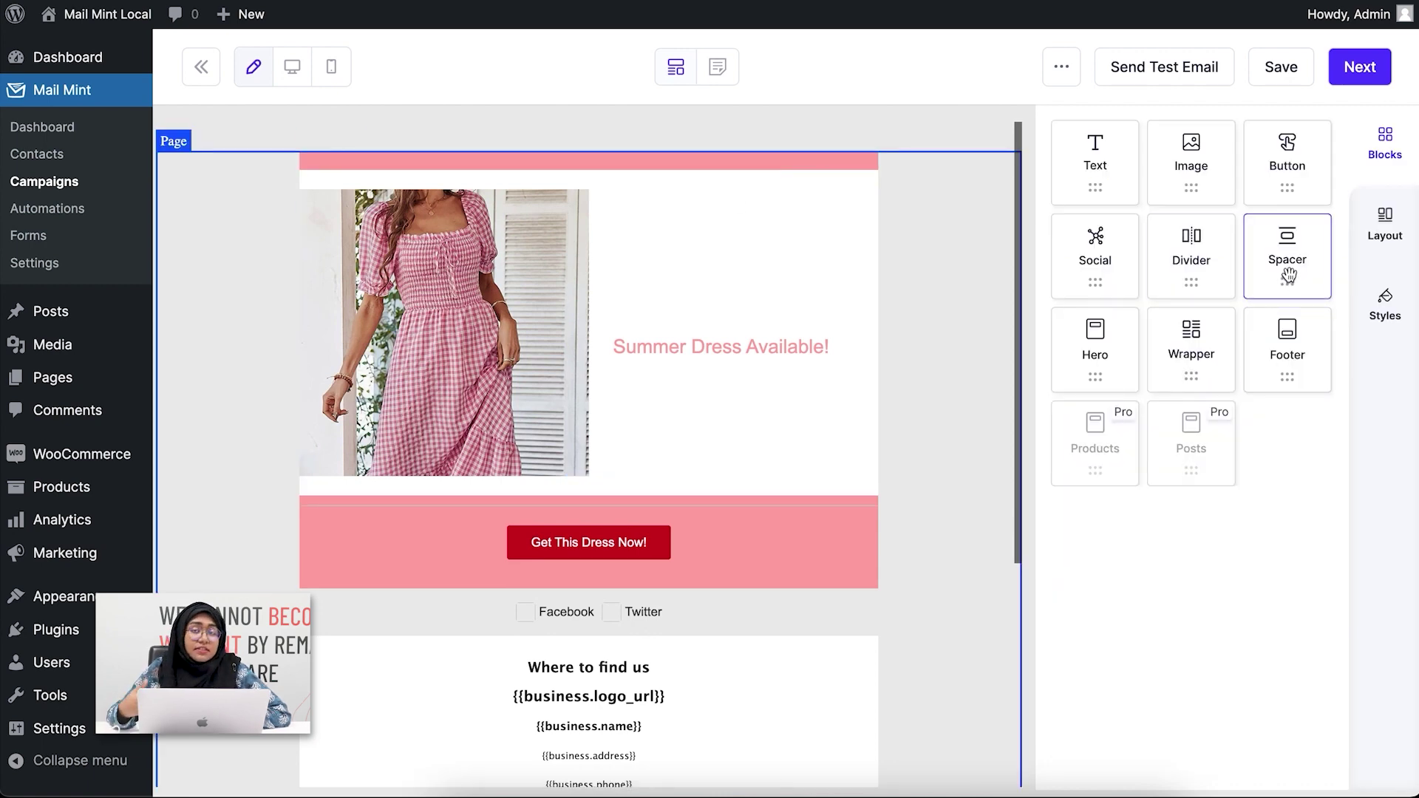
pyautogui.moveTo(1288, 276); pyautogui.dragTo(742, 504)
pyautogui.click(741, 505)
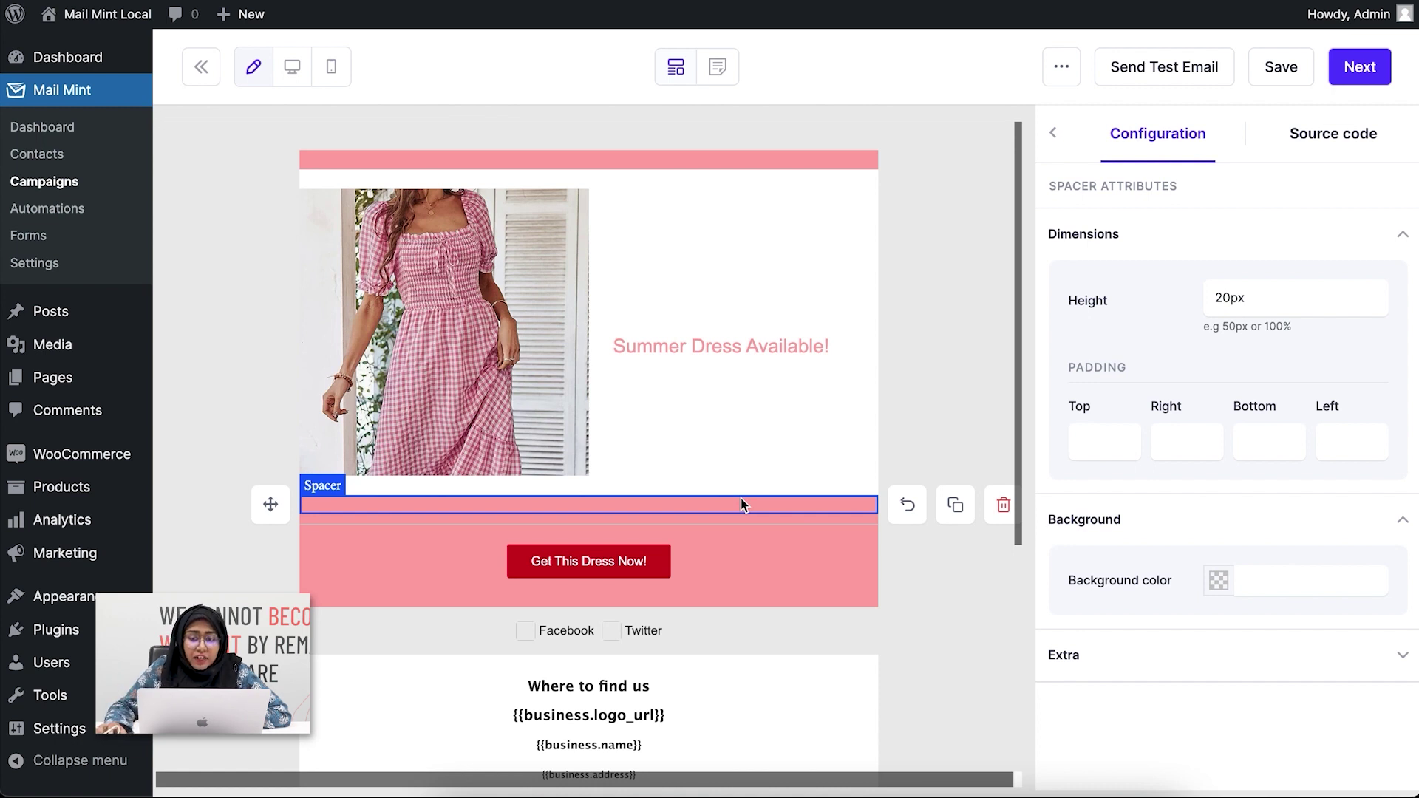
pyautogui.click(1052, 133)
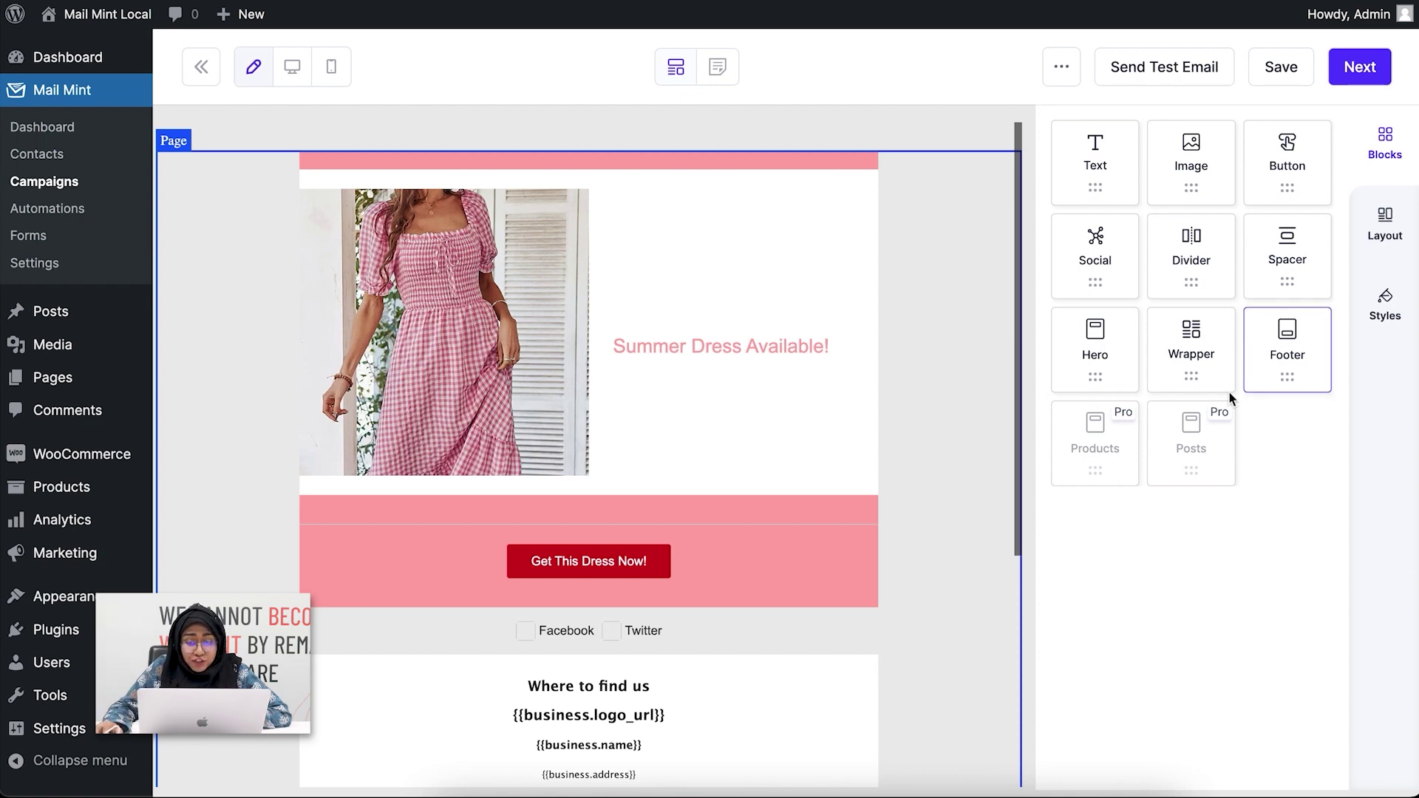
pyautogui.scroll(-4, 623, 478)
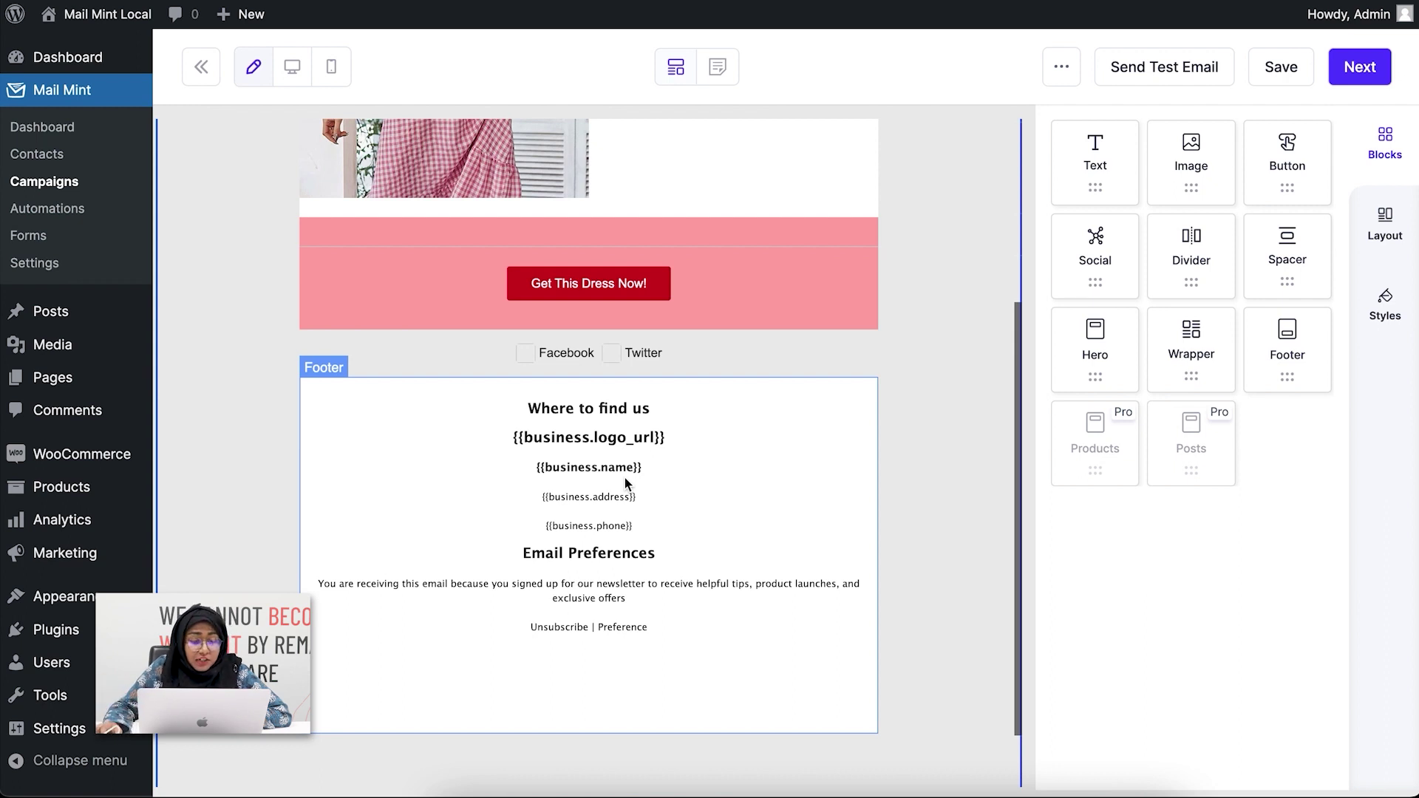
# Step: Delete the footer's 'Where to find us' address and contact lines
pyautogui.click(535, 407)
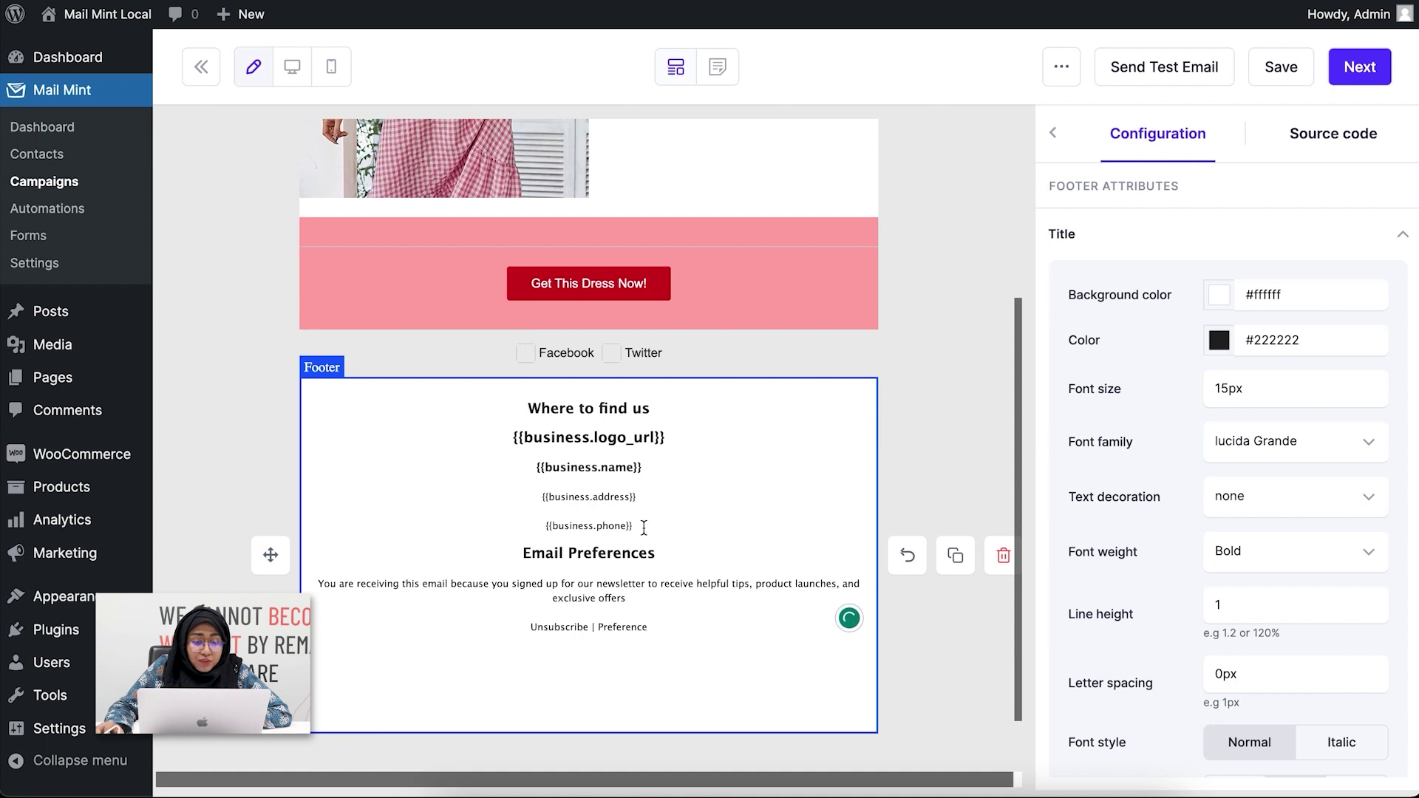
pyautogui.moveTo(647, 526); pyautogui.dragTo(530, 400)
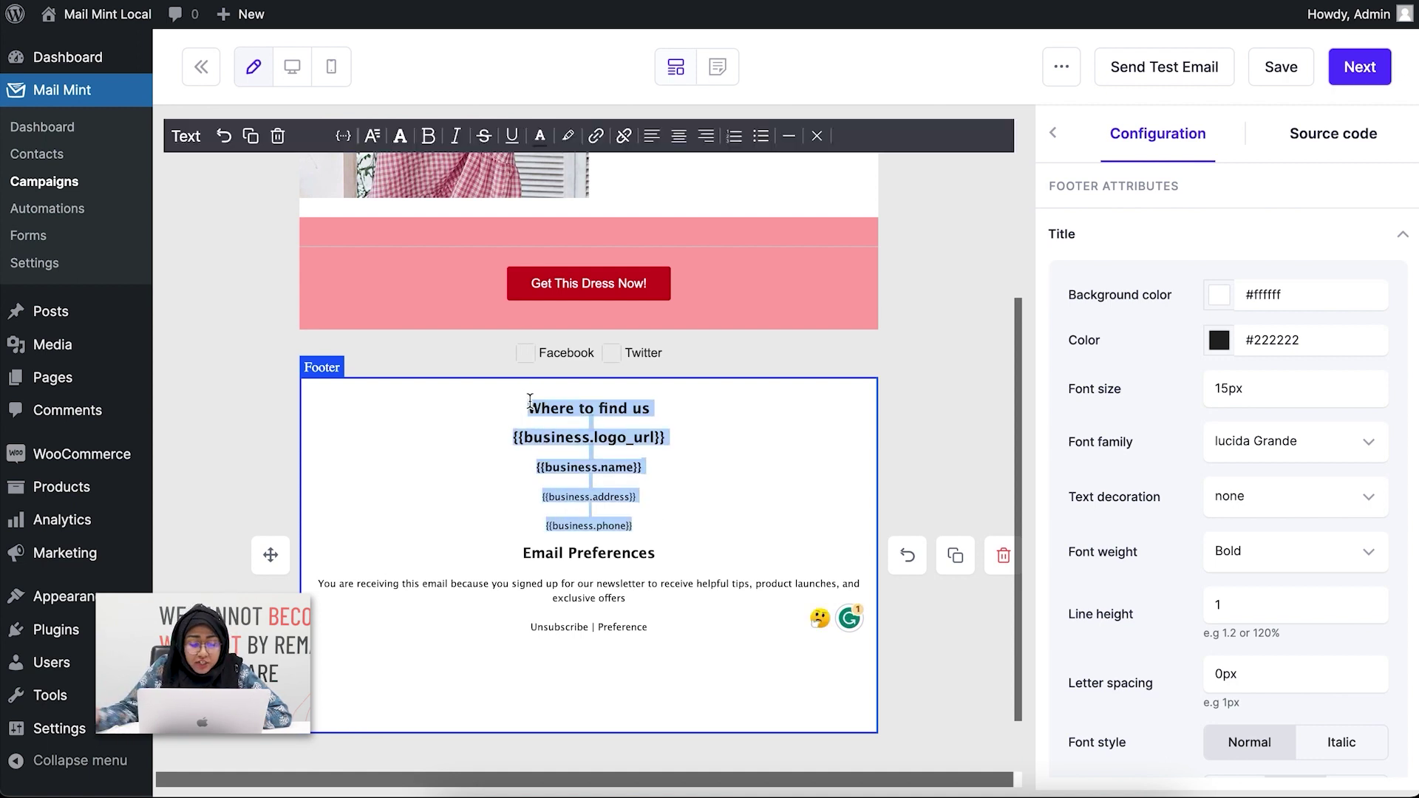
pyautogui.press('BackSpace')
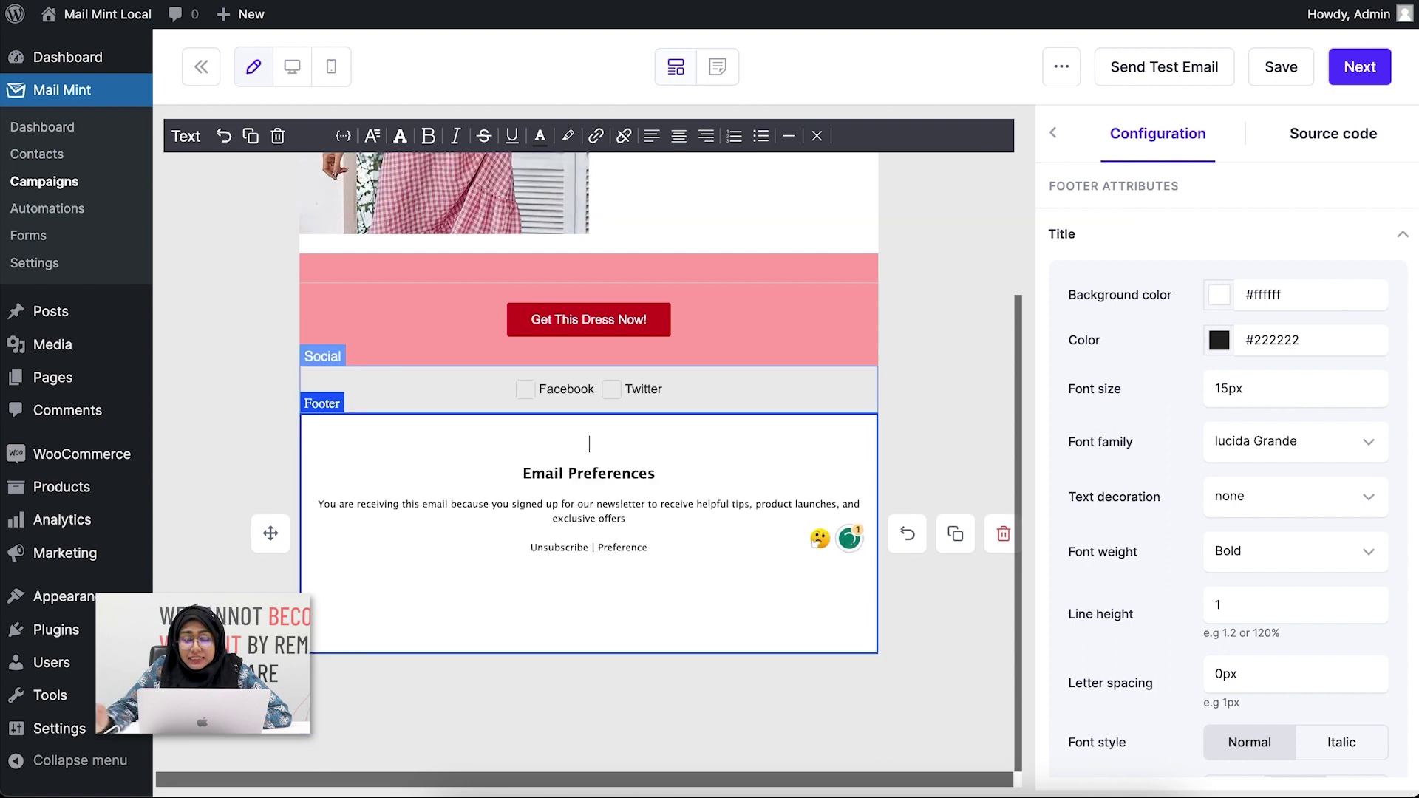
pyautogui.click(274, 503)
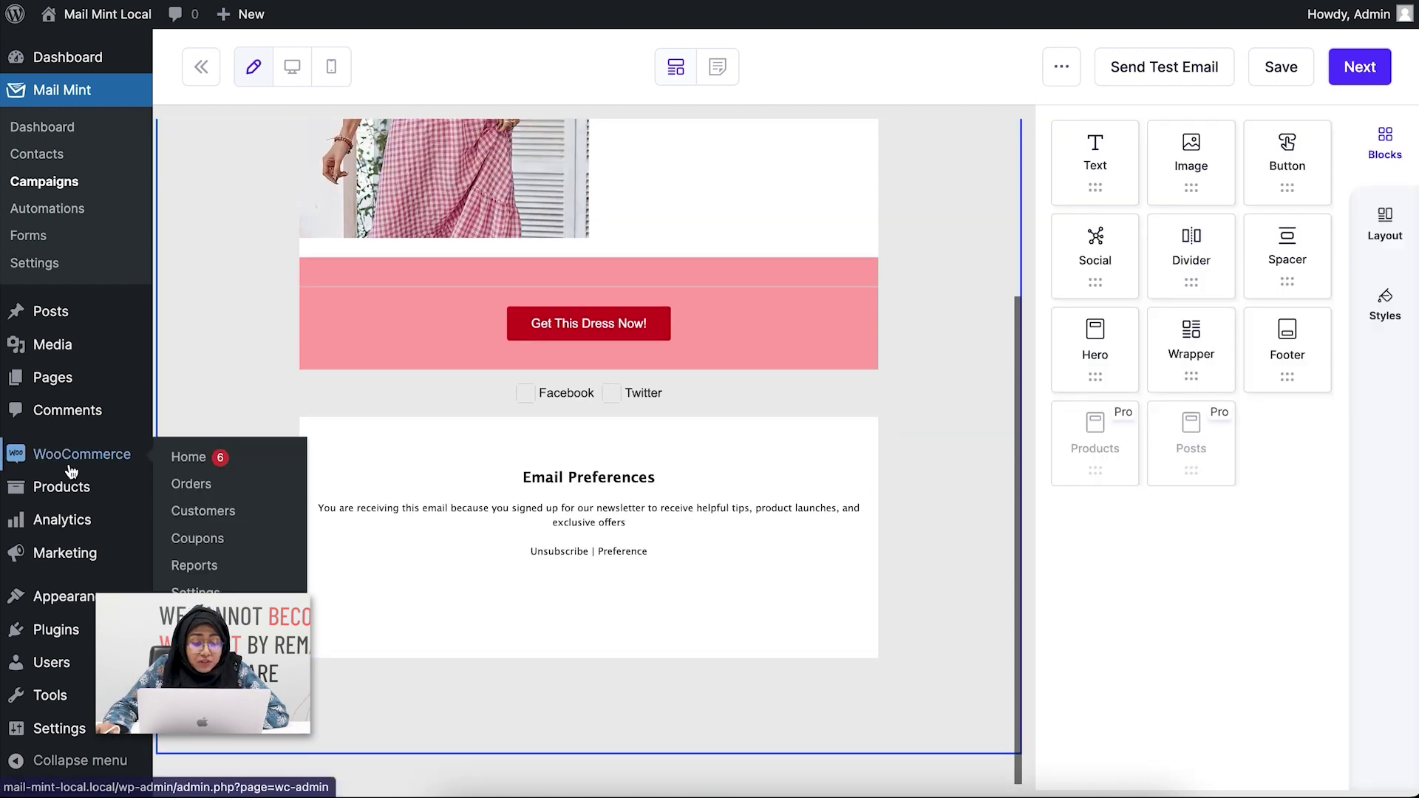
# Step: Rewrite the footer paragraph as 'If you don't want to receieve emails then simply unsubscribe.'
pyautogui.moveTo(634, 523); pyautogui.dragTo(292, 505)
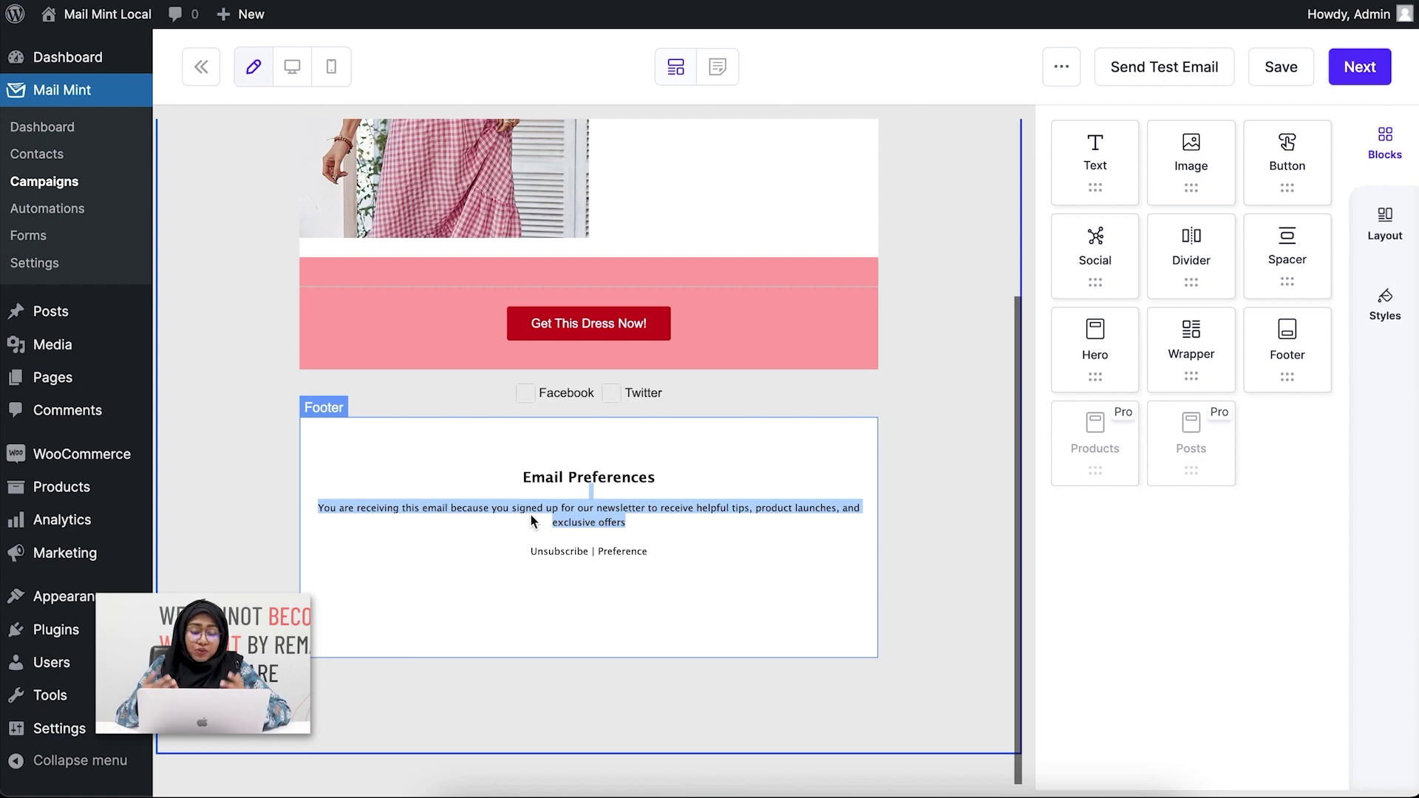
pyautogui.write('If')
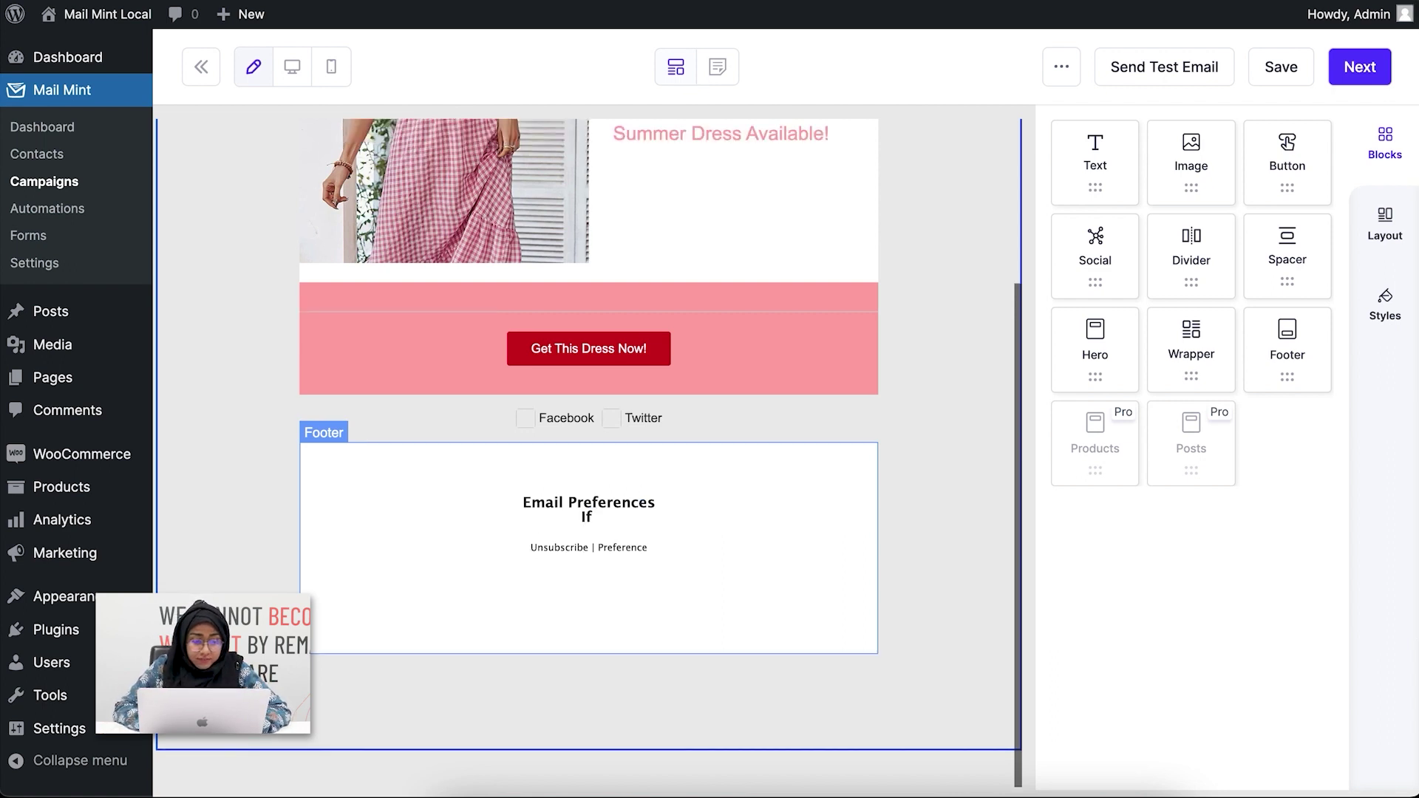
pyautogui.write(" you don't want")
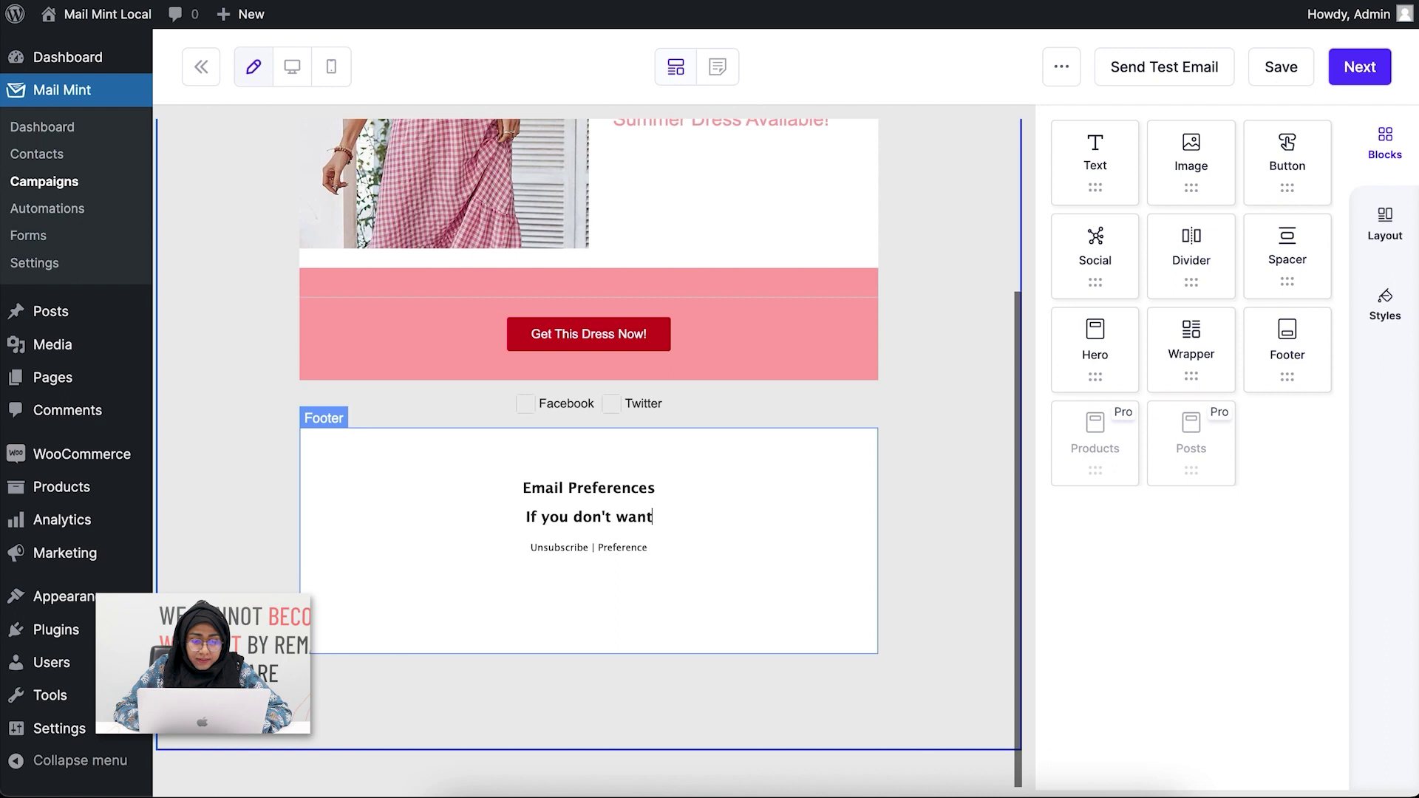
pyautogui.write(' to receieve emails')
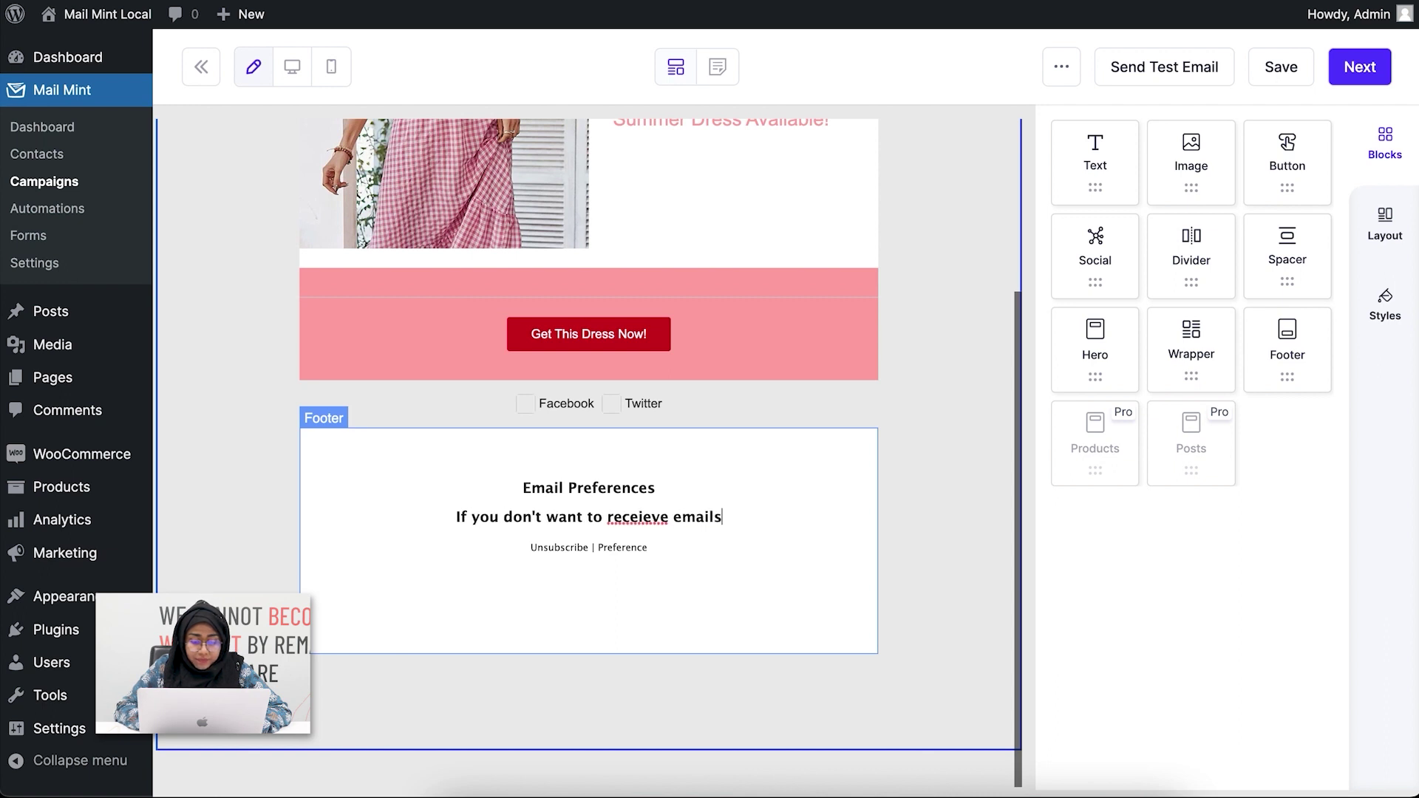
pyautogui.click(651, 516)
pyautogui.click(750, 517)
pyautogui.write('then simp')
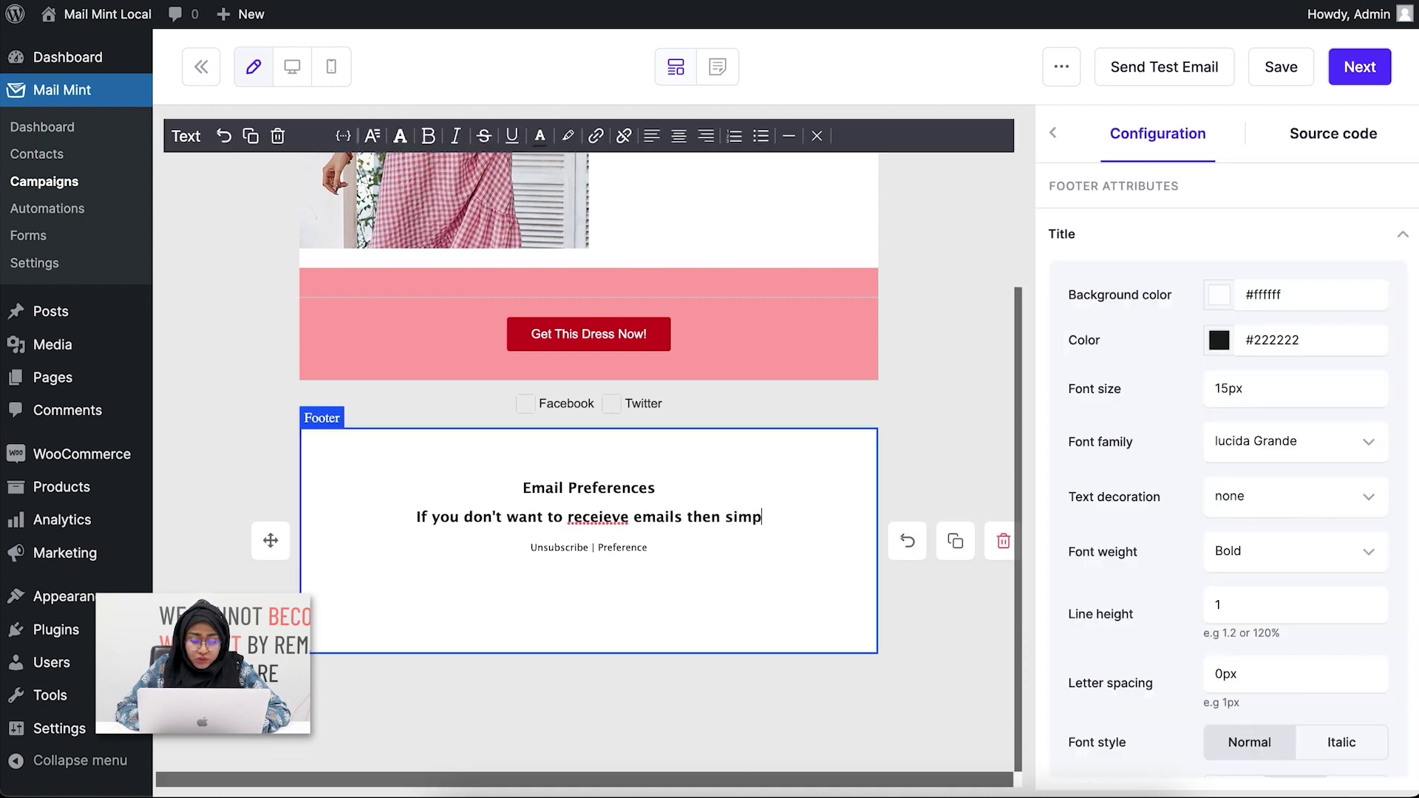
pyautogui.write('ly unsubscribe.')
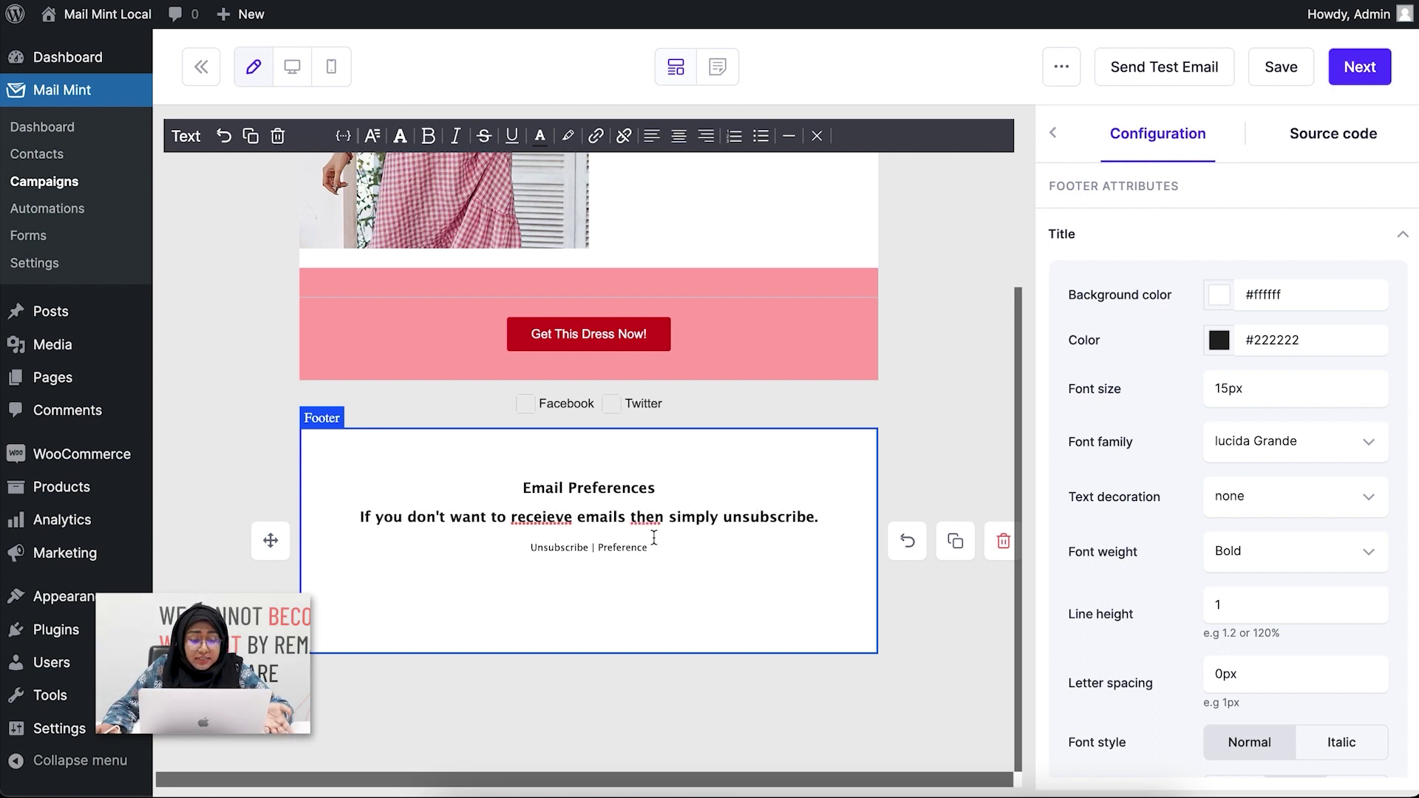
pyautogui.click(769, 520)
pyautogui.tripleClick(380, 517)
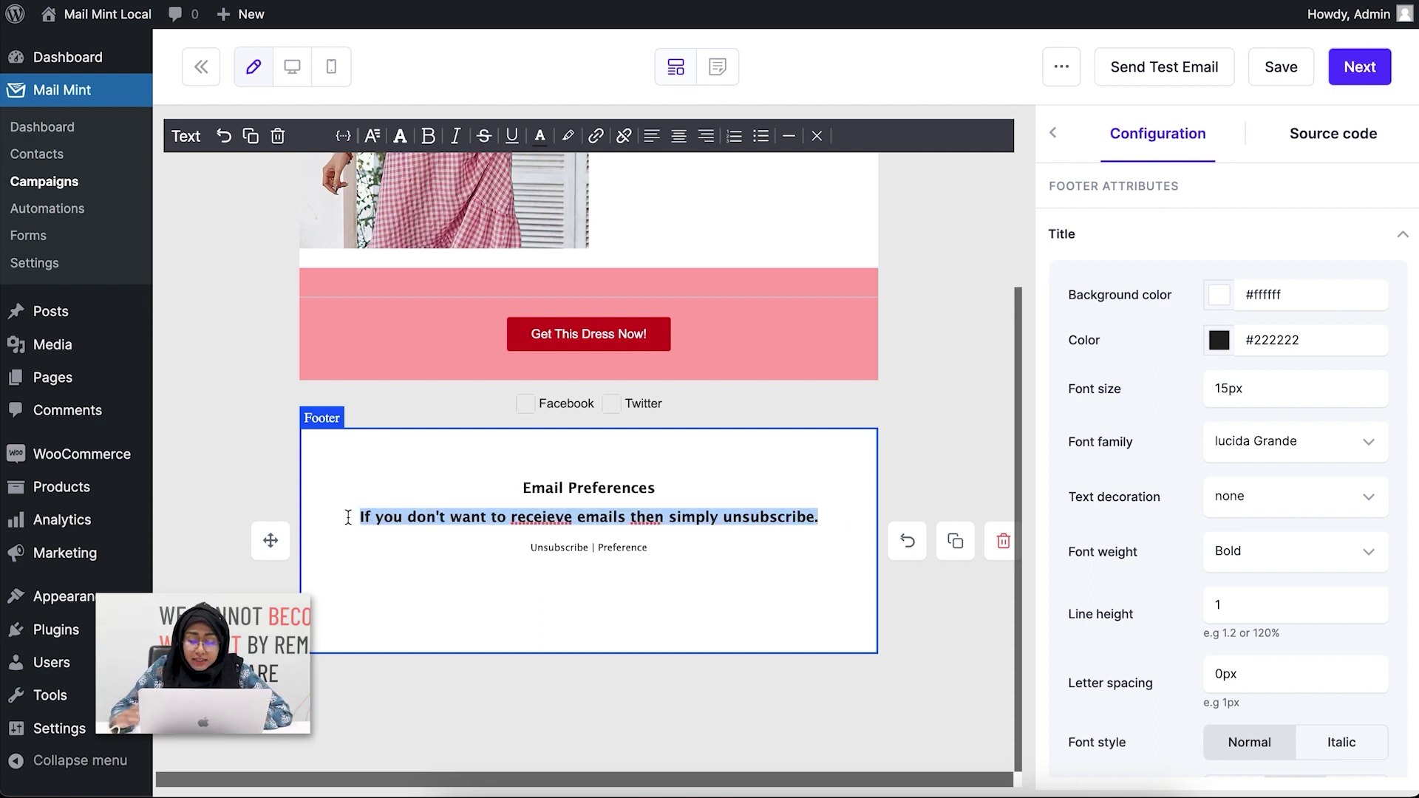
pyautogui.click(1055, 133)
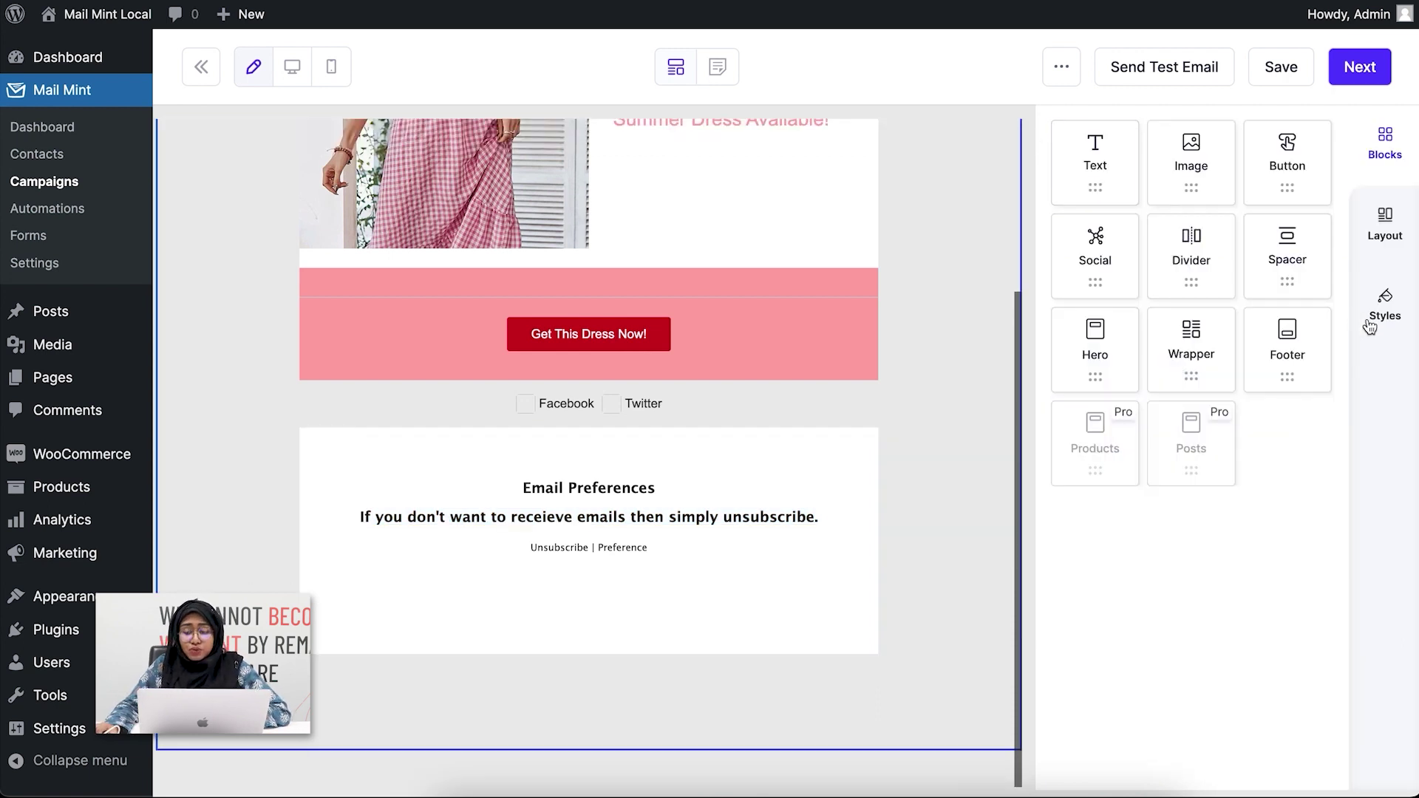
pyautogui.click(1379, 311)
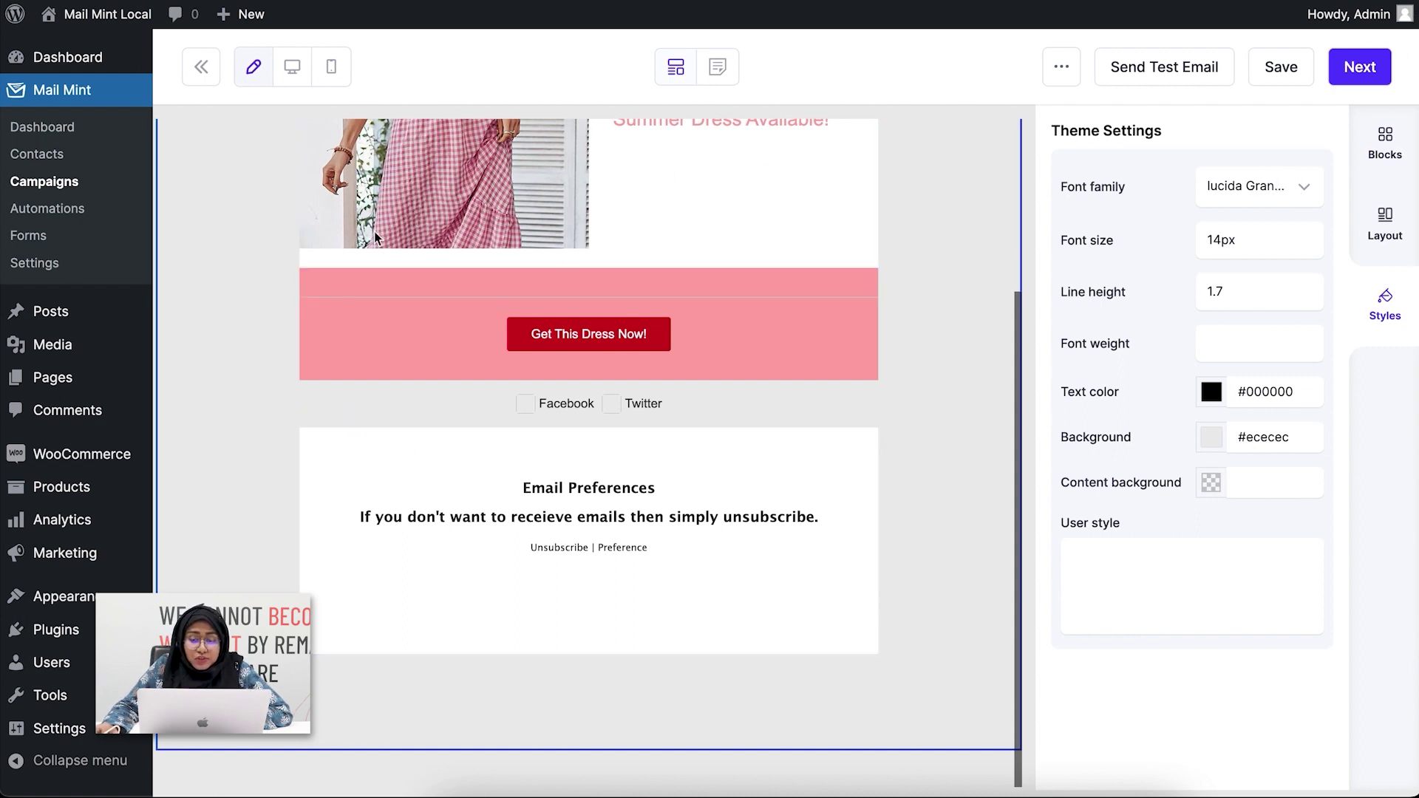
pyautogui.click(1310, 181)
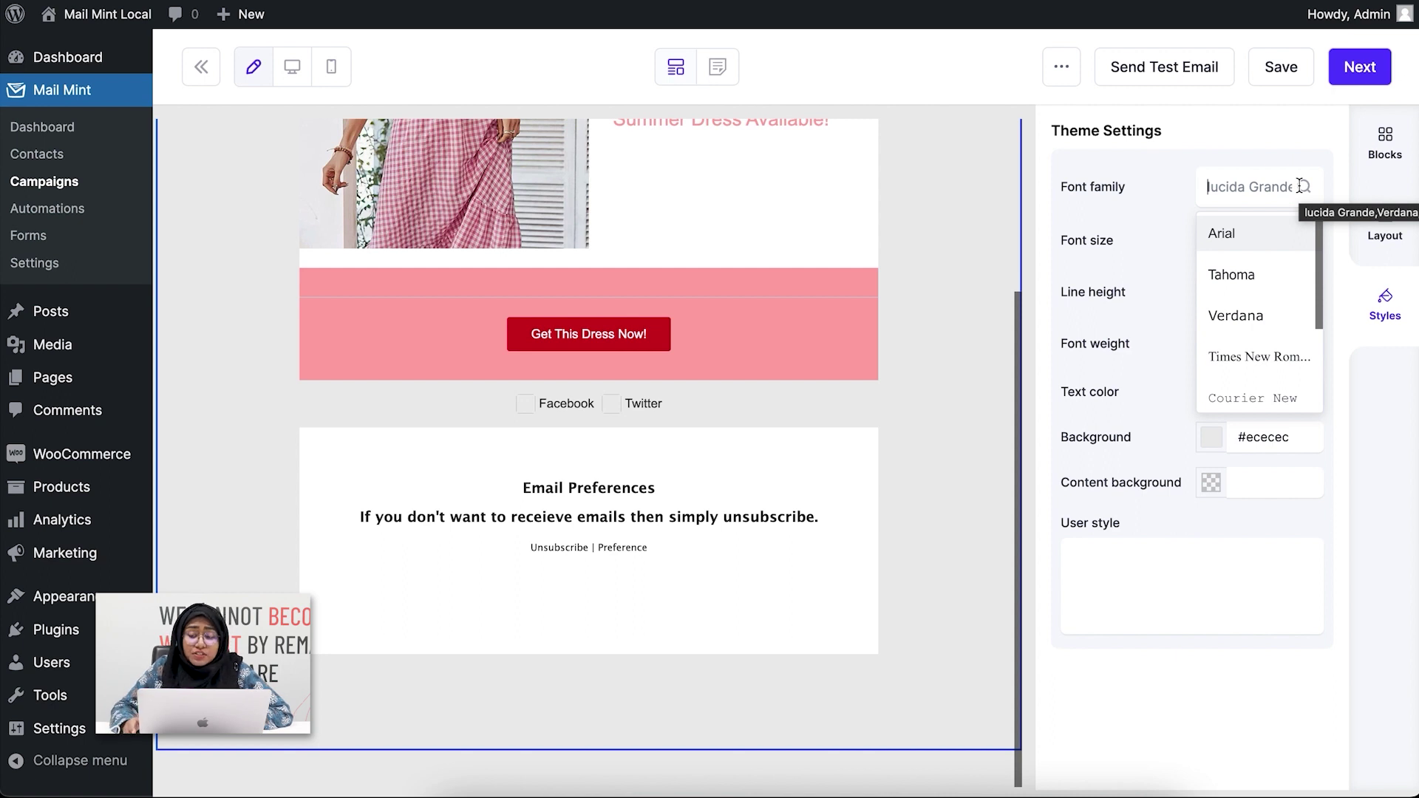
pyautogui.click(990, 539)
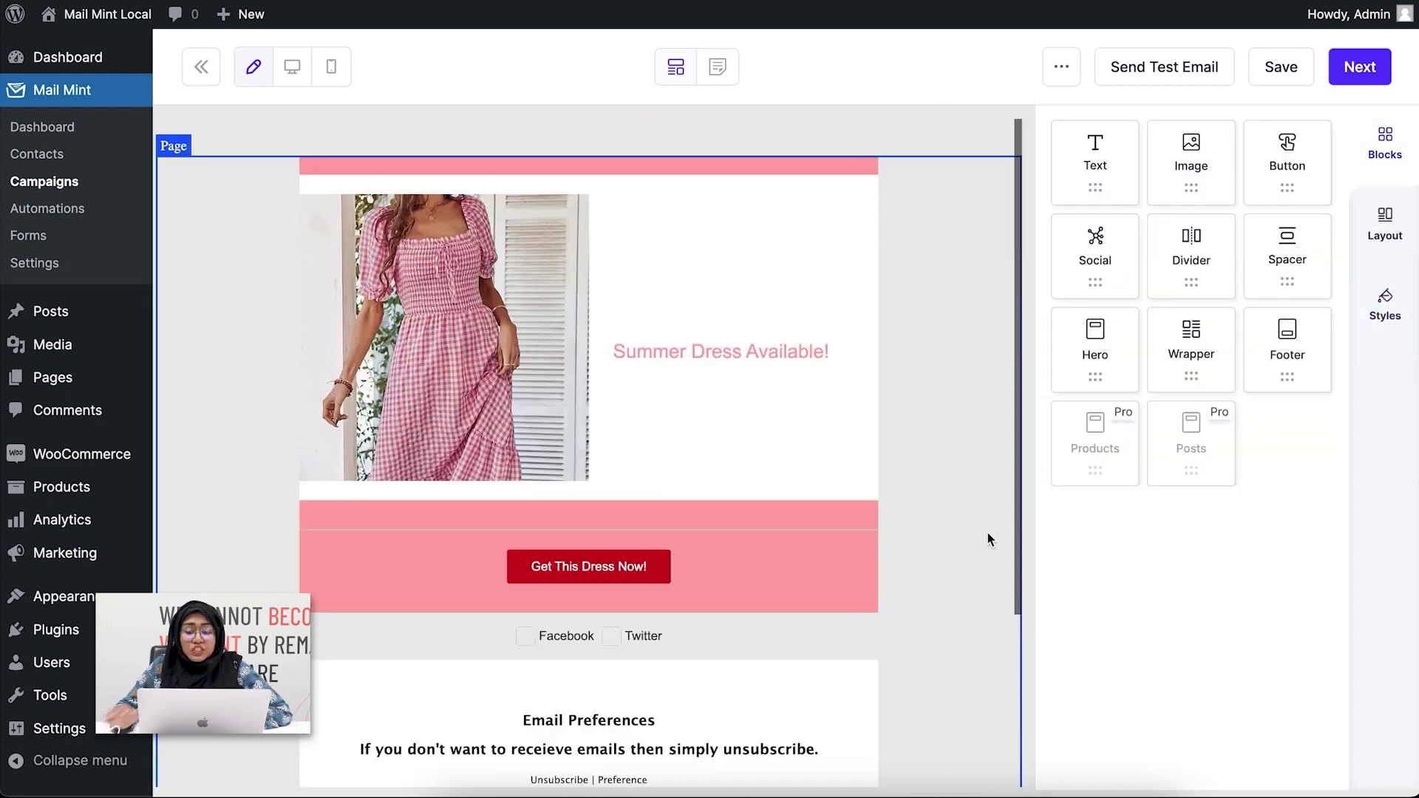